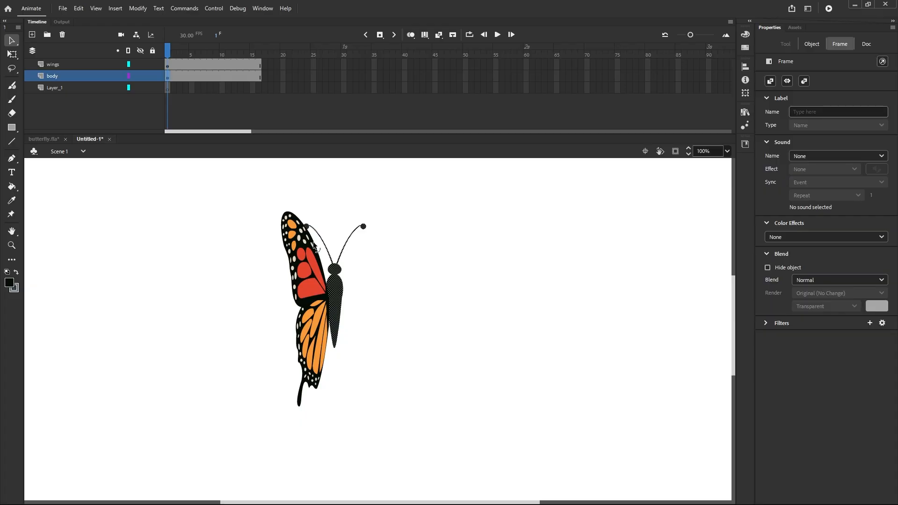
Step: Examine the butterfly artwork on the wings and body layers, checking which shapes belong to each
left_click(168, 66)
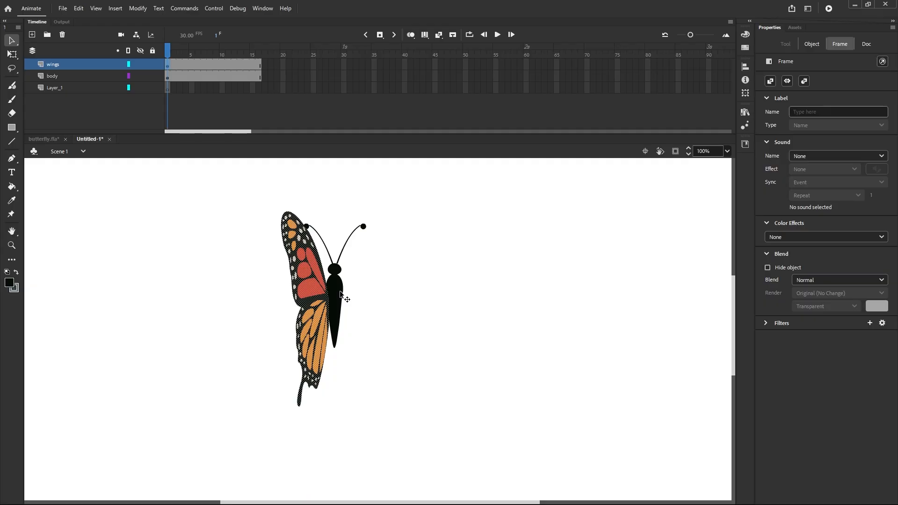
scroll(314, 281, "up", 3)
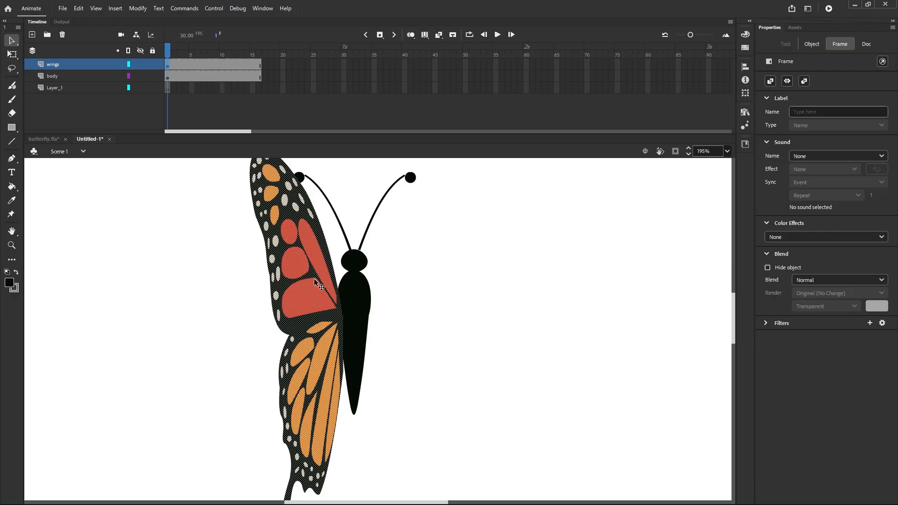
scroll(315, 281, "down", 3)
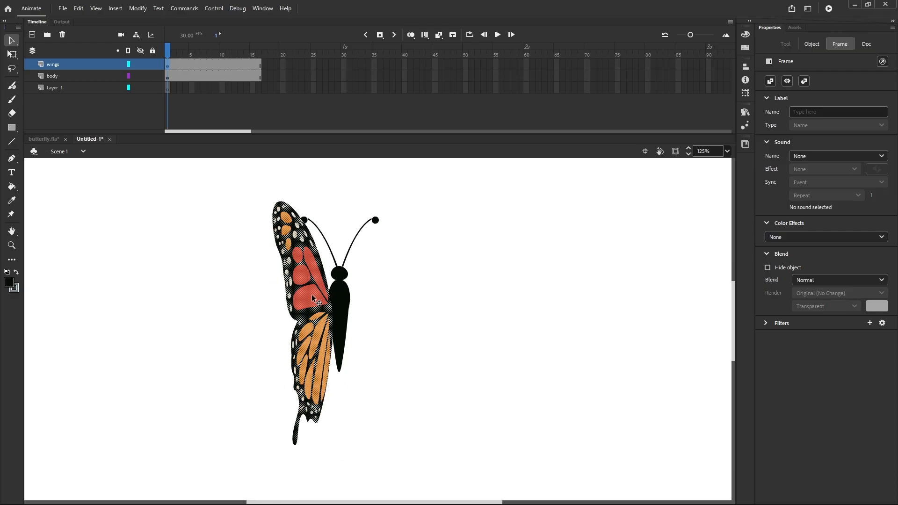
left_click(138, 65)
left_click(138, 66)
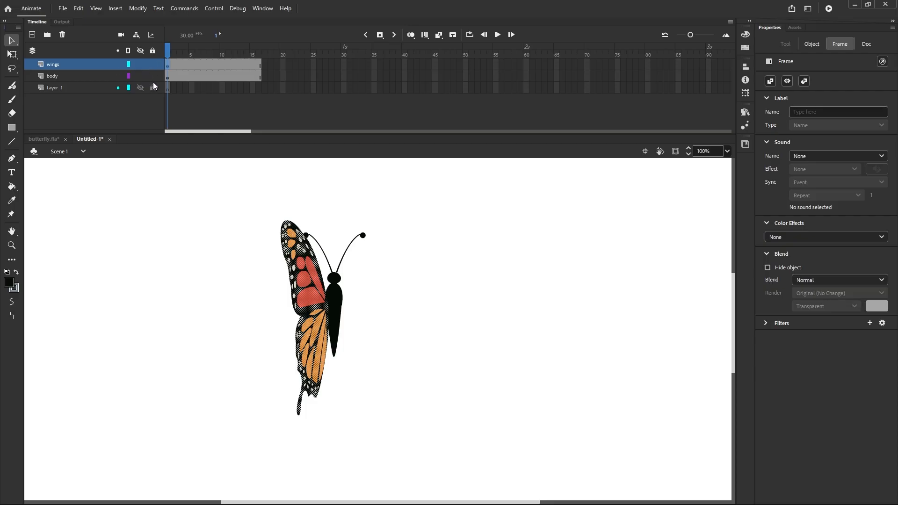
left_click(168, 76)
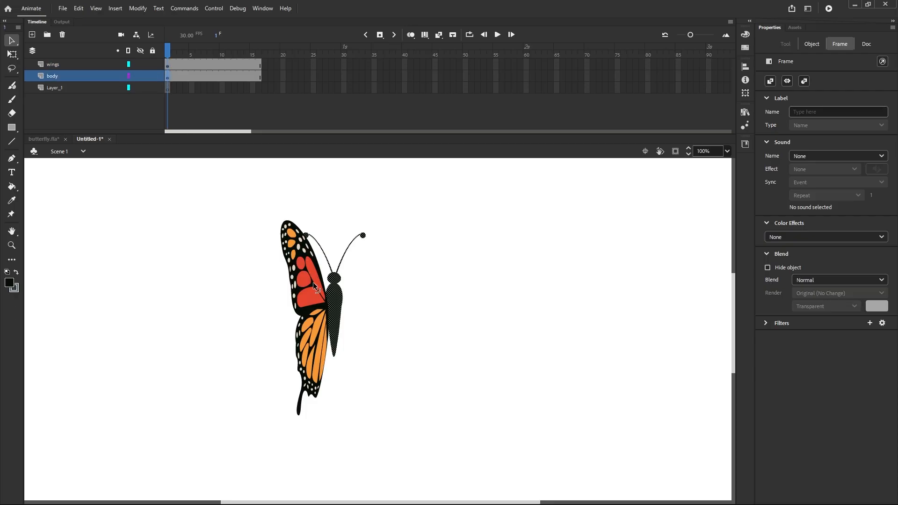
scroll(343, 303, "up", 3)
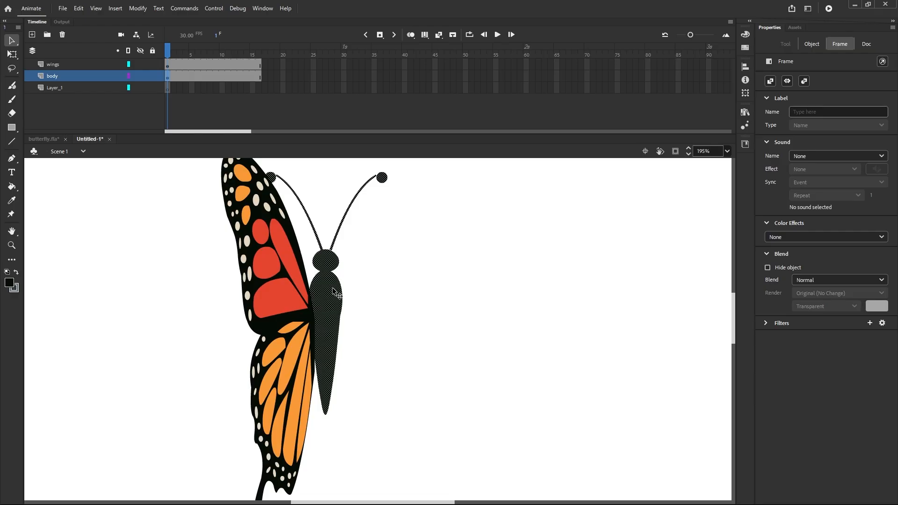
scroll(336, 293, "down", 2)
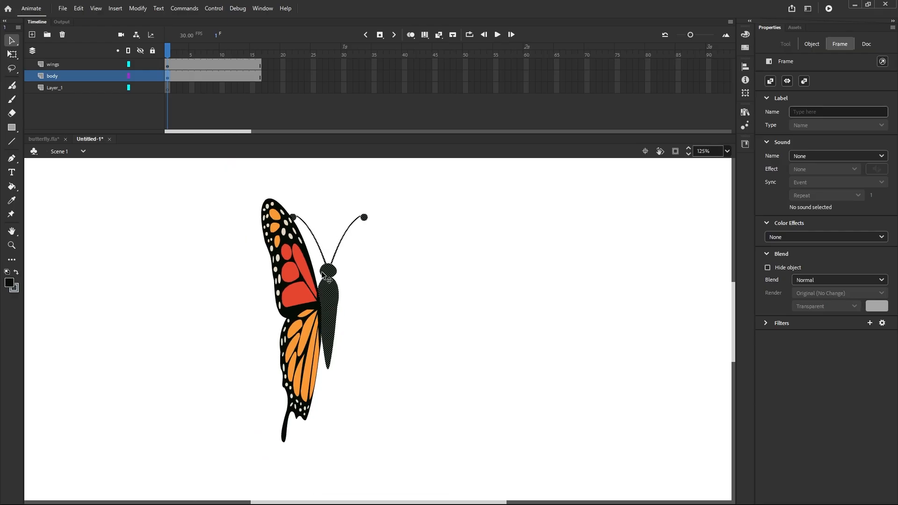
left_click(168, 66)
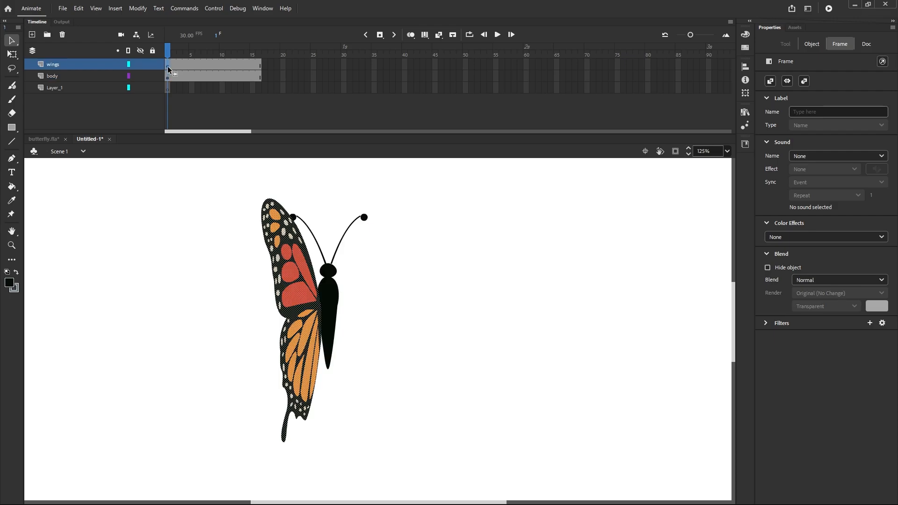
Step: Convert the butterfly's body shape into a graphic symbol named body and lock the body layer
left_click(167, 78)
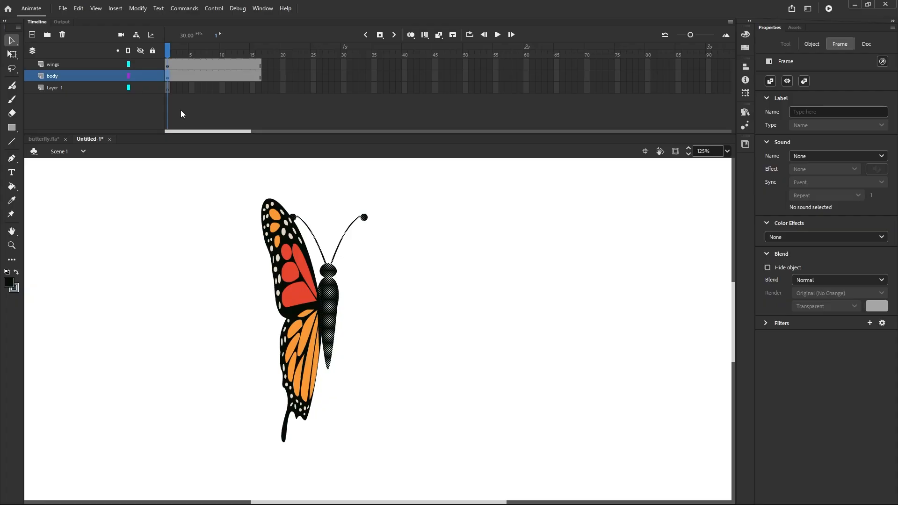
right_click(330, 292)
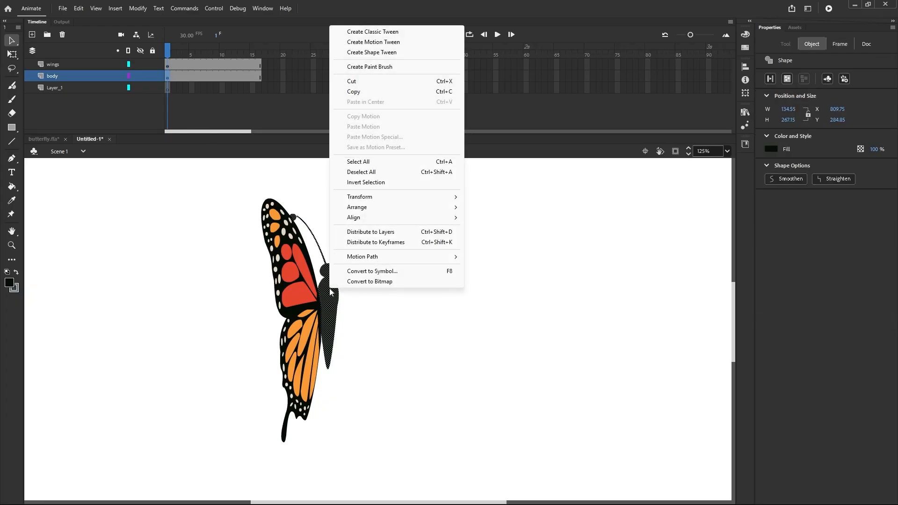
left_click(366, 271)
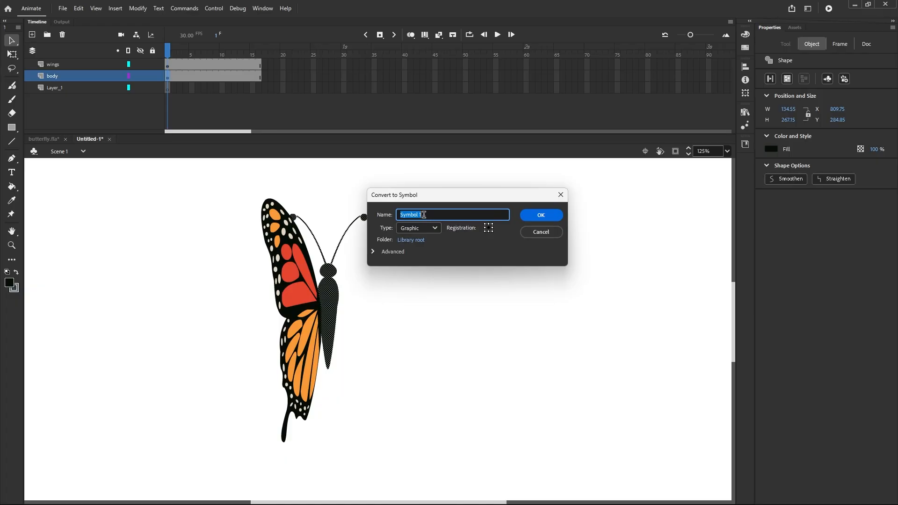
type("body")
left_click(536, 219)
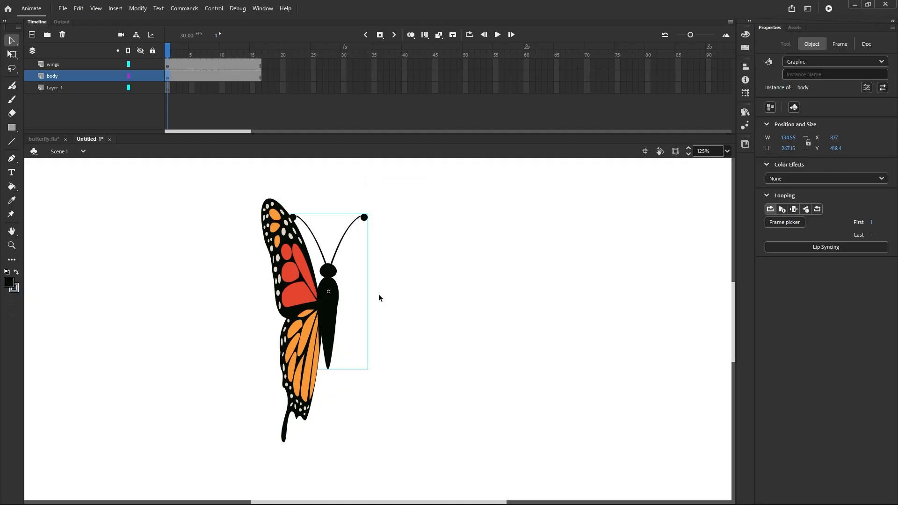
left_click(151, 76)
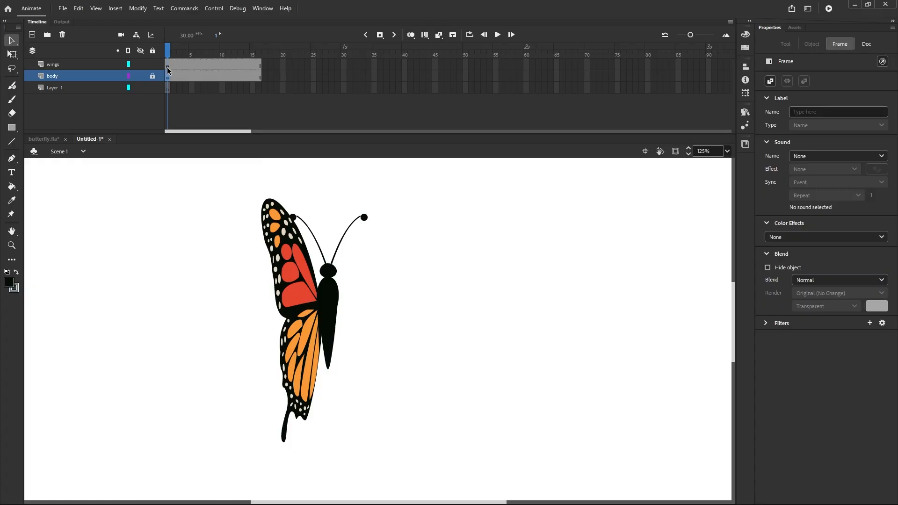
Step: Convert the wing shape into a graphic symbol named new wing, with its registration point at the middle of the wing's right edge
left_click(167, 67)
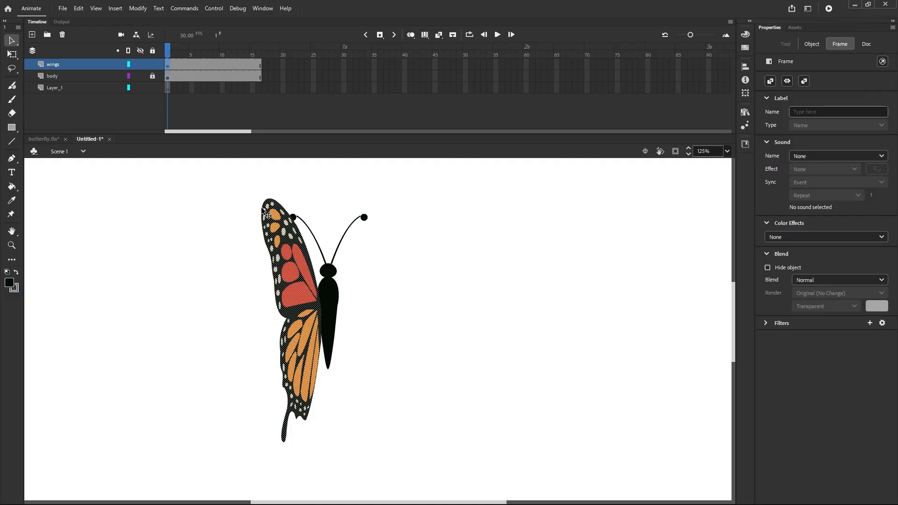
right_click(280, 237)
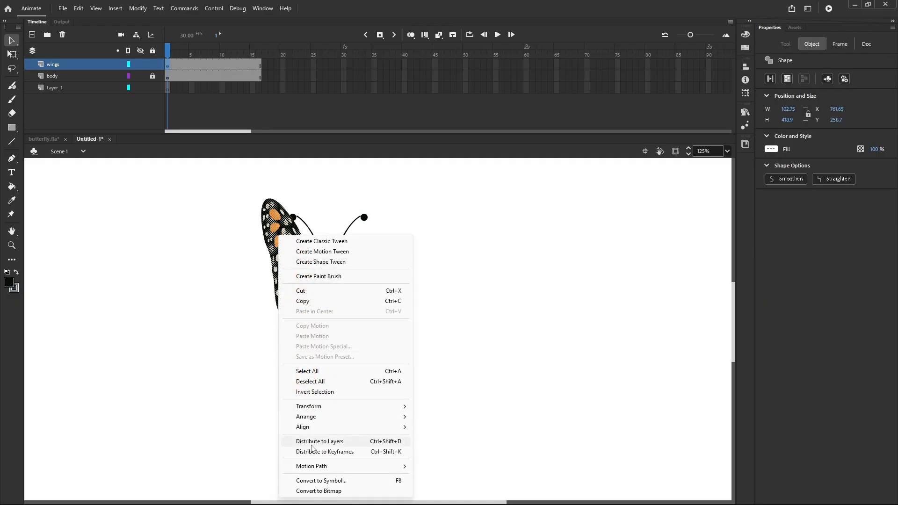
left_click(314, 483)
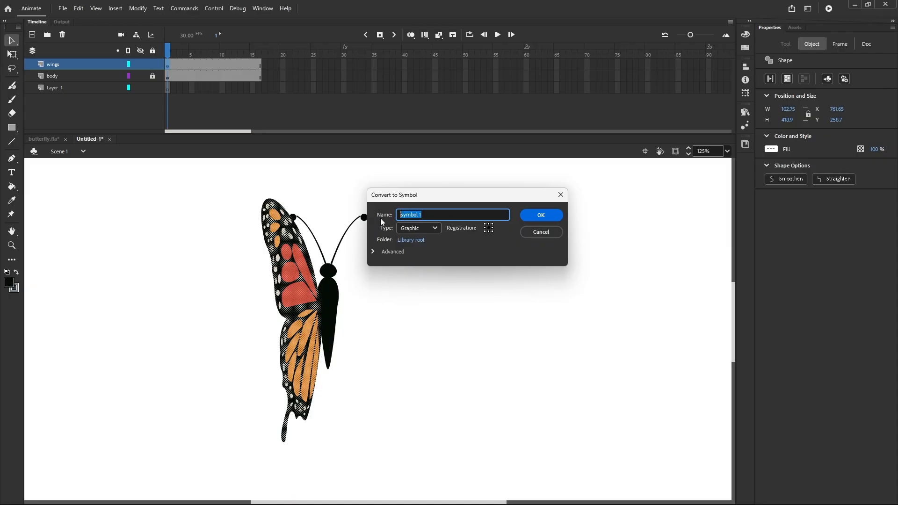
type("wing")
left_click(493, 227)
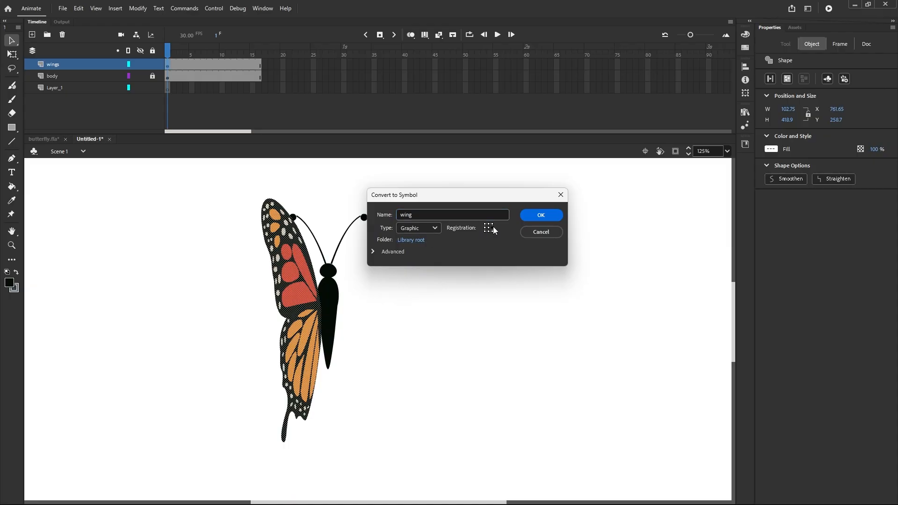
left_click(551, 216)
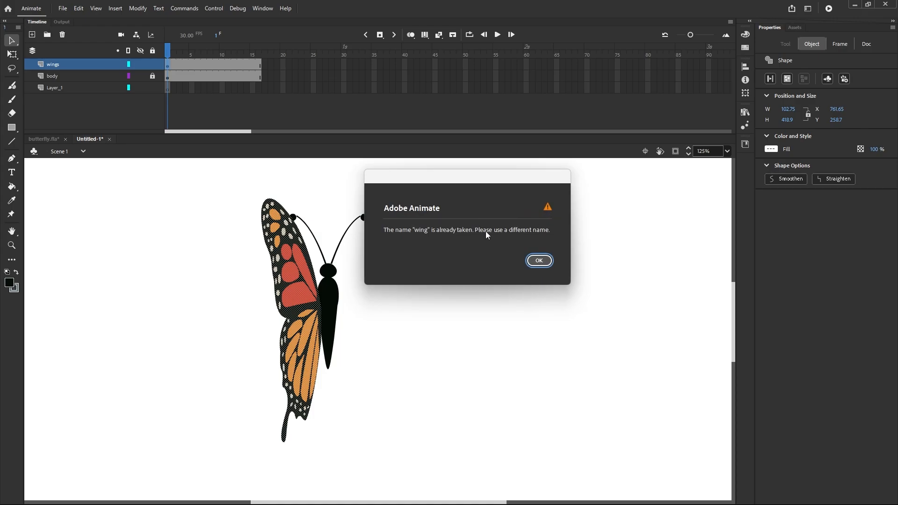
left_click(538, 260)
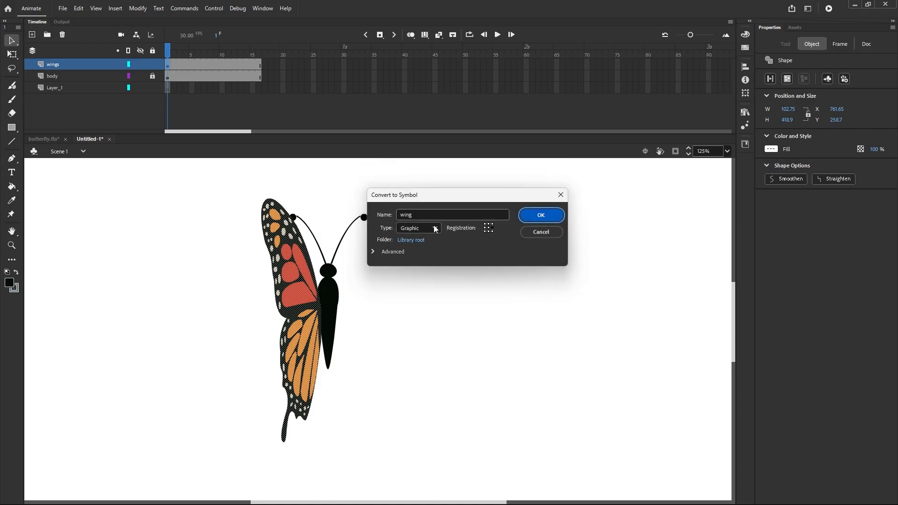
left_click_drag(421, 215, 399, 215)
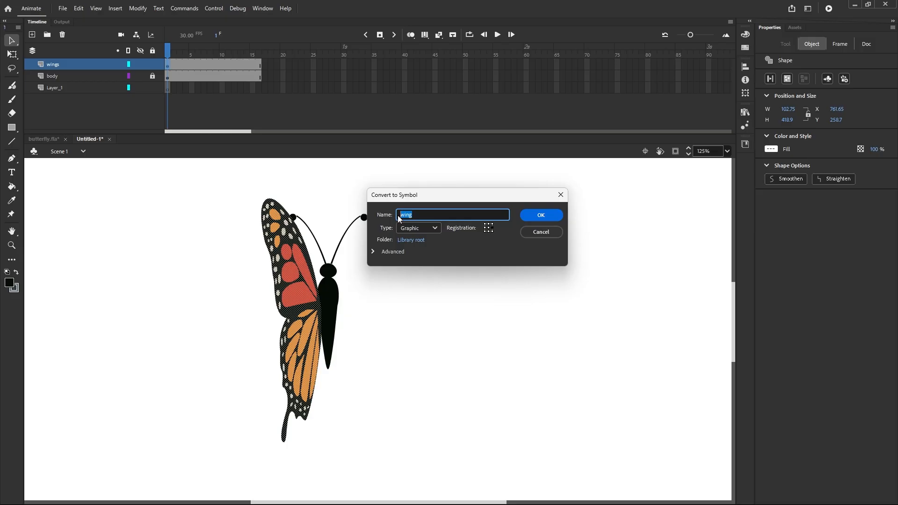
type("new wing")
left_click(536, 215)
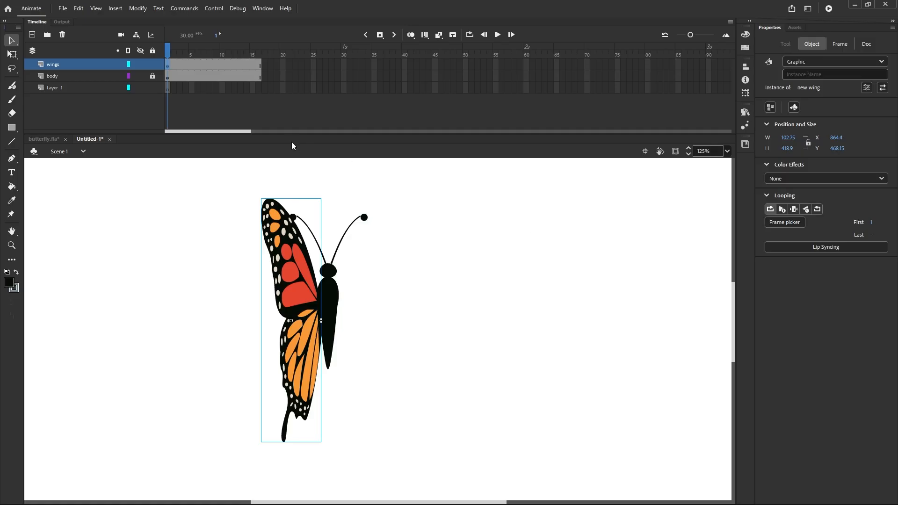
Step: Remove all frames after frame 1 from the wings and body layers
left_click_drag(284, 64, 173, 77)
right_click(173, 77)
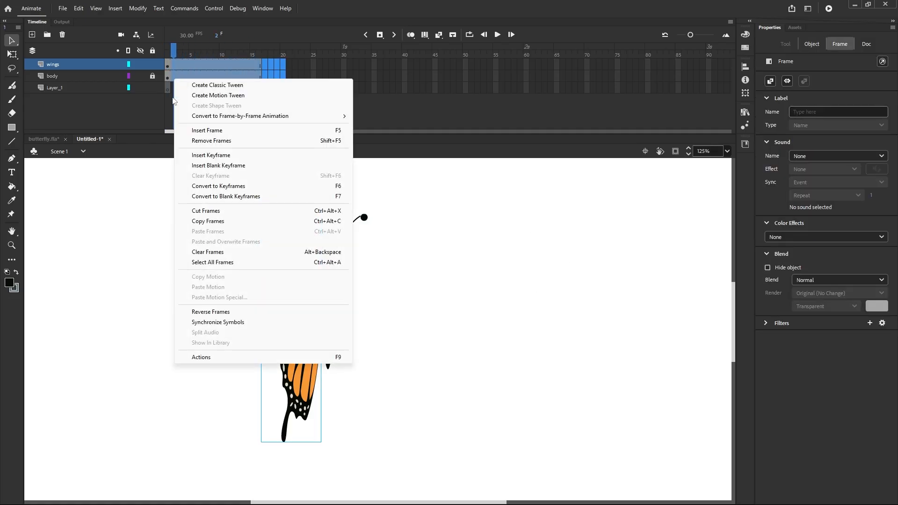
left_click(192, 141)
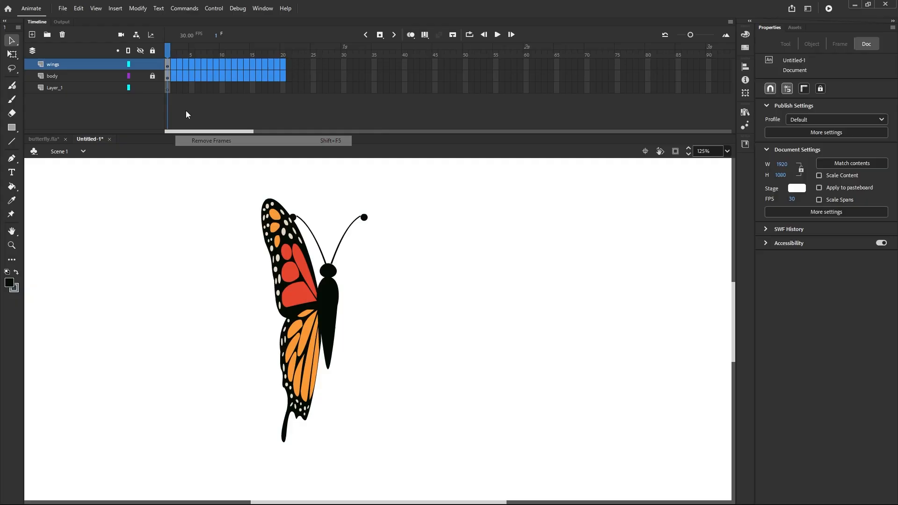
Step: Insert a keyframe at frame 5 on the wings layer
left_click(167, 66)
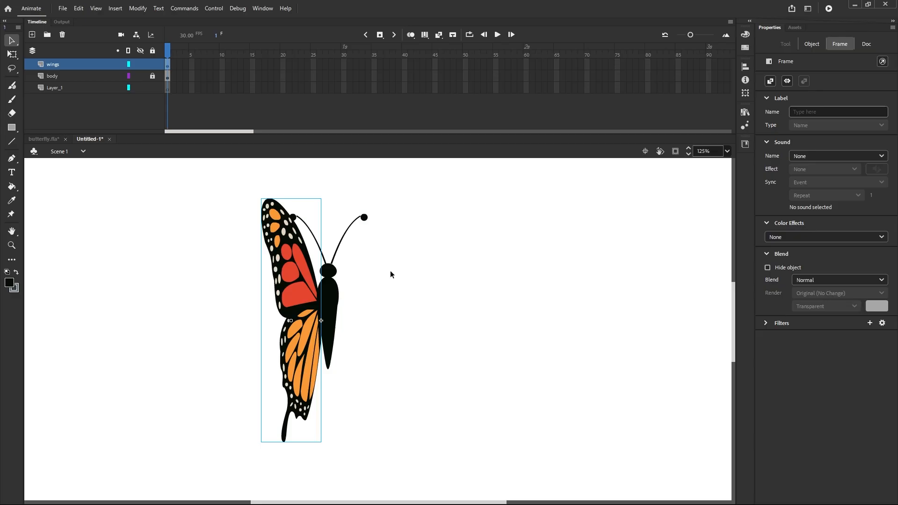
scroll(391, 261, "down", 3)
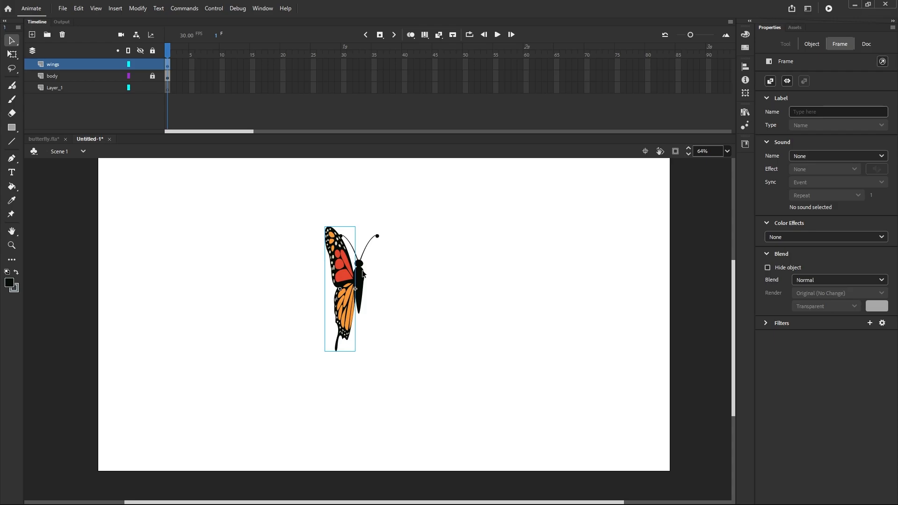
scroll(361, 270, "up", 1)
scroll(360, 270, "up", 1)
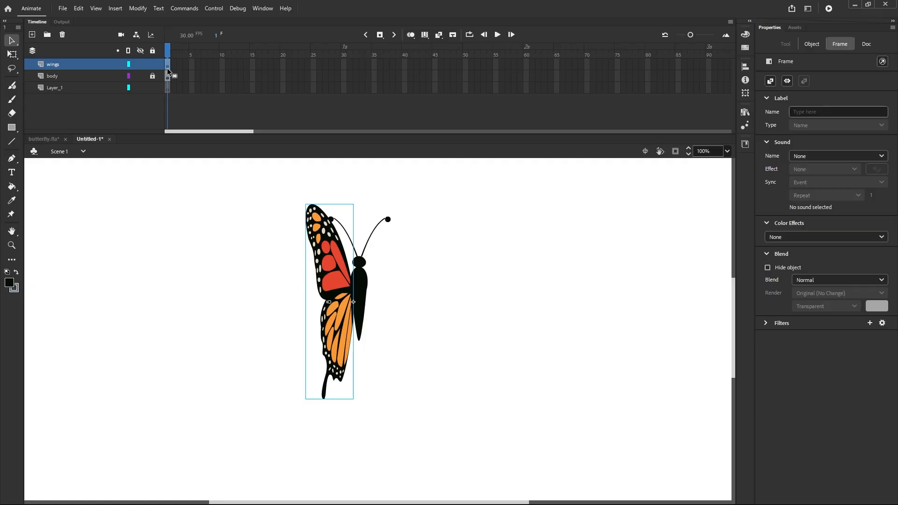
left_click(192, 65)
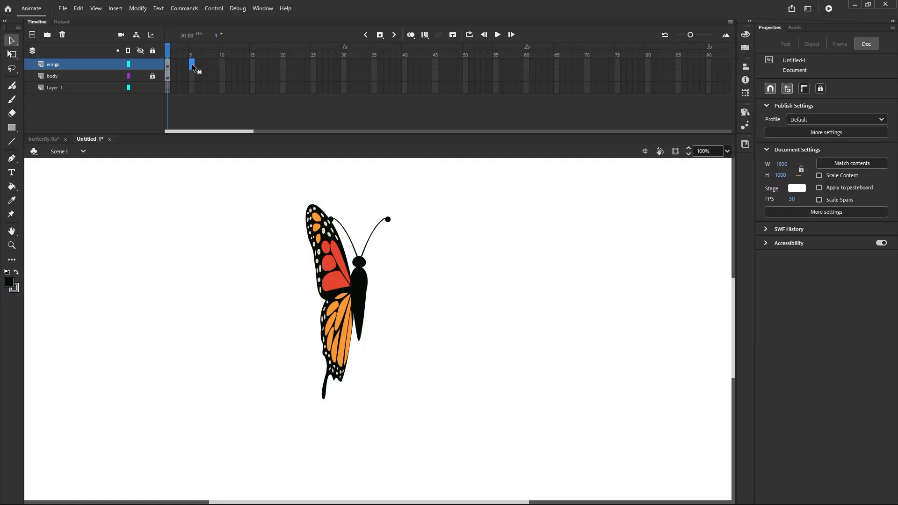
right_click(192, 66)
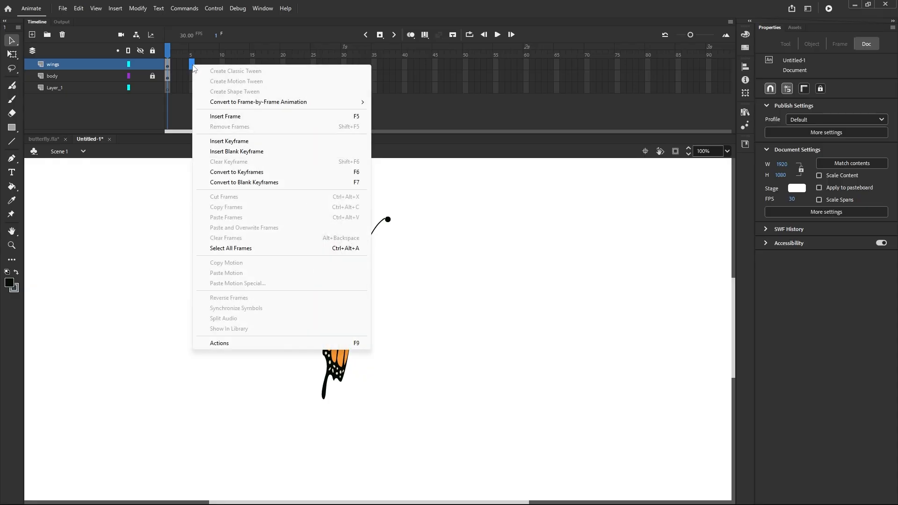
left_click(222, 140)
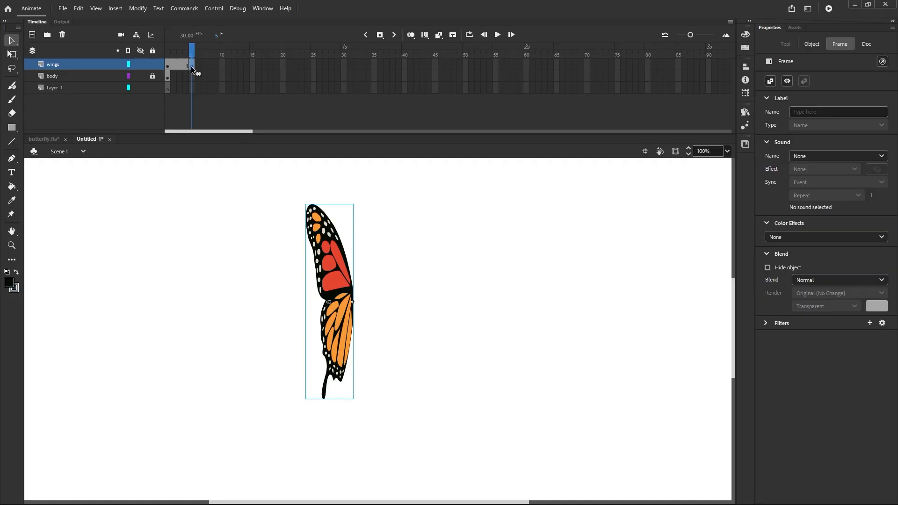
Step: Using Free Transform, move the wing's transformation point in frame 1 to the middle of its right edge, beside the body
left_click(166, 68)
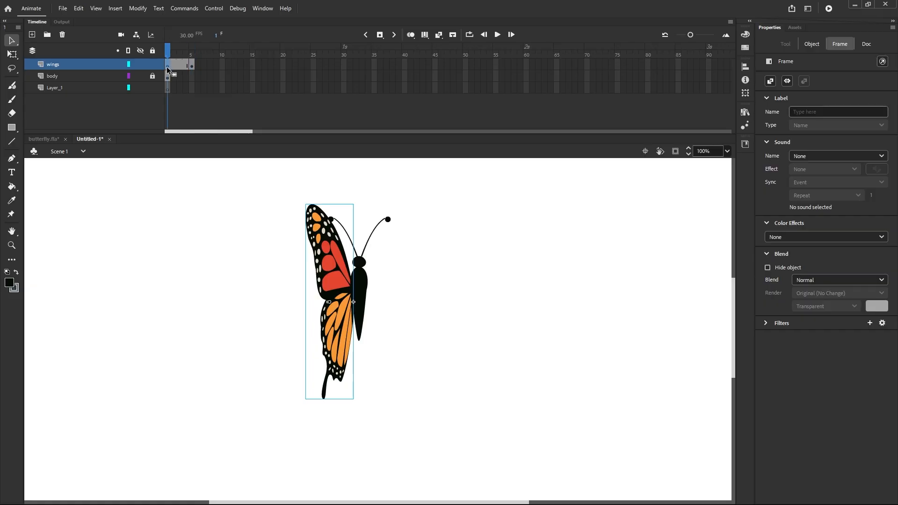
left_click(15, 55)
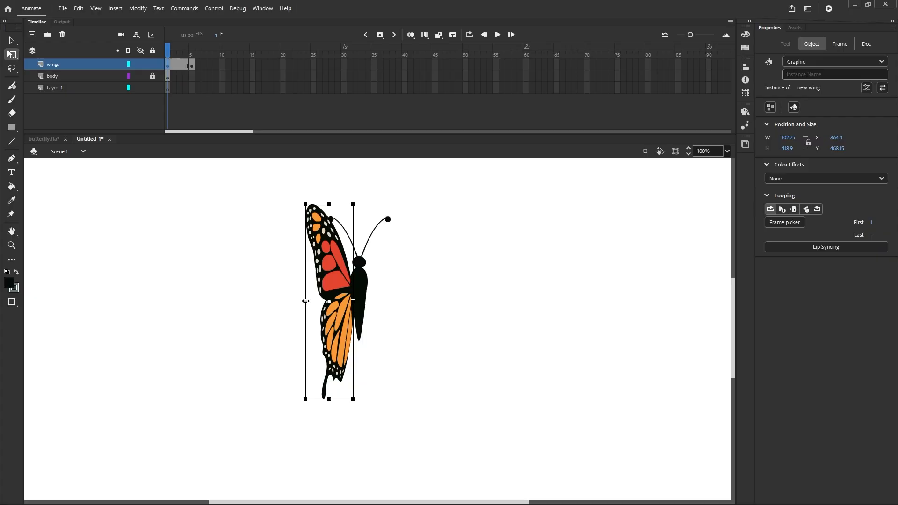
left_click(192, 67)
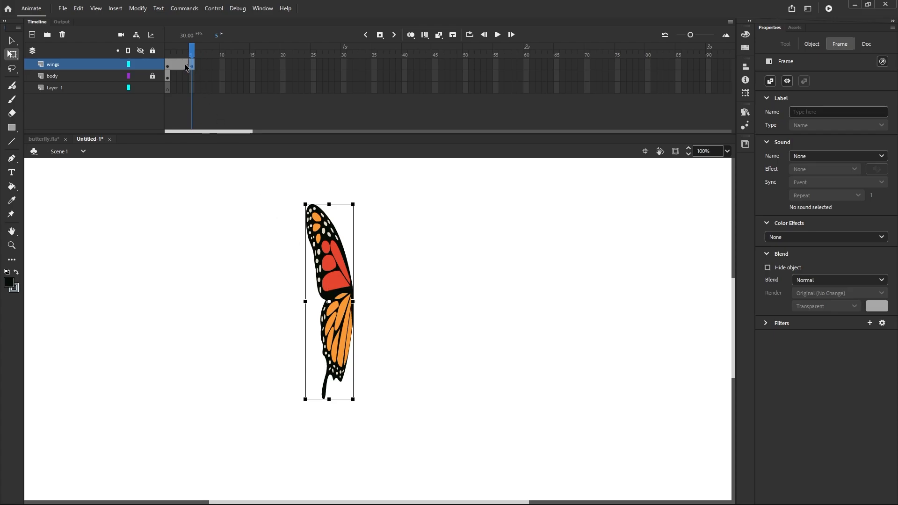
left_click(167, 65)
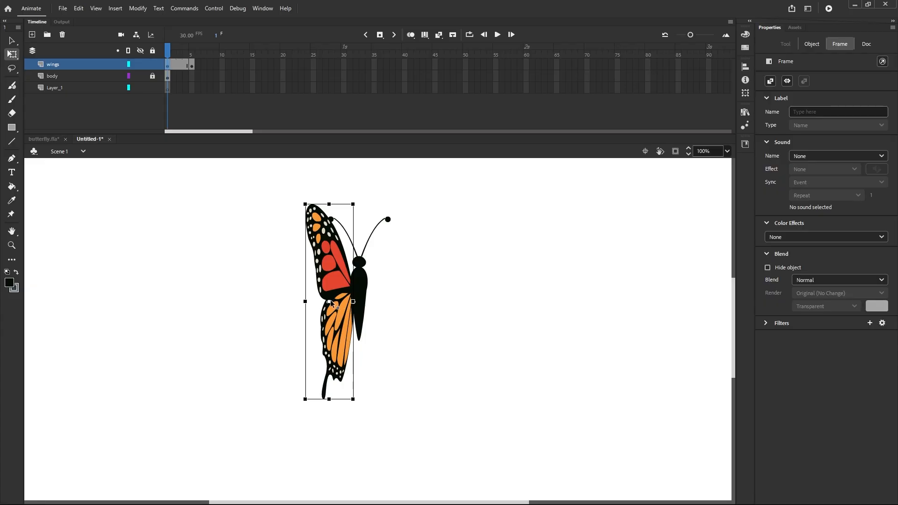
left_click_drag(331, 303, 353, 303)
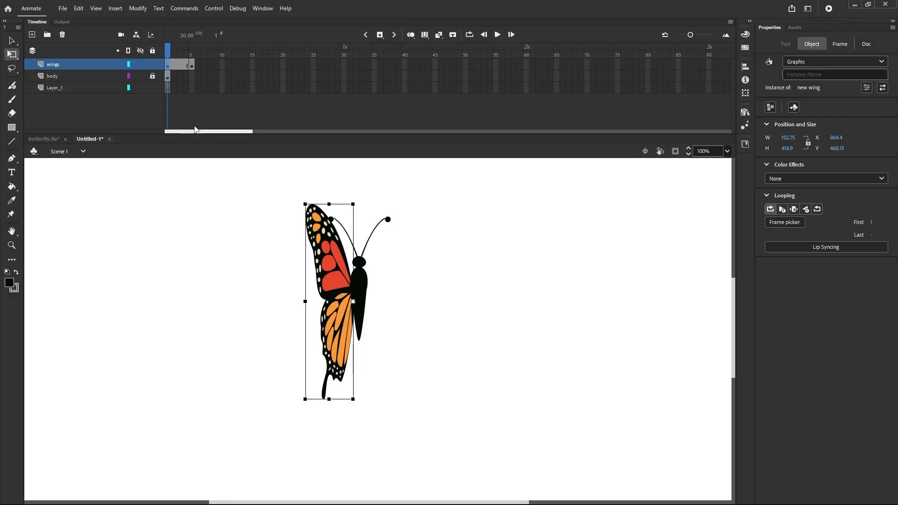
left_click(192, 66)
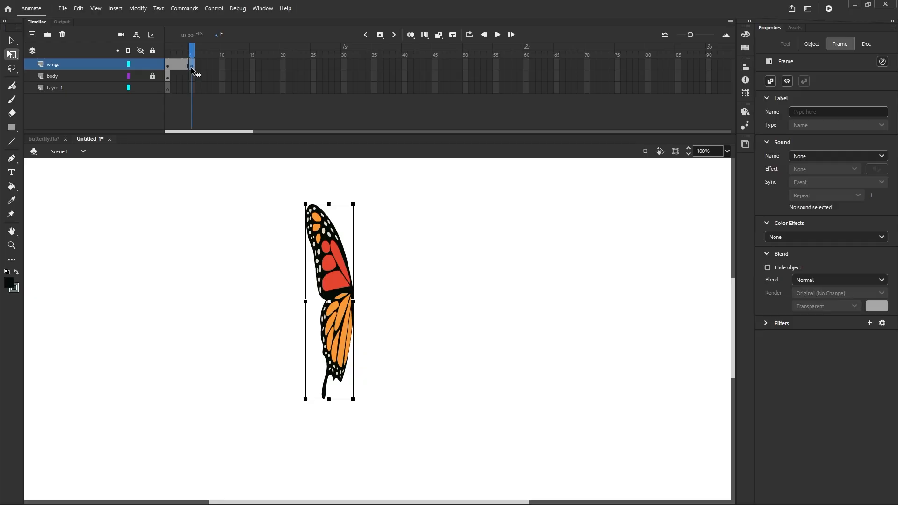
Step: Stretch the wing in frame 5 outward from the body to a width of about 225 px
left_click(331, 302)
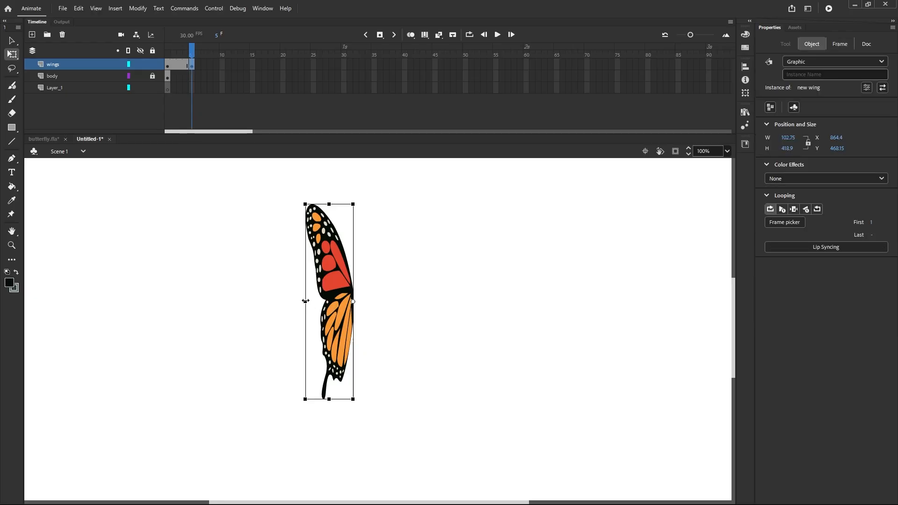
left_click_drag(305, 301, 248, 301)
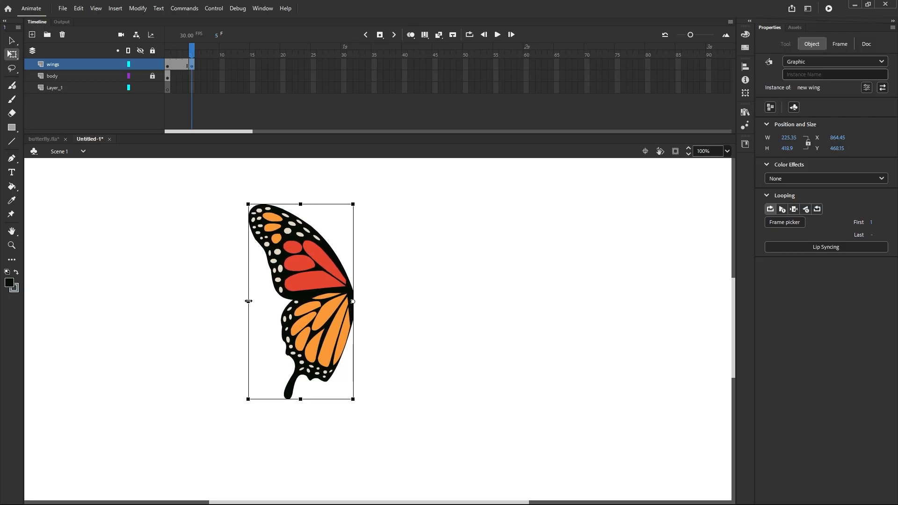
left_click_drag(248, 301, 248, 301)
left_click(167, 65)
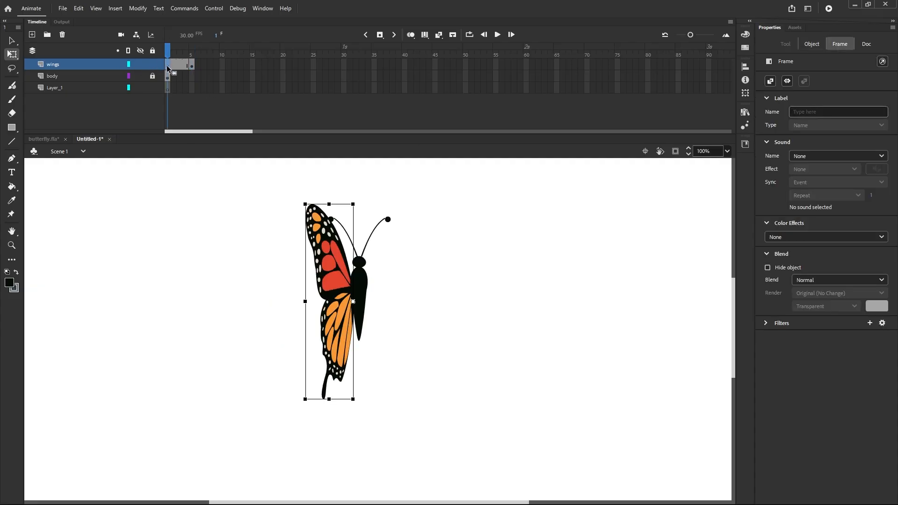
left_click(192, 66)
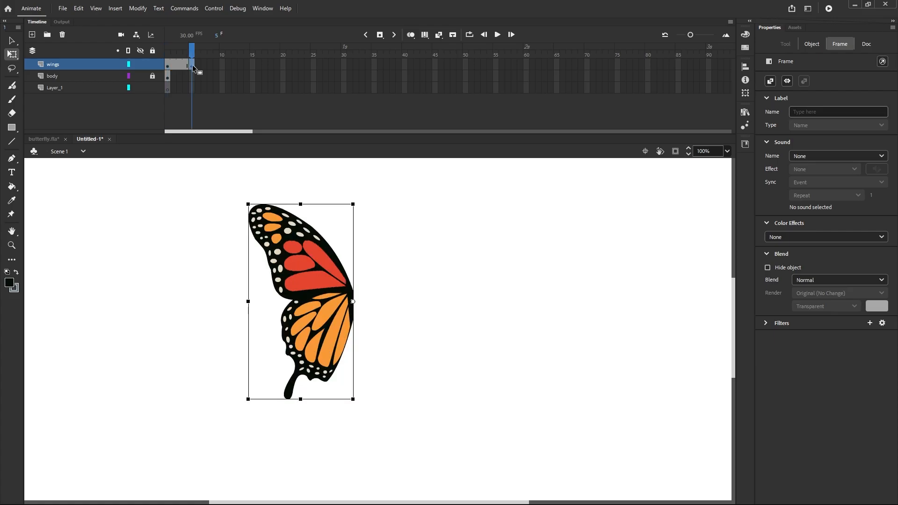
Step: Insert a keyframe at frame 10 on the wings layer
left_click(223, 66)
right_click(224, 66)
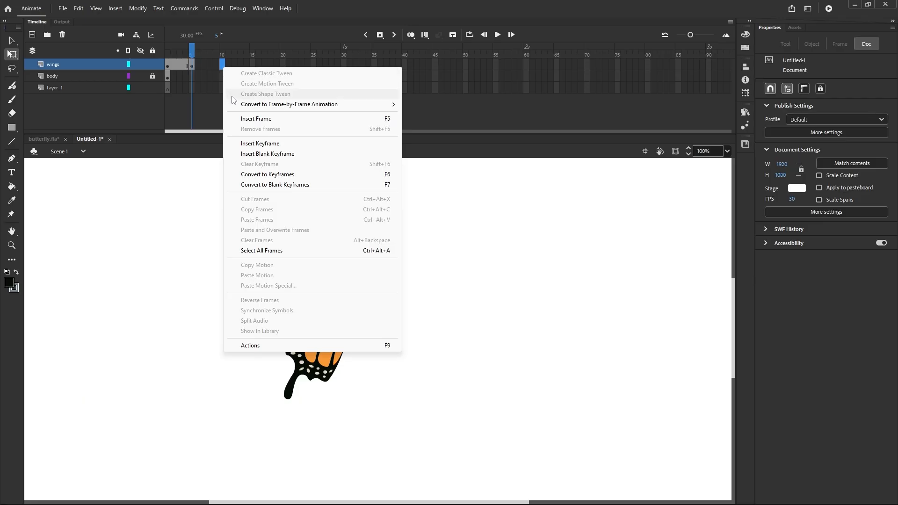
left_click(247, 144)
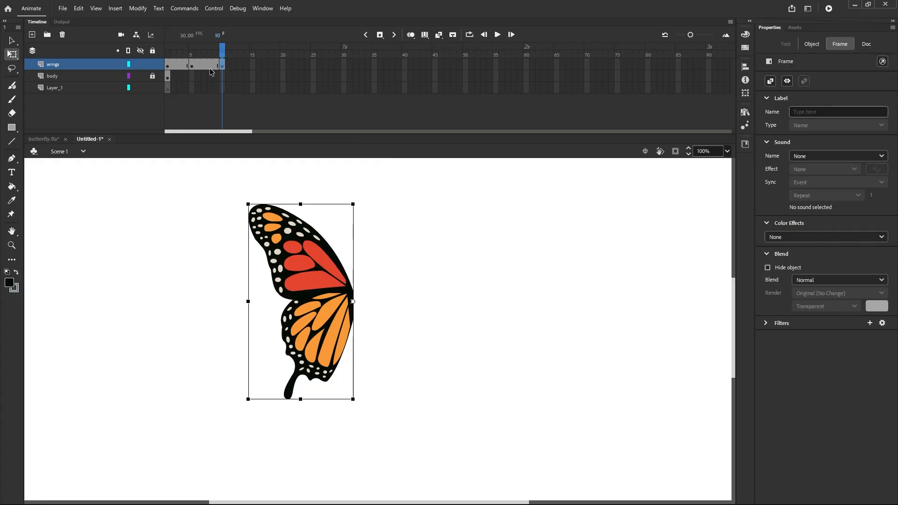
Step: Copy the narrow-wing keyframe from frame 1 of the wings layer, paste it at frame 10, and scrub through the frames to check
left_click(167, 68)
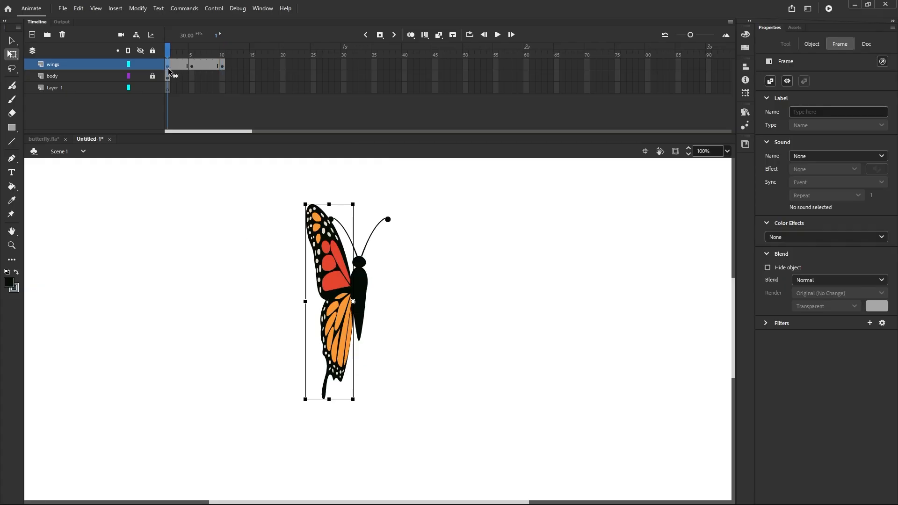
right_click(168, 68)
left_click(202, 211)
left_click(223, 65)
right_click(222, 66)
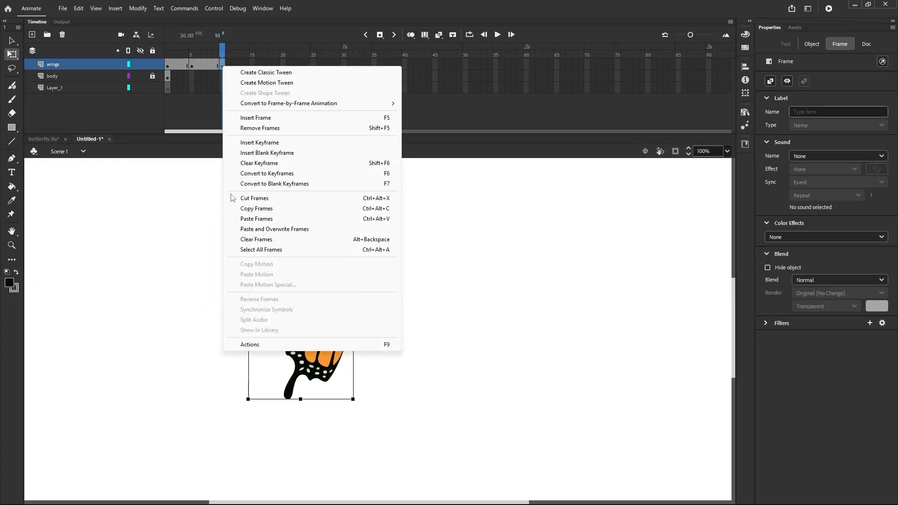
left_click(239, 219)
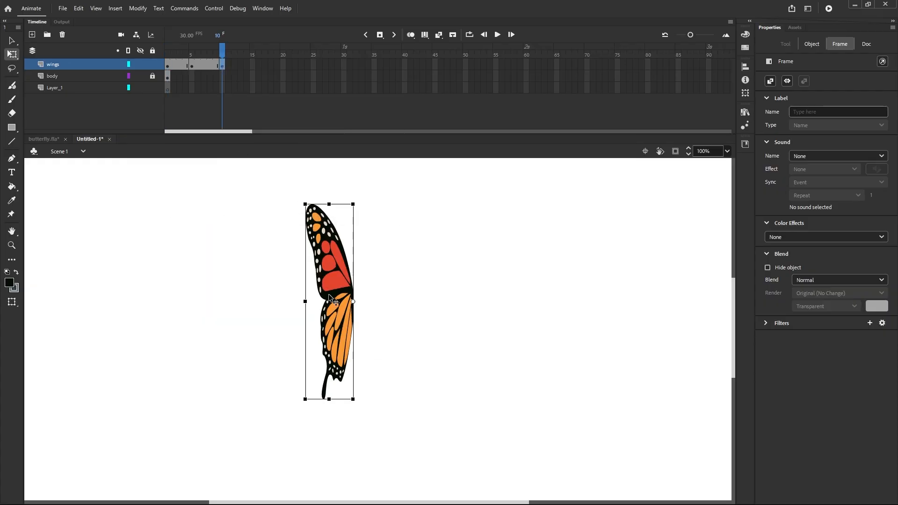
left_click(179, 66)
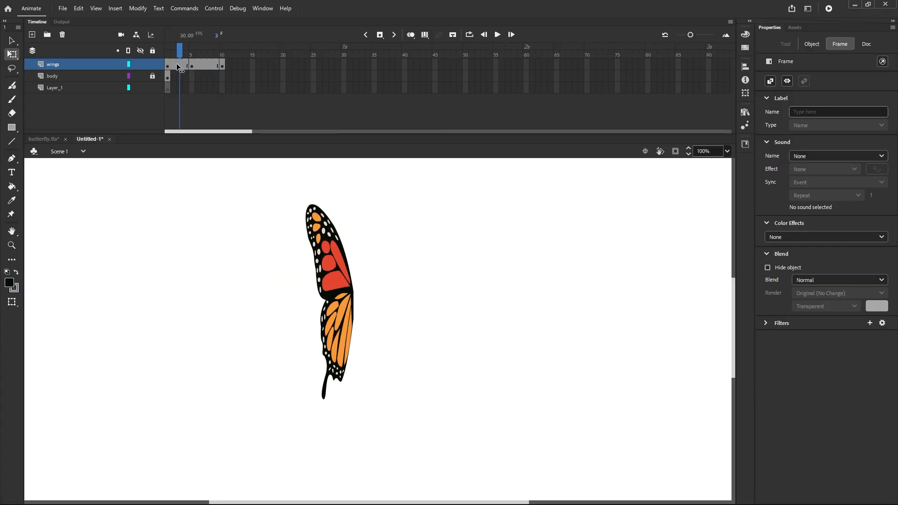
left_click_drag(179, 67, 229, 82)
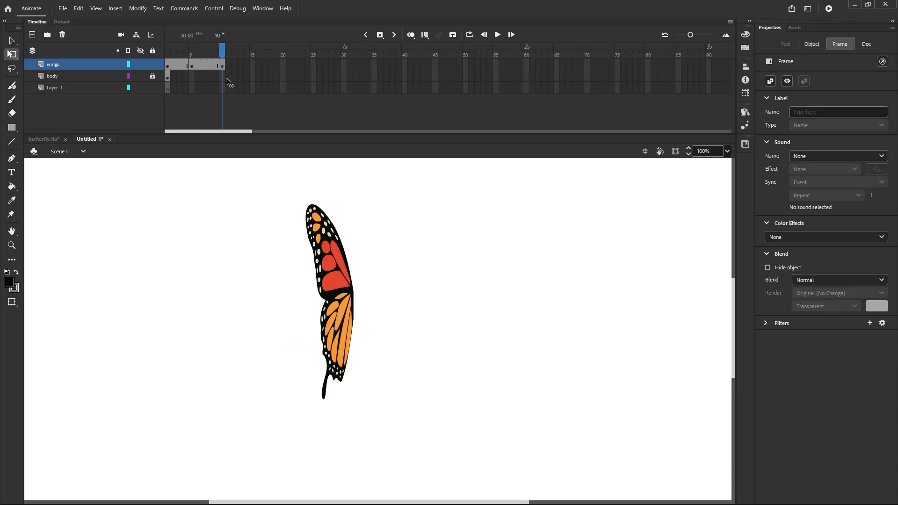
left_click(229, 83)
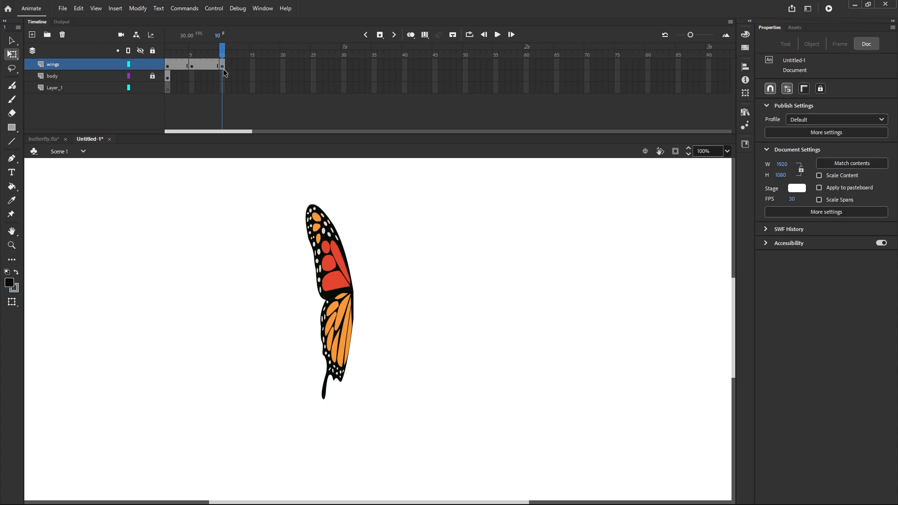
Step: Copy the spread-wing keyframe from frame 5 to frame 15 on the wings layer and compare the four wing poses
left_click(193, 67)
right_click(193, 67)
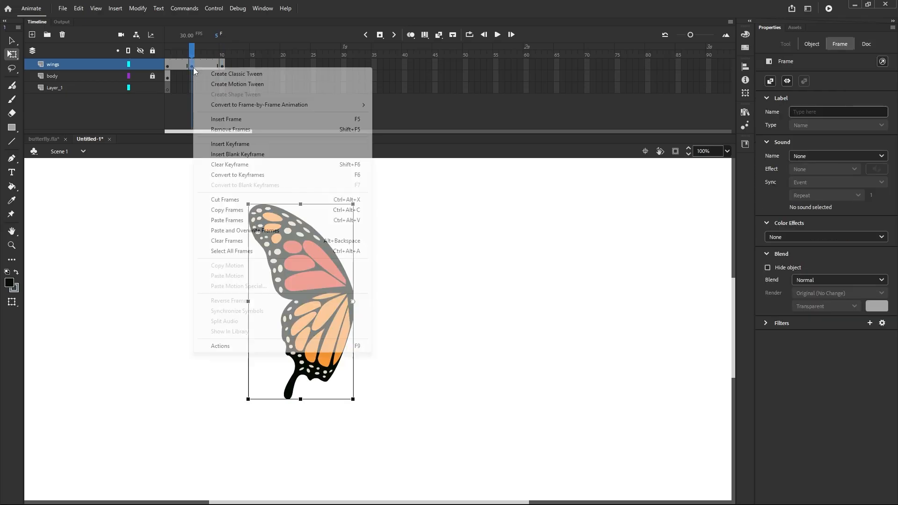
left_click(220, 211)
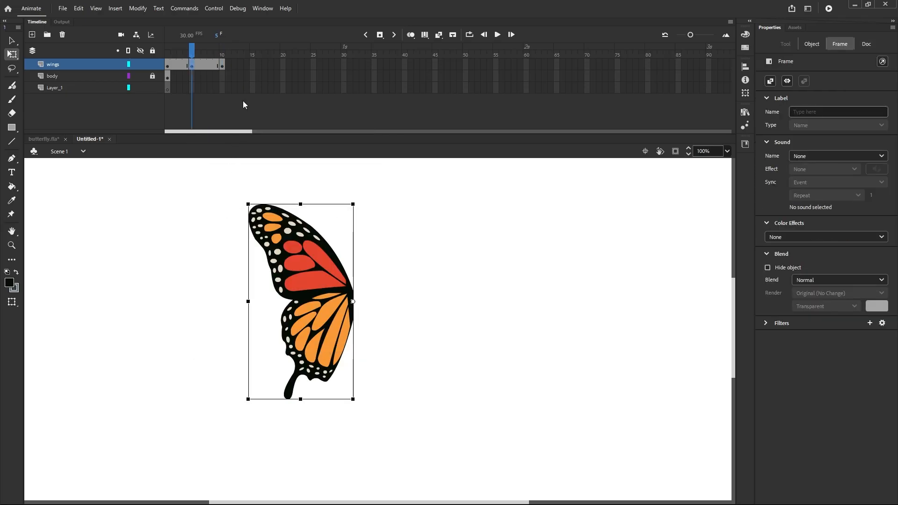
left_click(252, 64)
right_click(252, 64)
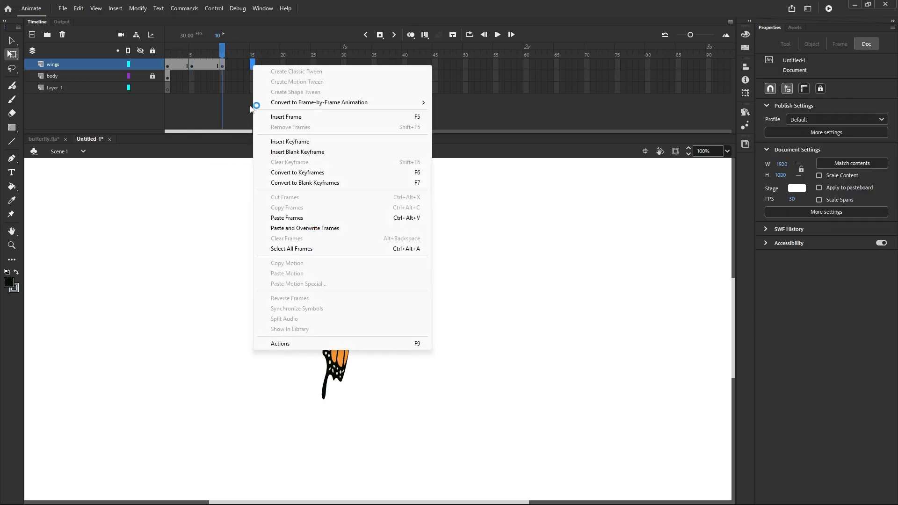
left_click(277, 218)
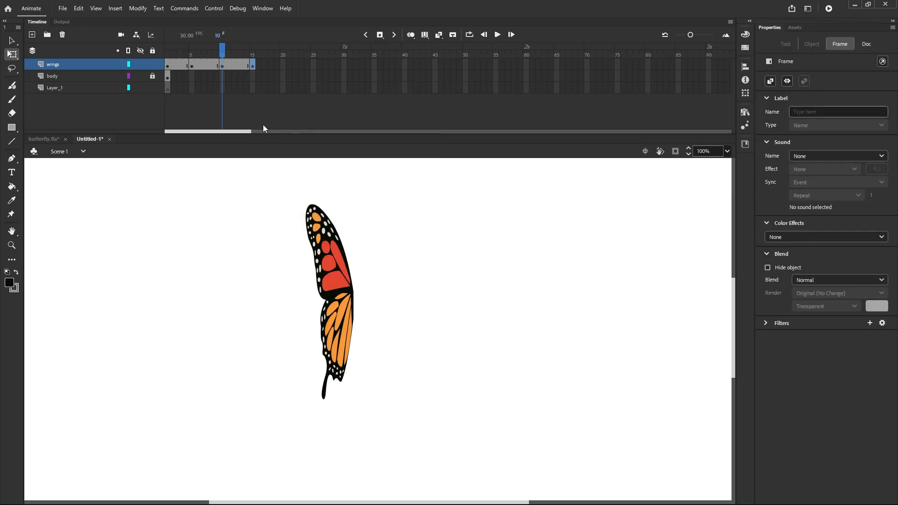
left_click(253, 67)
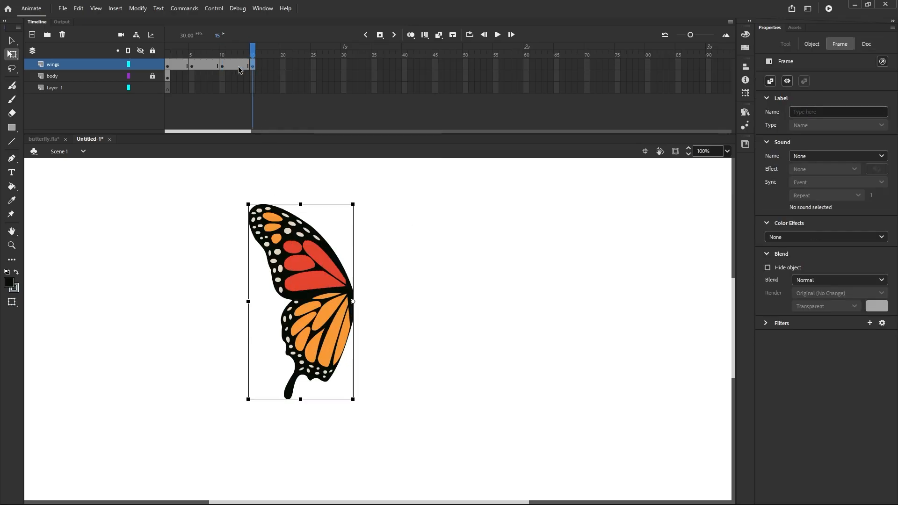
left_click(220, 67)
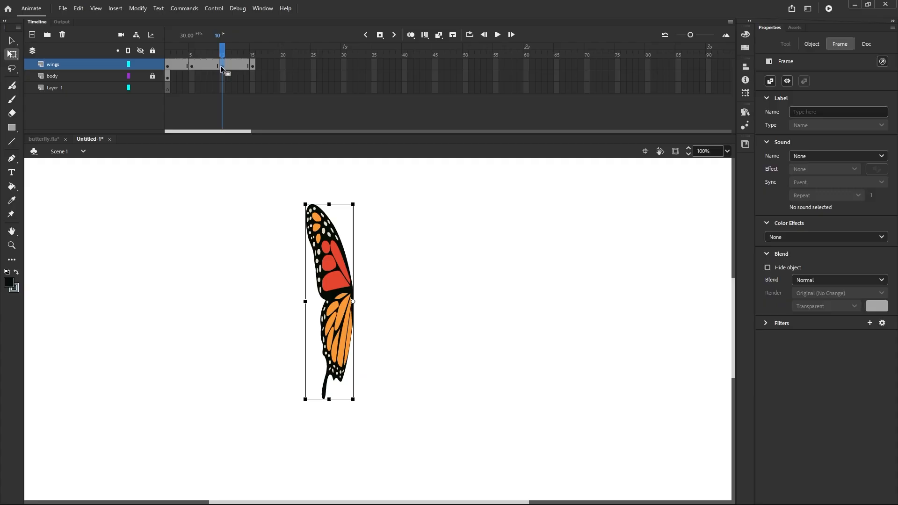
left_click(166, 66)
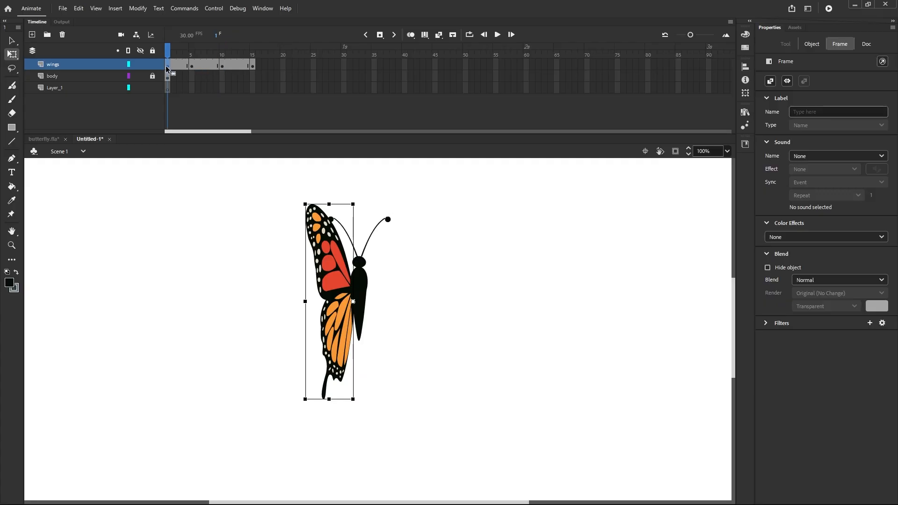
left_click(192, 66)
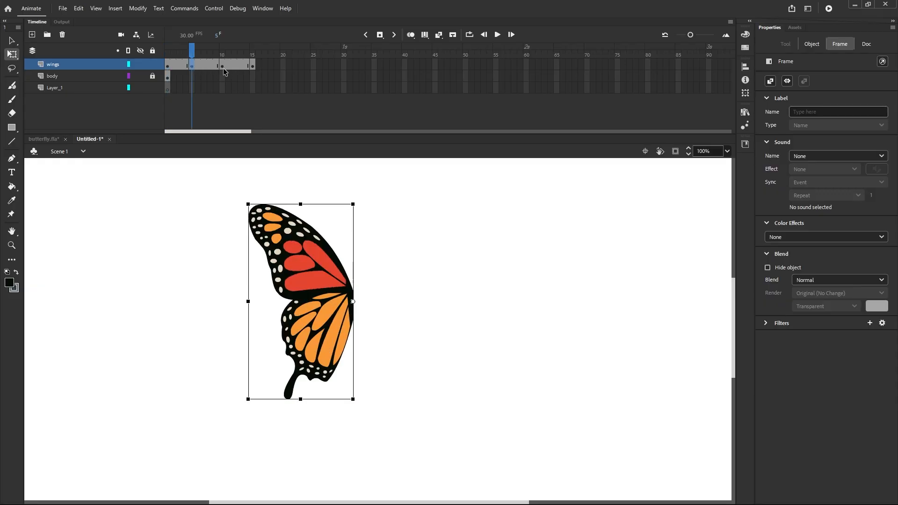
left_click(224, 69)
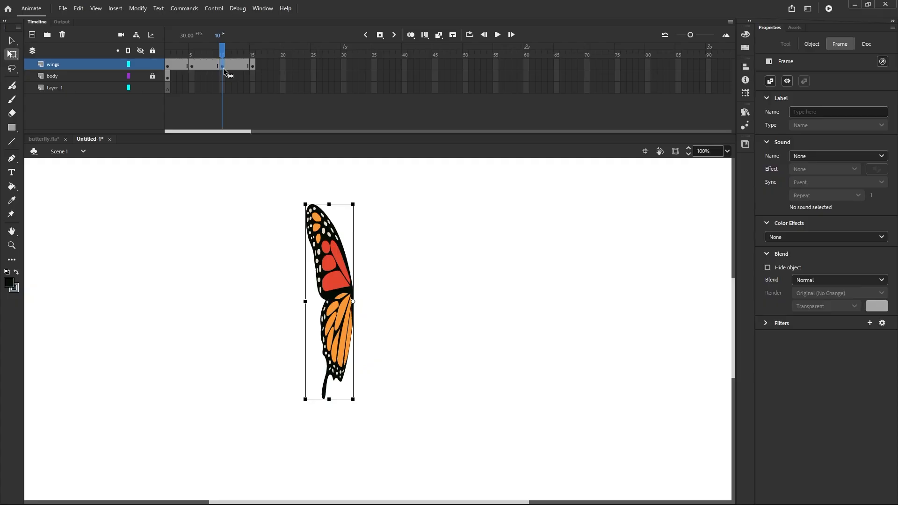
left_click(253, 69)
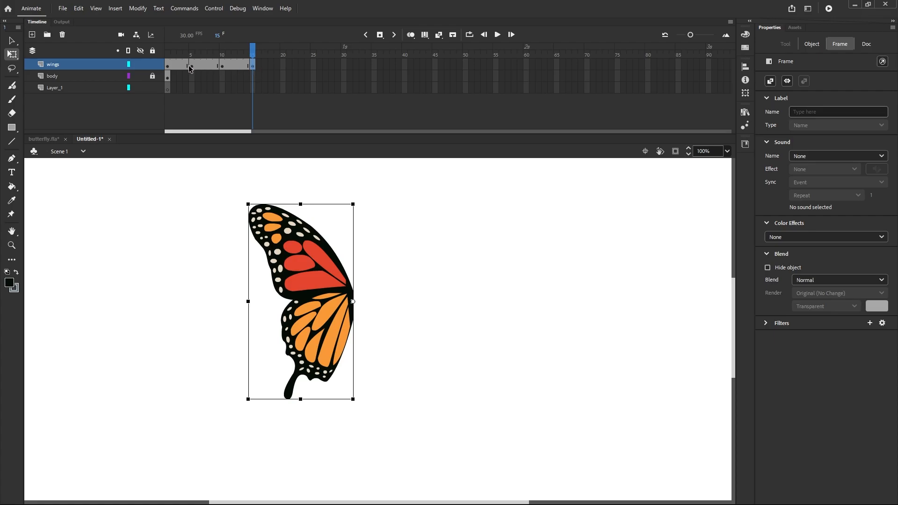
Step: Copy the narrow-wing keyframe from frame 1 to frame 20 on the wings layer
left_click(167, 67)
right_click(166, 68)
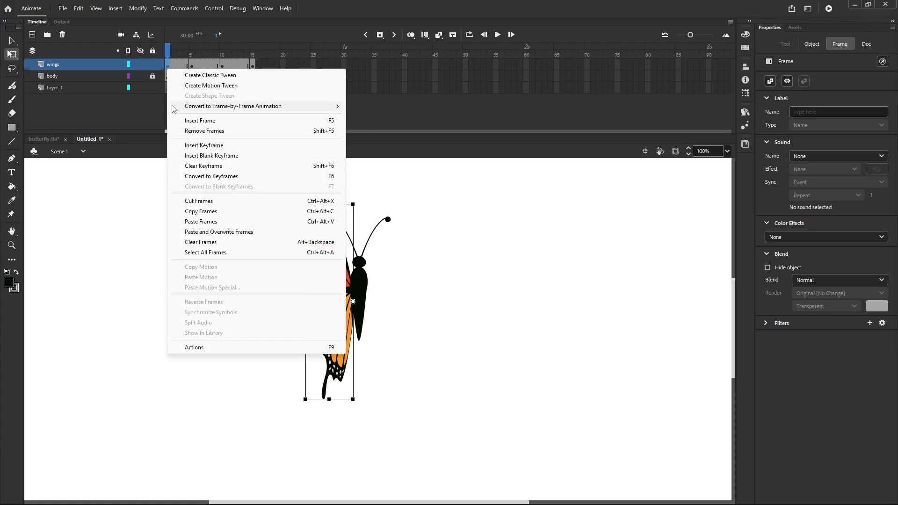
left_click(193, 211)
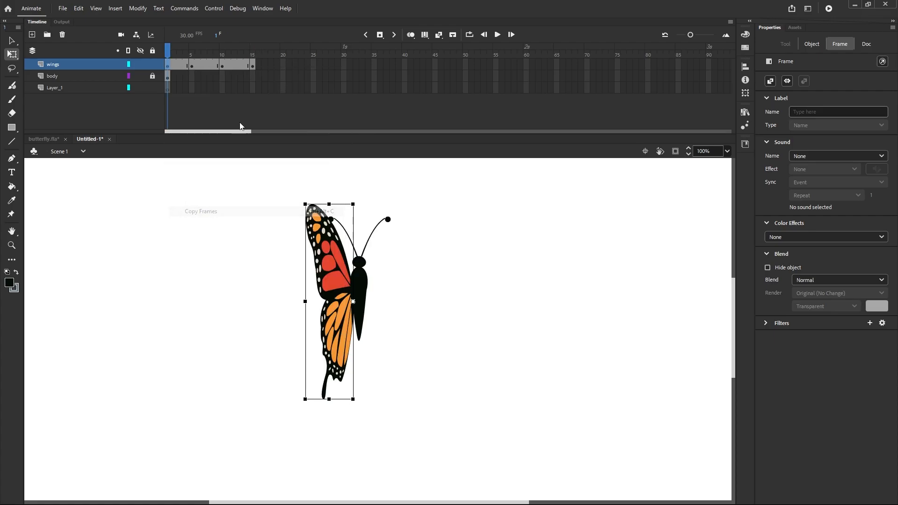
left_click(282, 64)
right_click(282, 64)
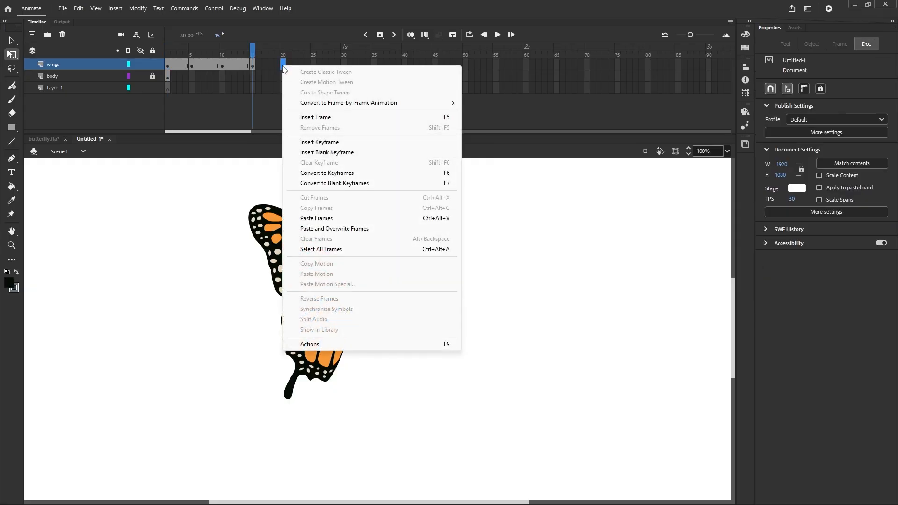
left_click(312, 218)
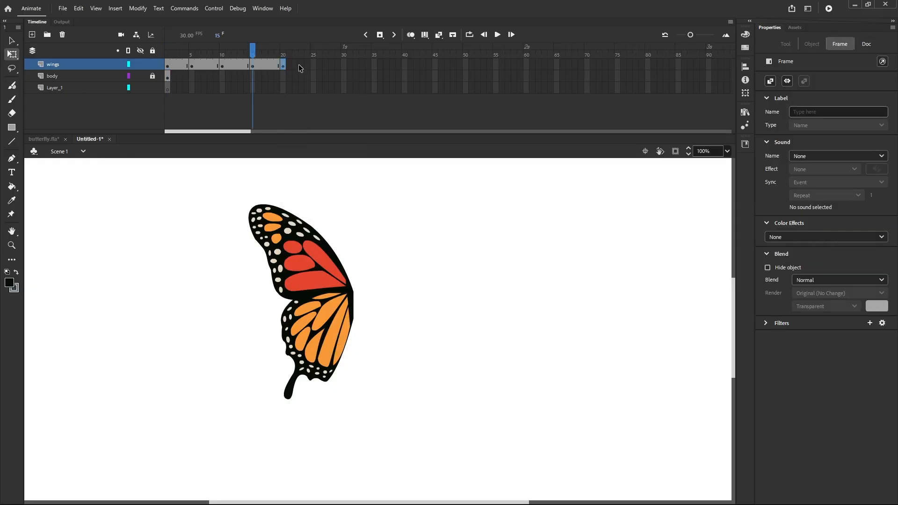
left_click(283, 67)
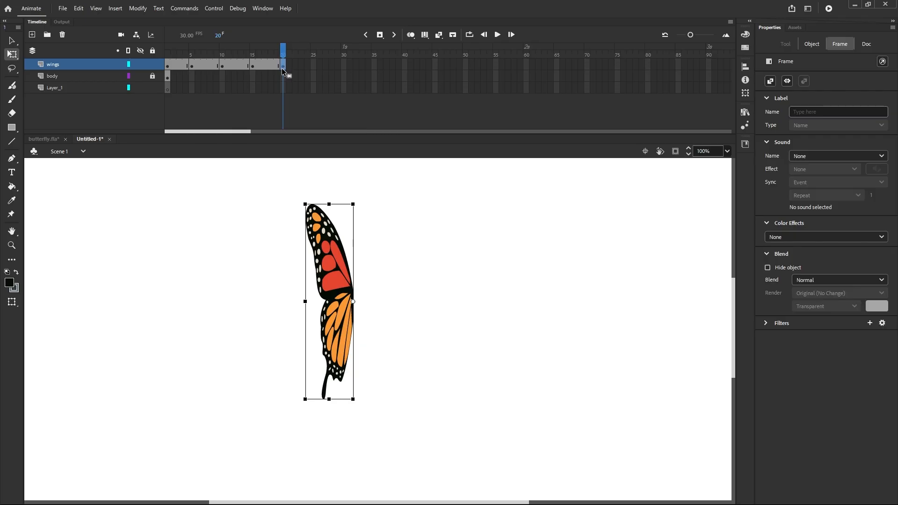
Step: Create a classic tween between the keyframes at frames 1 and 5 on the wings layer
left_click(226, 66)
left_click_drag(227, 66, 181, 83)
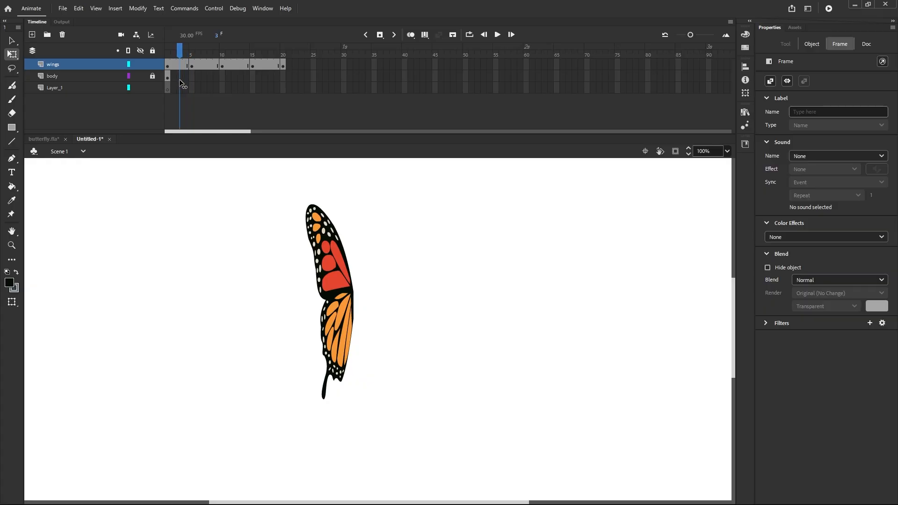
left_click(180, 71)
left_click(180, 67)
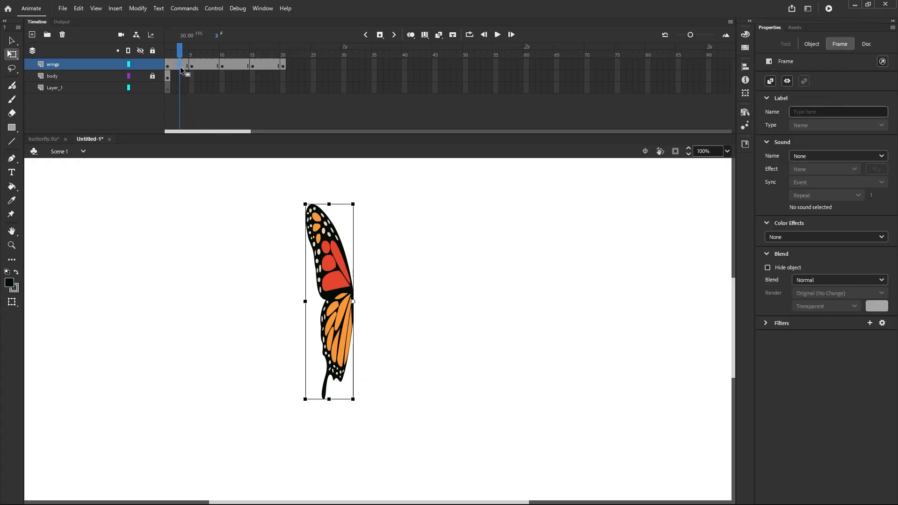
right_click(180, 67)
left_click(196, 75)
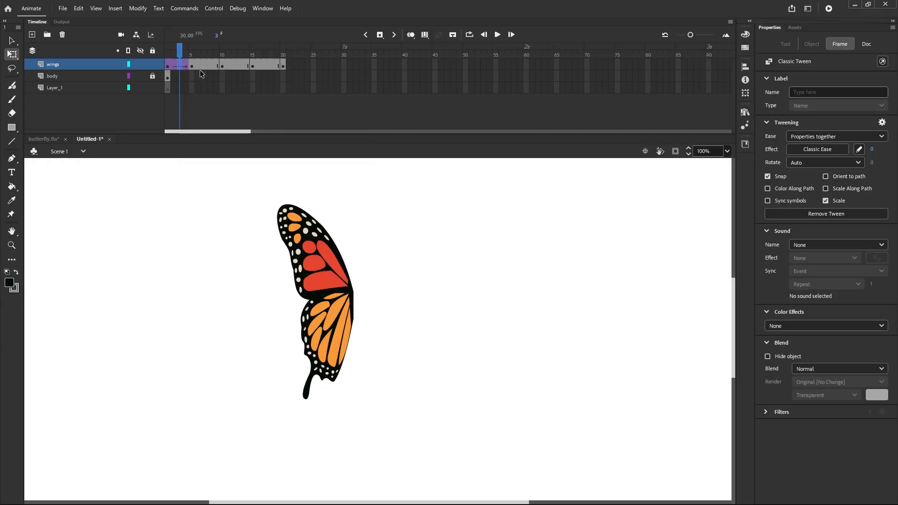
Step: Create classic tweens for the three remaining wings spans between frames 5, 10, 15 and 20, and preview the animation from frame 1
left_click(204, 66)
right_click(206, 66)
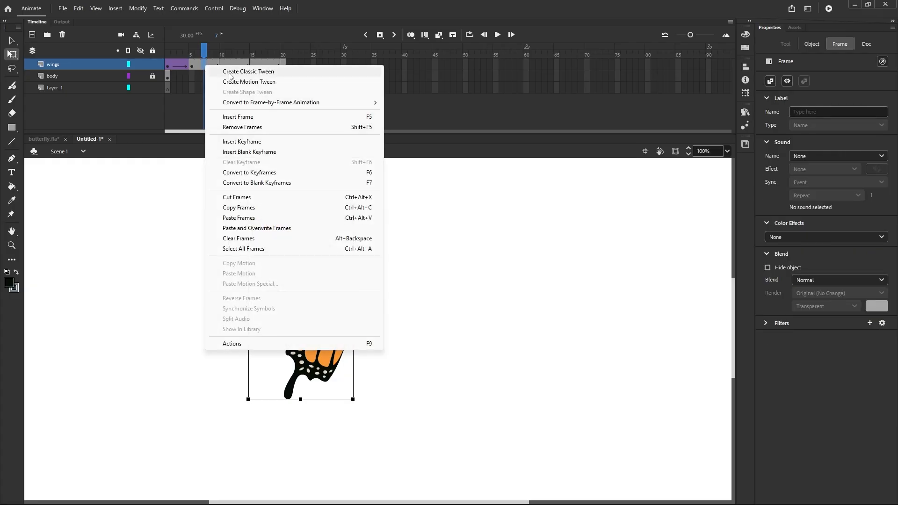
left_click(230, 73)
left_click(234, 66)
right_click(234, 67)
left_click(249, 75)
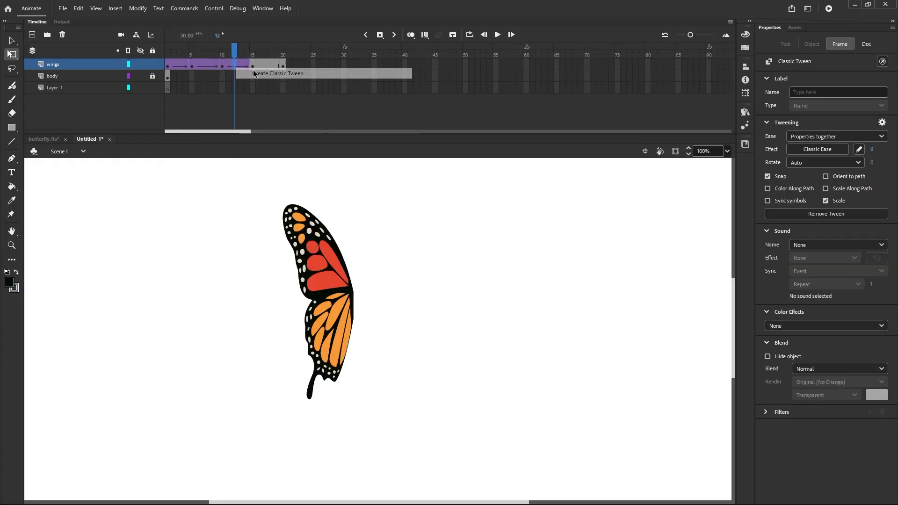
left_click(270, 65)
right_click(269, 66)
left_click(283, 75)
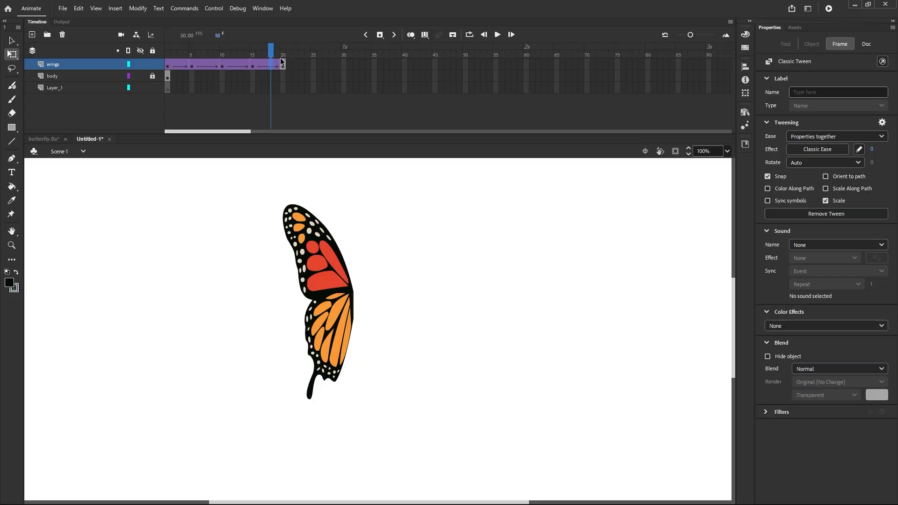
left_click_drag(273, 55, 120, 77)
key("Return")
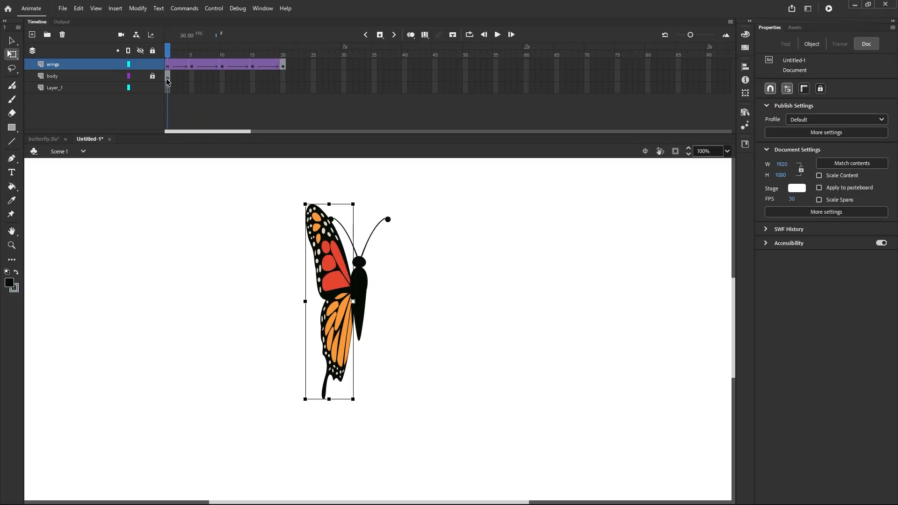
Step: Extend the body layer to frame 20 by inserting frames
left_click(283, 77)
right_click(282, 77)
left_click(304, 134)
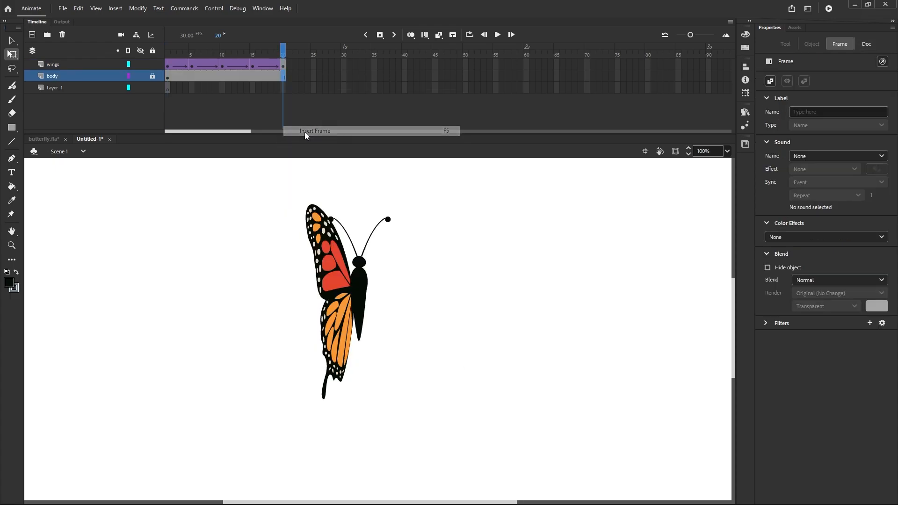
Step: Enable looped playback over frames 1 to 20 and preview the wing-flapping animation
left_click_drag(282, 58, 133, 64)
left_click(345, 44)
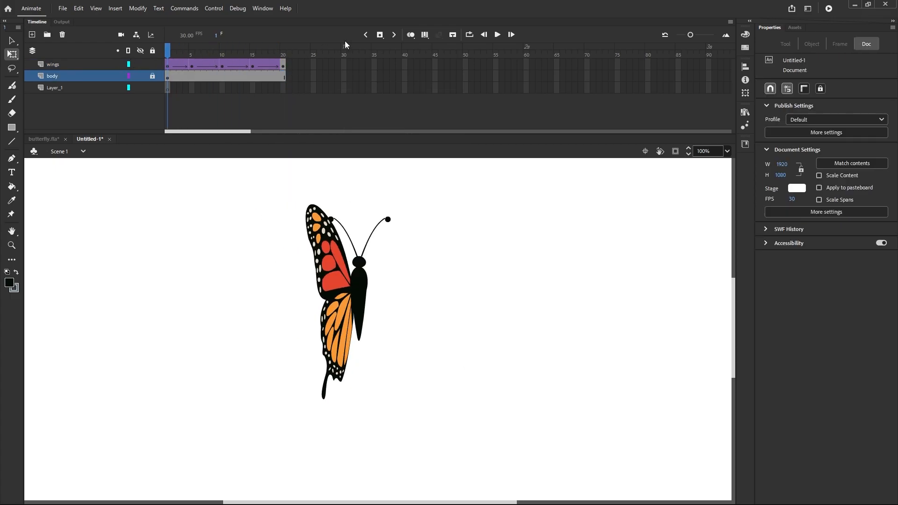
left_click(497, 37)
left_click(469, 36)
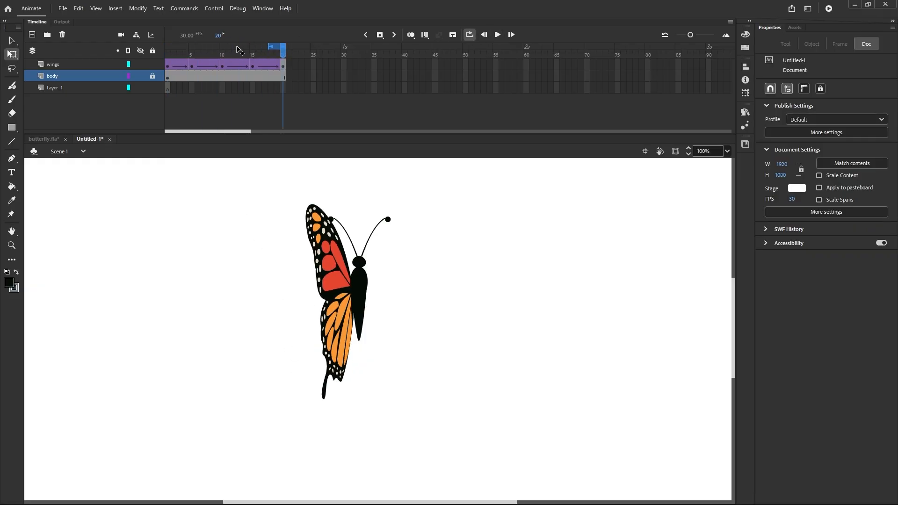
left_click_drag(270, 45, 136, 53)
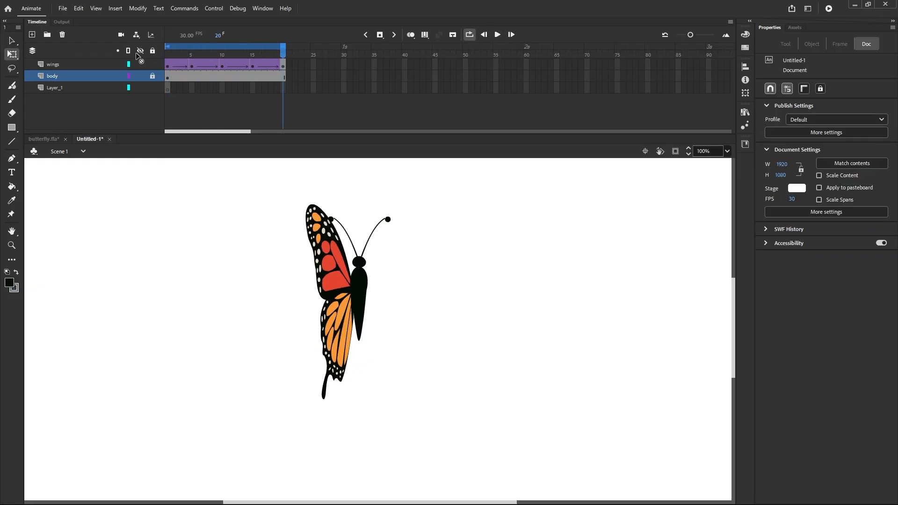
left_click(497, 35)
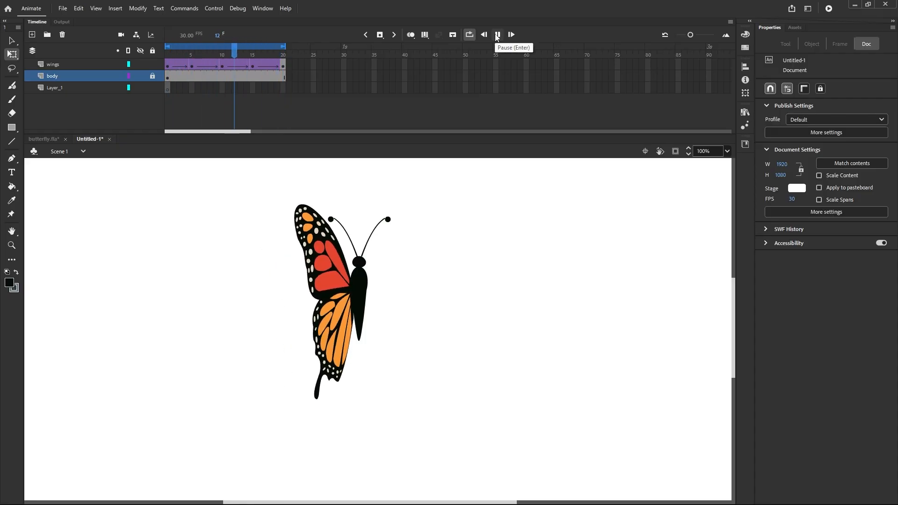
left_click(496, 36)
Step: Label the wings layer's keyframe at frame 1 "down"
left_click(284, 65)
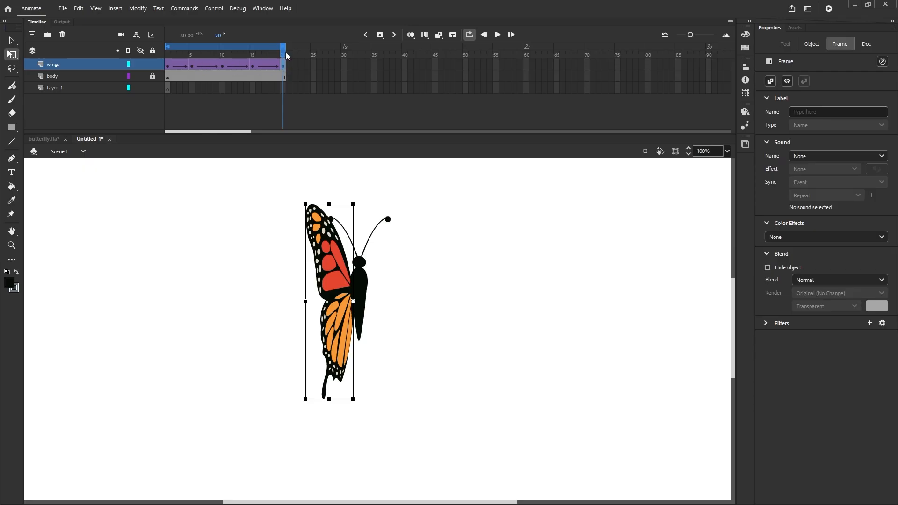
left_click_drag(282, 57, 168, 77)
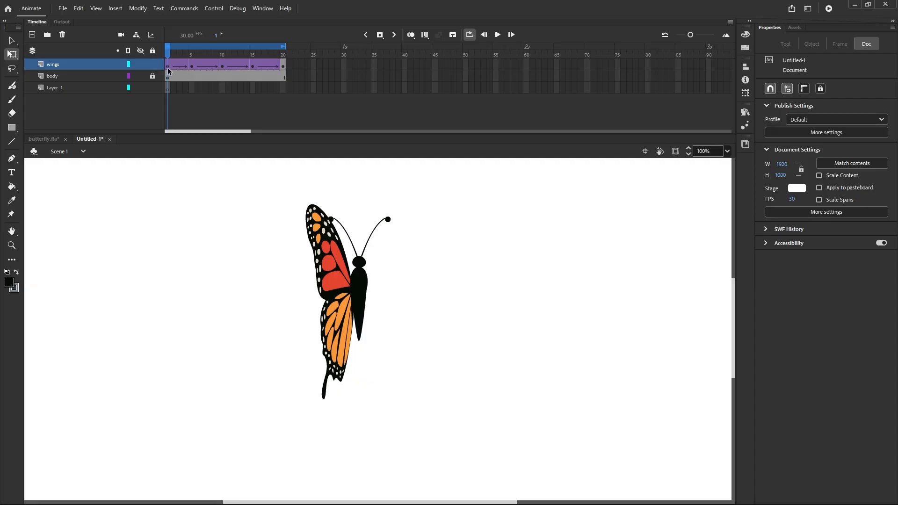
left_click(169, 67)
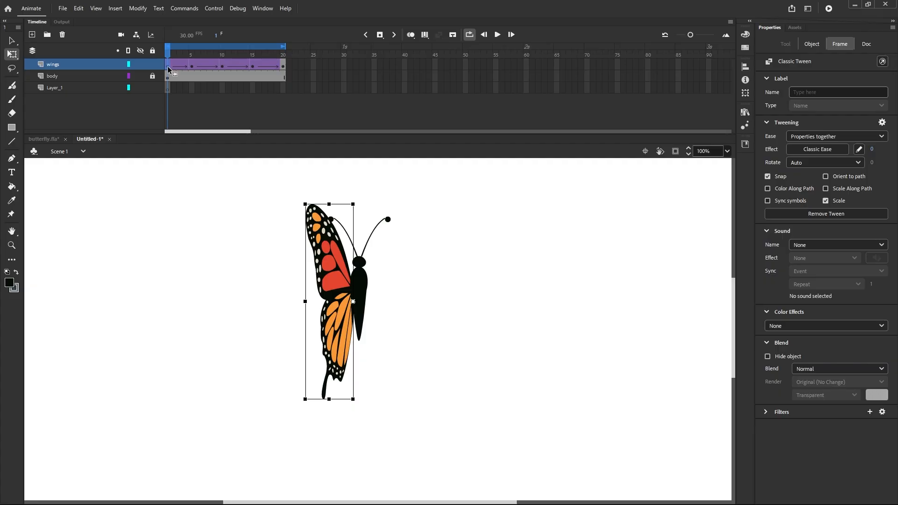
left_click(826, 92)
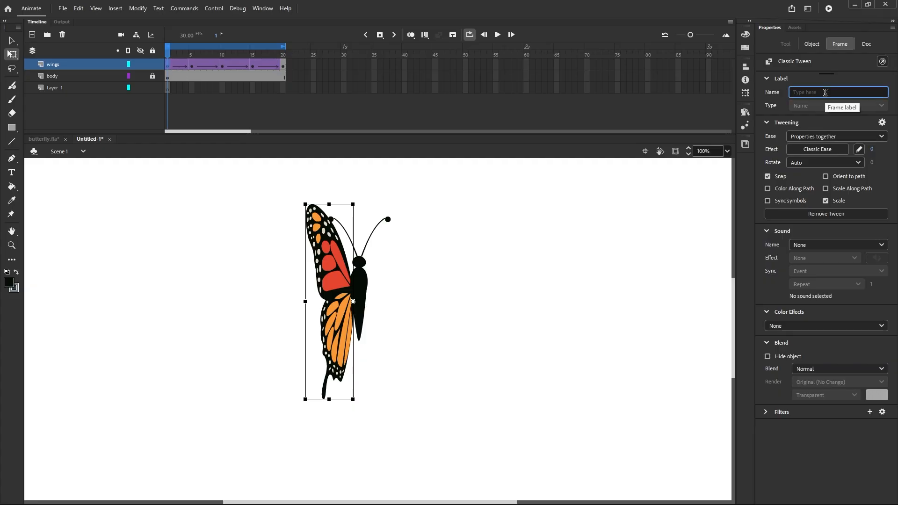
type("down")
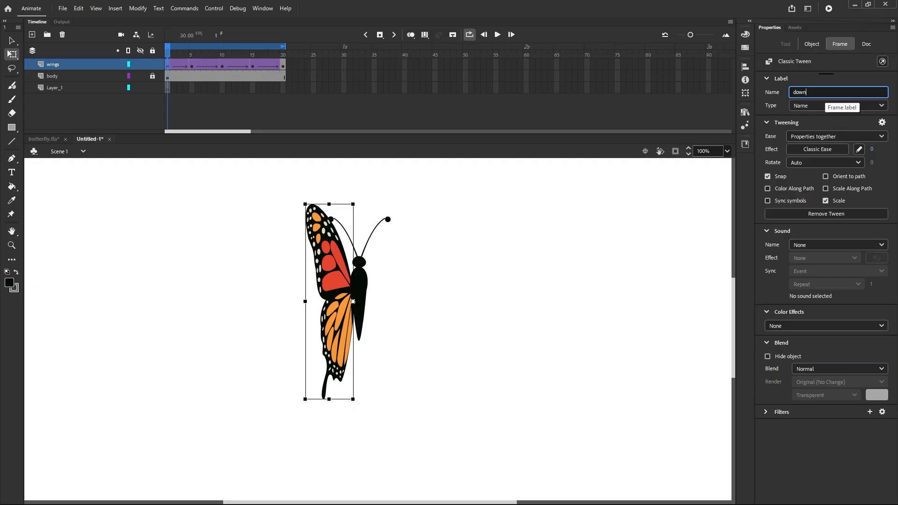
left_click(644, 190)
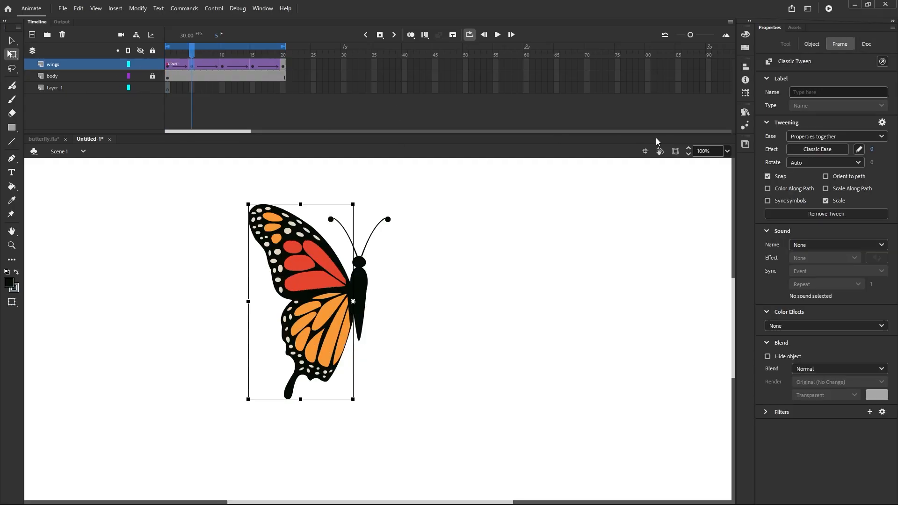
Step: Label the wings layer's keyframe at frame 5 "even" and the one at frame 10 "up"
left_click(802, 92)
type("ev")
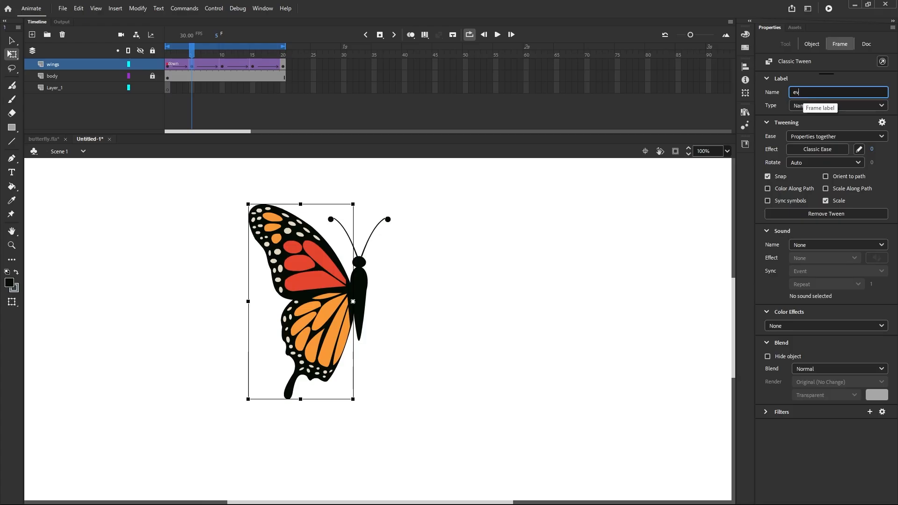
type("en")
left_click(571, 246)
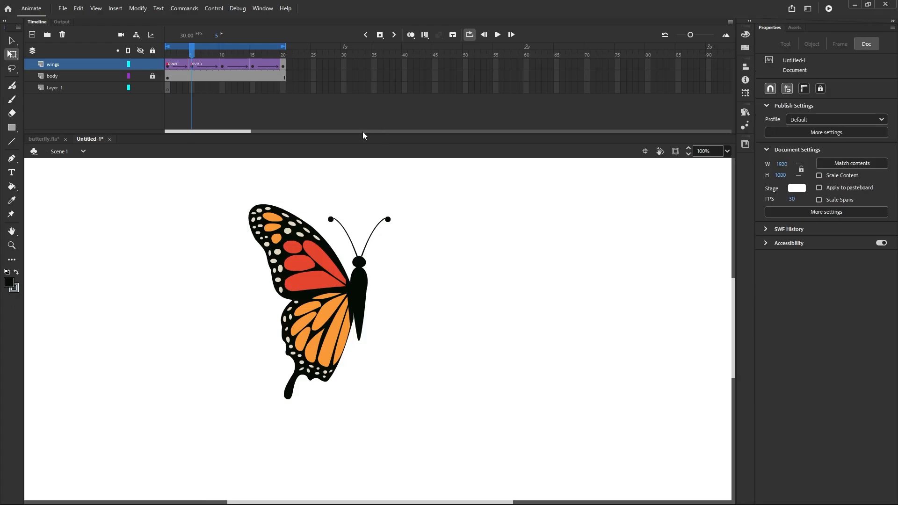
left_click(221, 67)
left_click(816, 92)
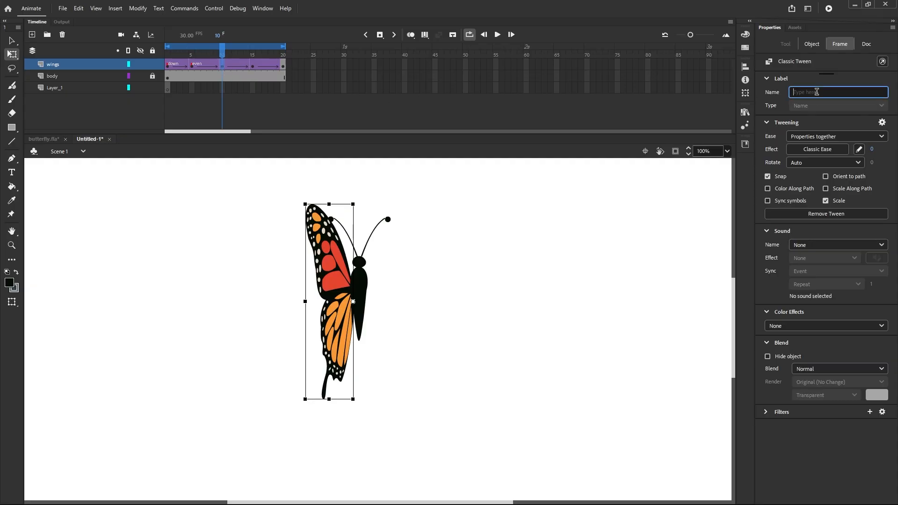
type("up")
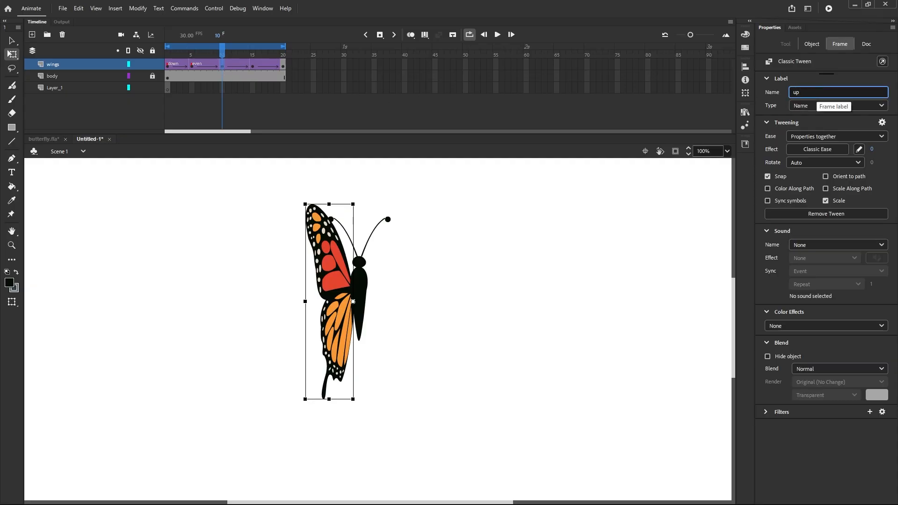
left_click(681, 191)
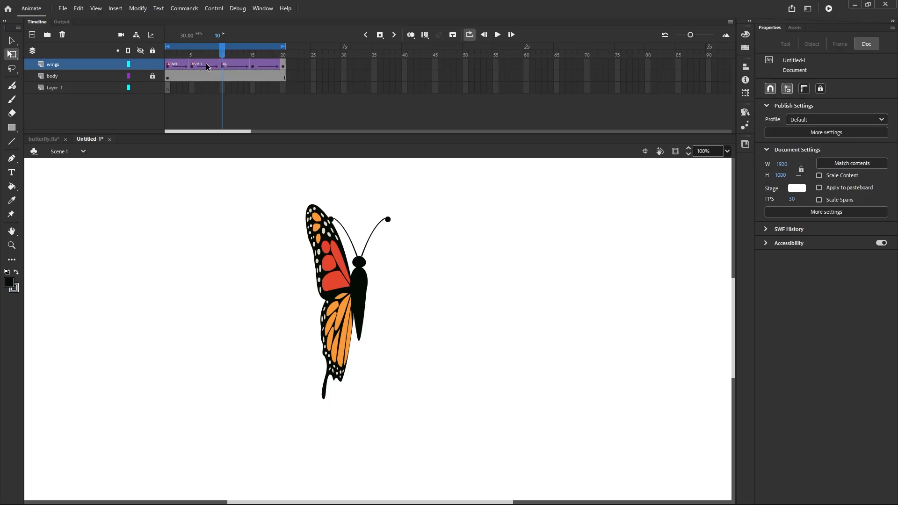
Step: Label the wings layer's keyframe at frame 15 "even" and the one at frame 20 "down"
left_click(253, 67)
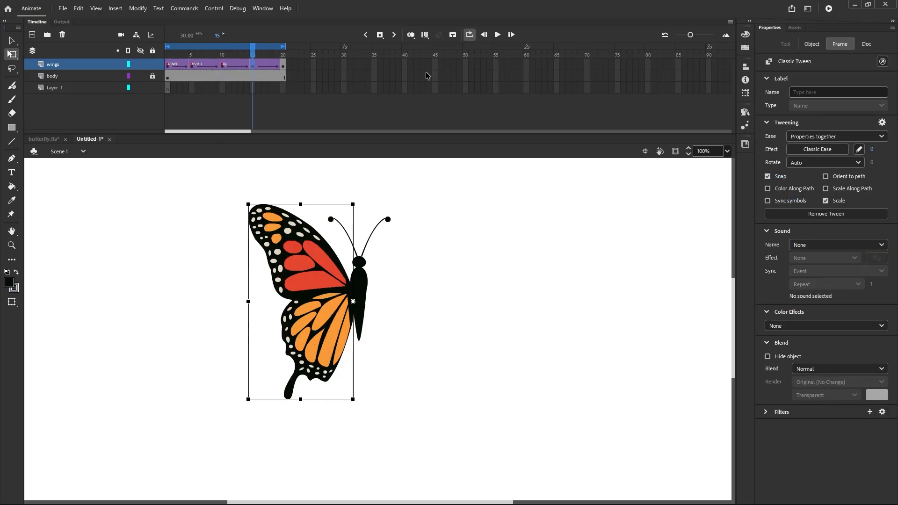
left_click(798, 93)
type("even")
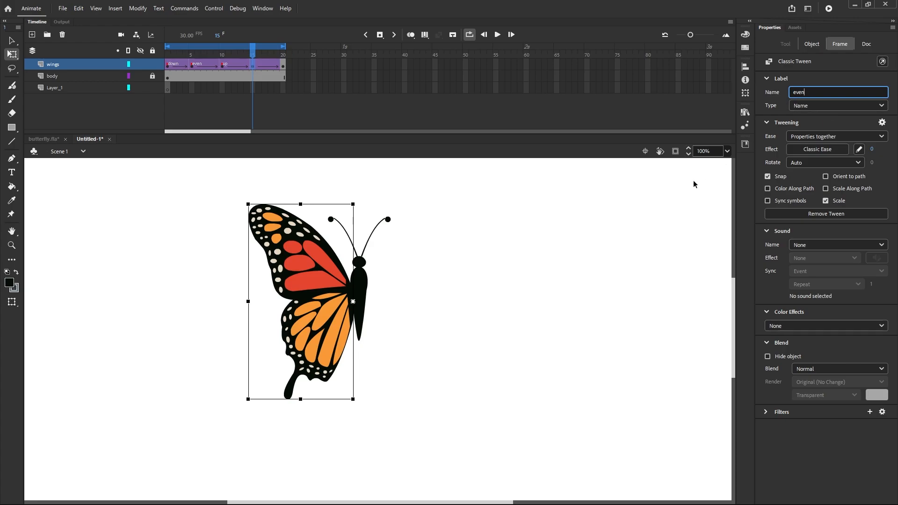
left_click(679, 190)
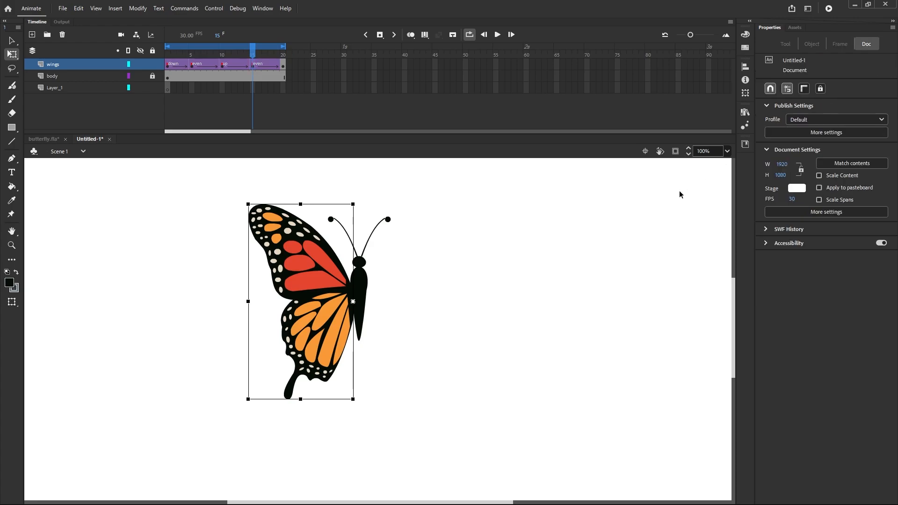
left_click(283, 69)
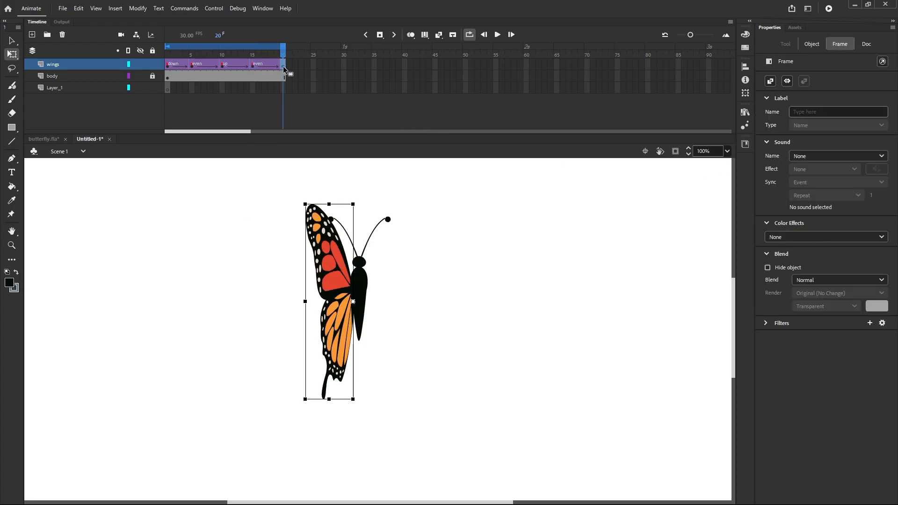
left_click(817, 112)
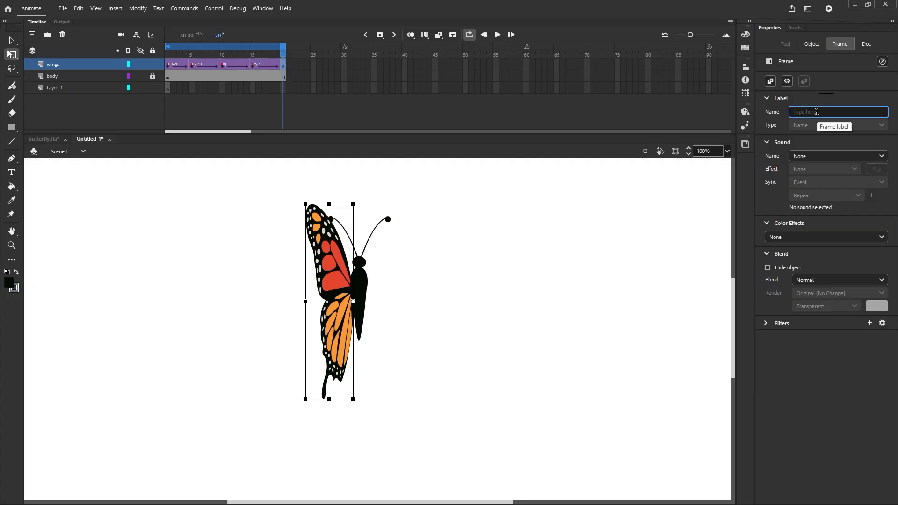
type("down")
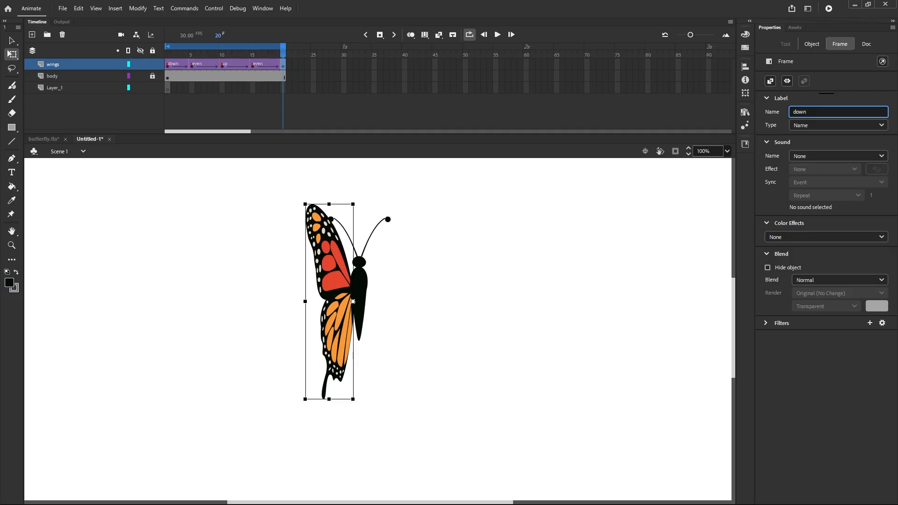
left_click(601, 220)
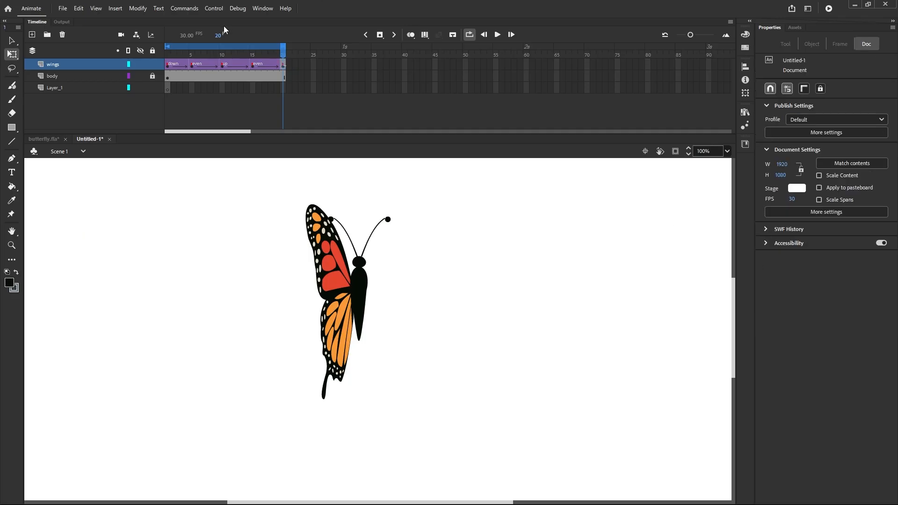
Step: Darken the wing at the frame 1 "down" keyframe with a Brightness color effect of -41%
left_click(167, 66)
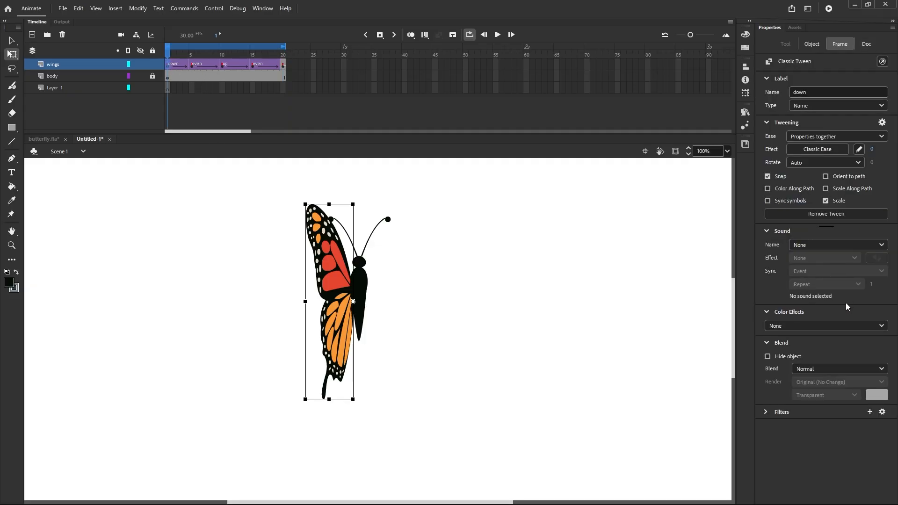
left_click(880, 326)
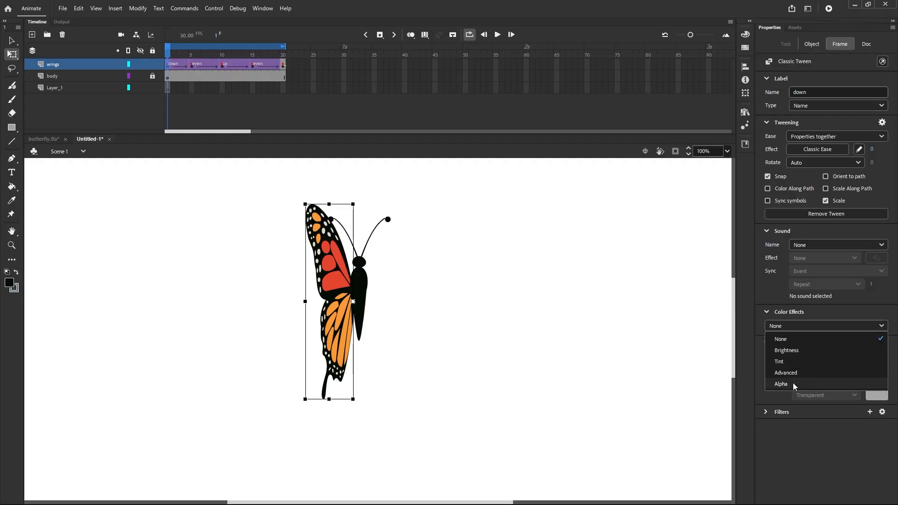
left_click(793, 352)
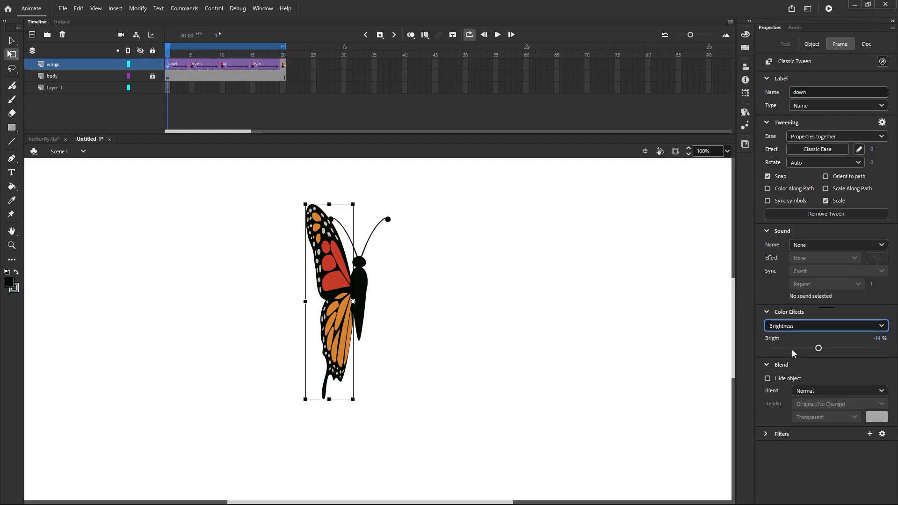
left_click(818, 349)
left_click_drag(819, 349, 804, 349)
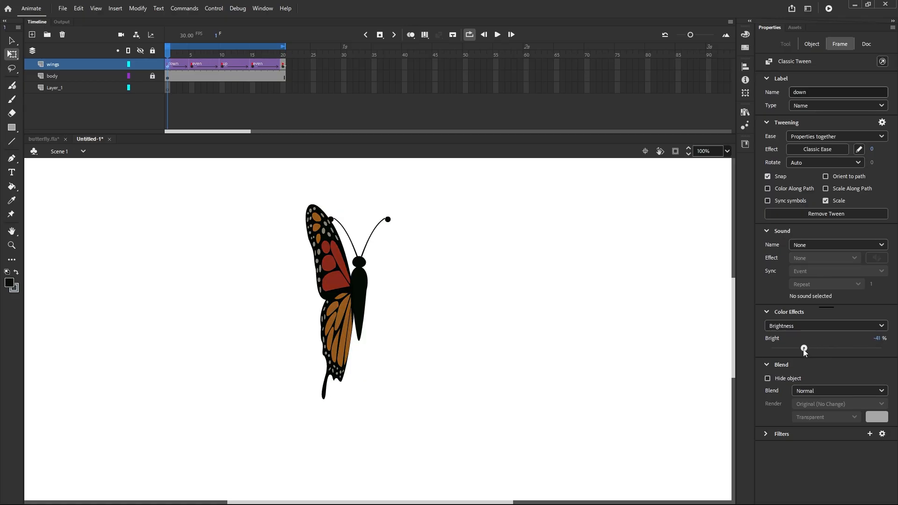
left_click_drag(804, 350, 804, 351)
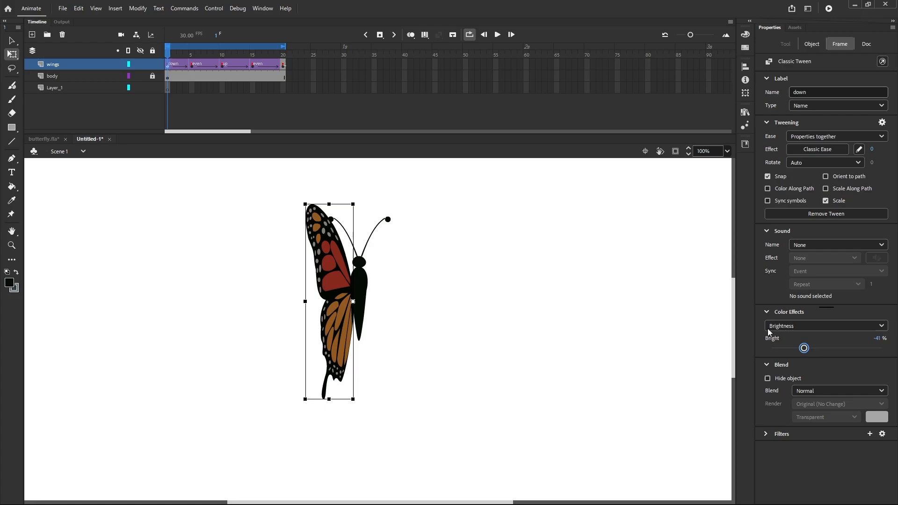
Step: Lighten the wing at the frame 10 "up" keyframe with a Brightness color effect of 20%
left_click(192, 67)
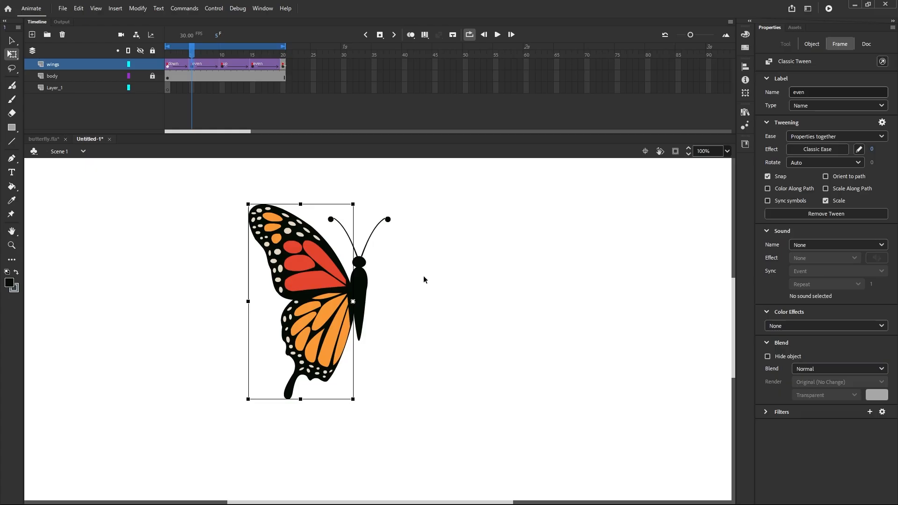
left_click(222, 66)
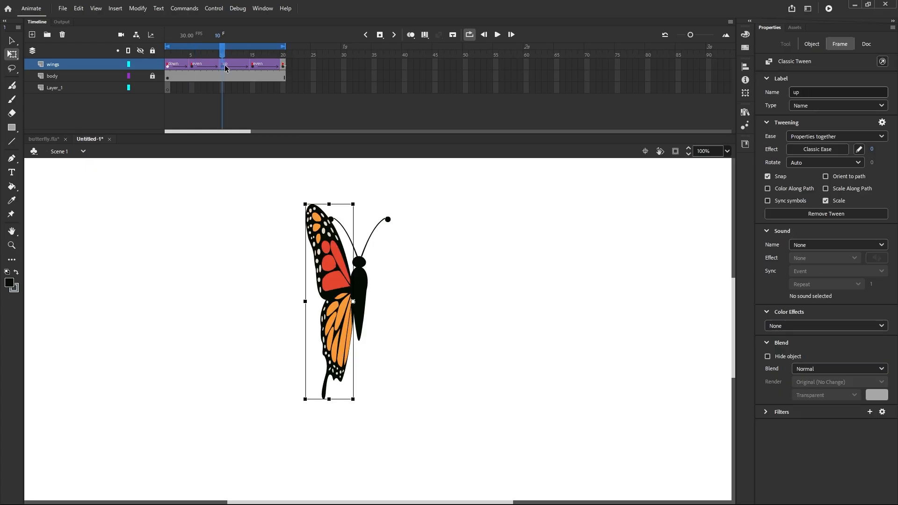
left_click(874, 327)
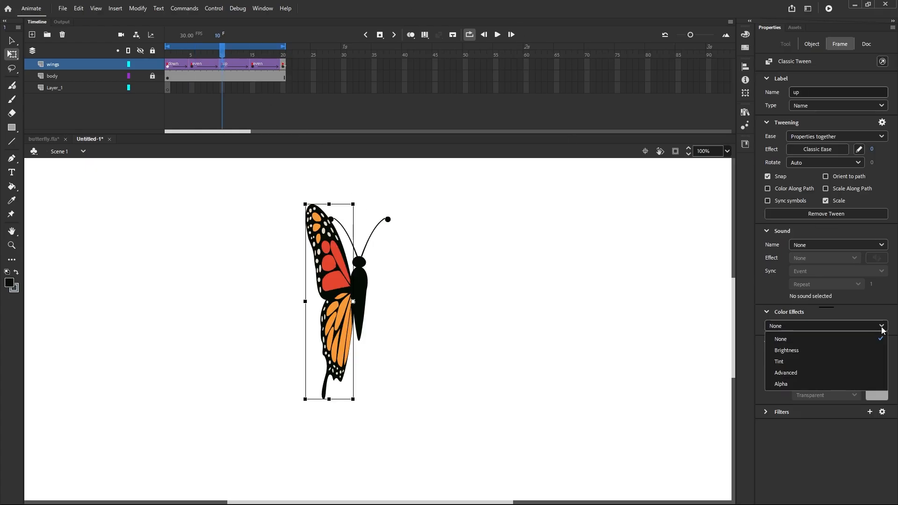
left_click(786, 351)
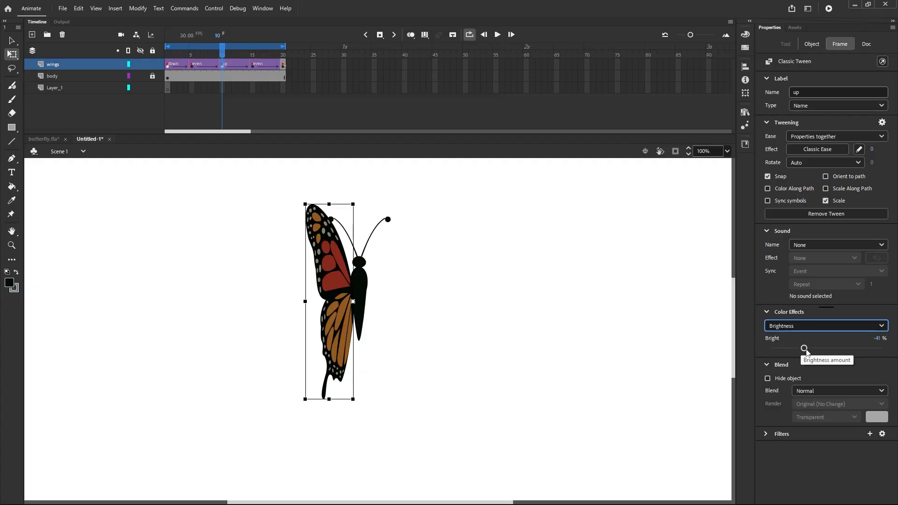
left_click_drag(804, 348, 840, 355)
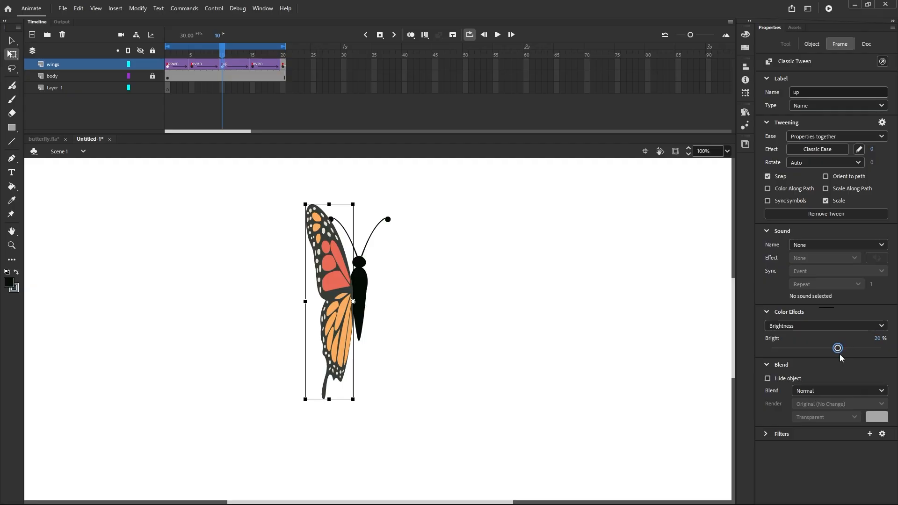
Step: Copy the wings layer's "even" keyframe at frame 5 and paste it onto the "even" keyframe at frame 15
left_click(251, 67)
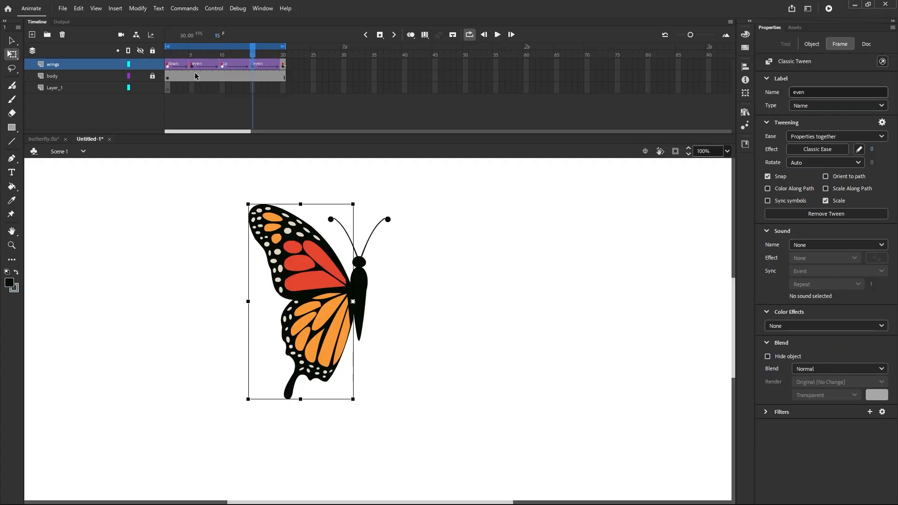
right_click(191, 66)
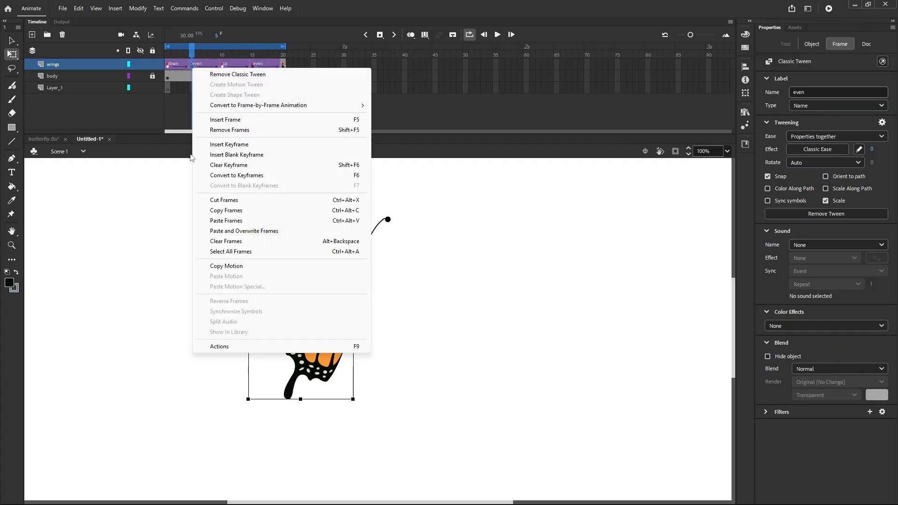
left_click(217, 211)
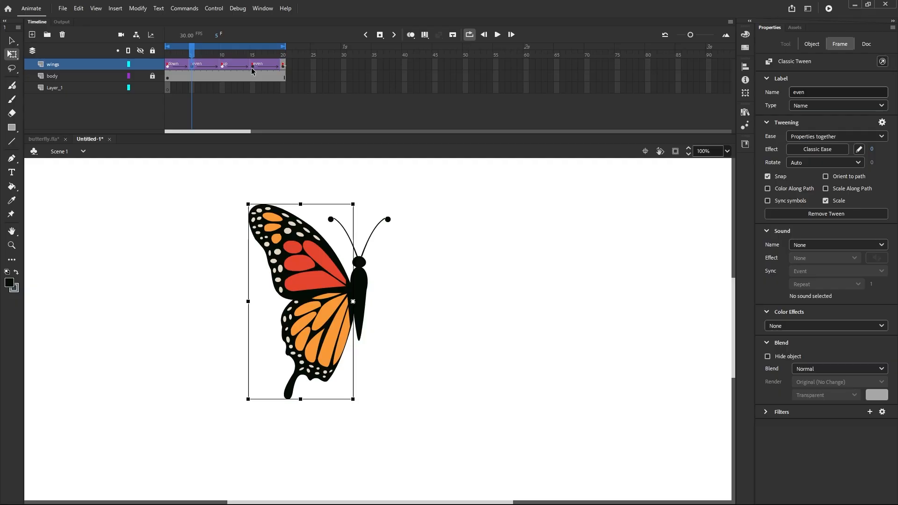
left_click(252, 66)
right_click(253, 65)
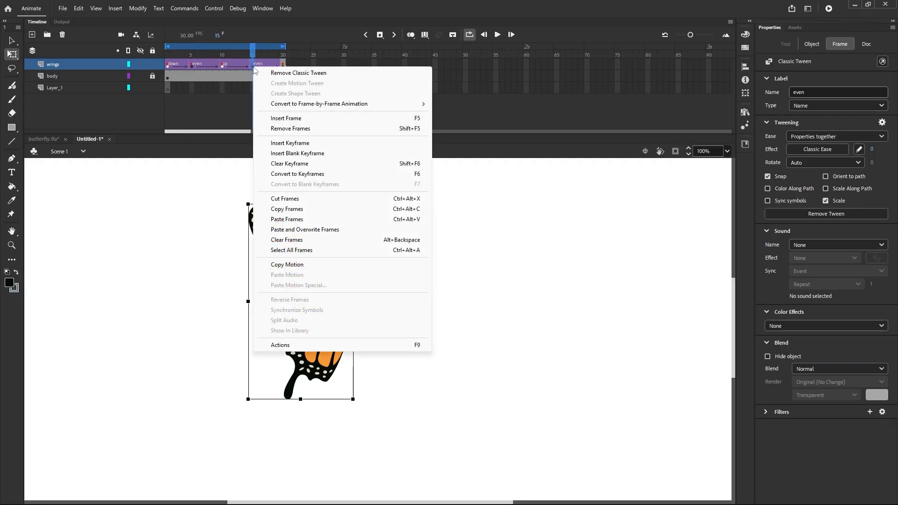
left_click(274, 220)
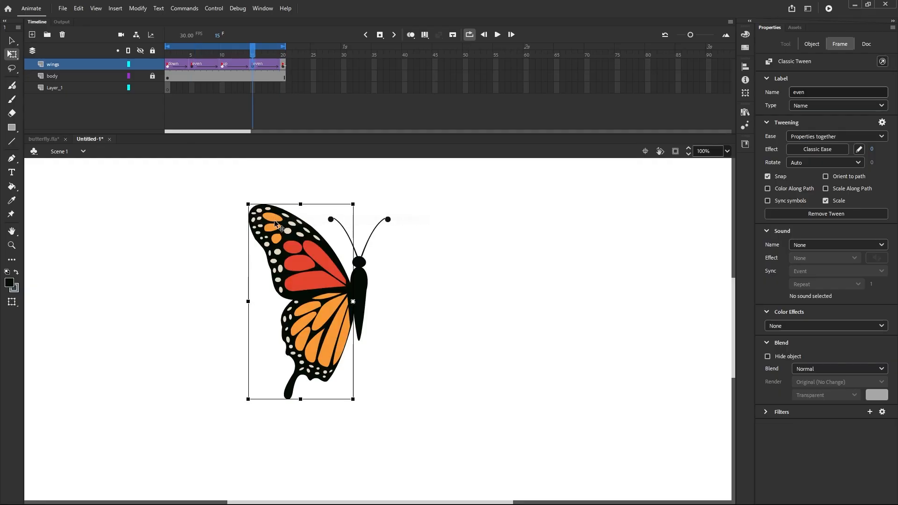
Step: Copy the wings layer's darkened "down" keyframe from frame 1 onto frame 20, and play the flapping loop
left_click(283, 66)
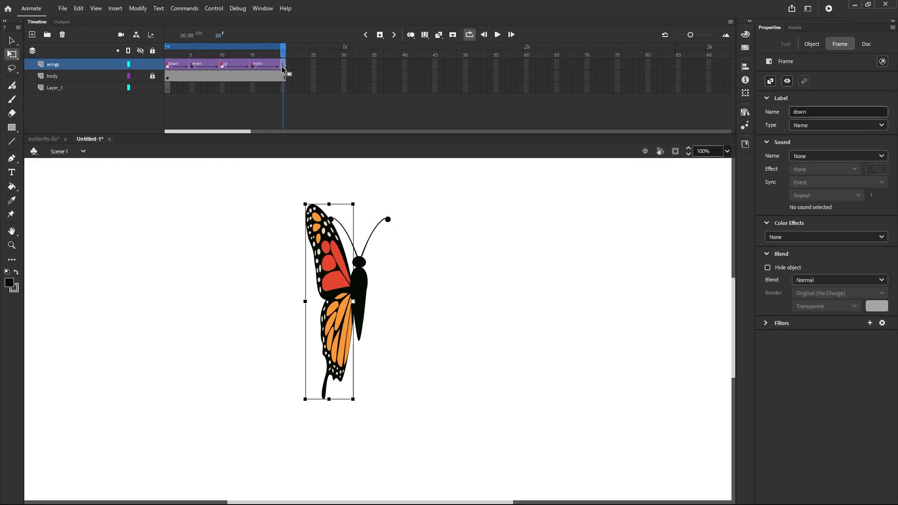
right_click(167, 66)
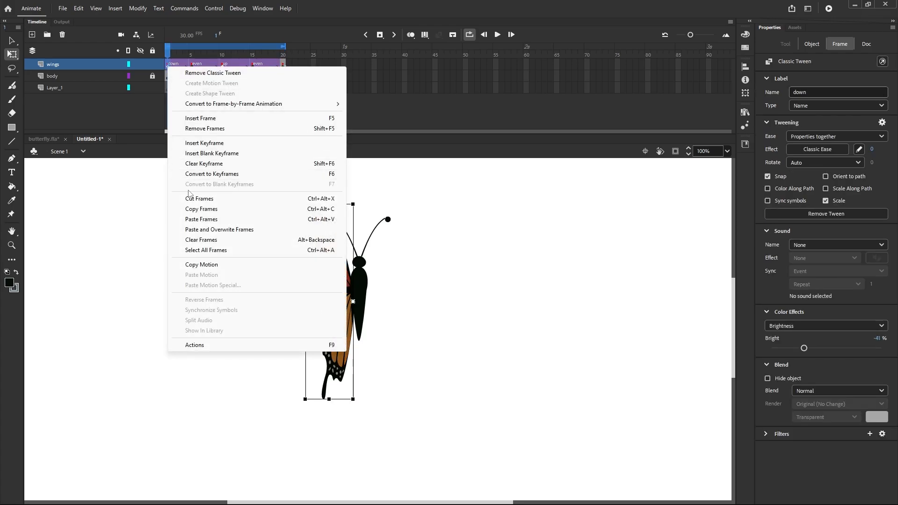
left_click(192, 210)
left_click(284, 65)
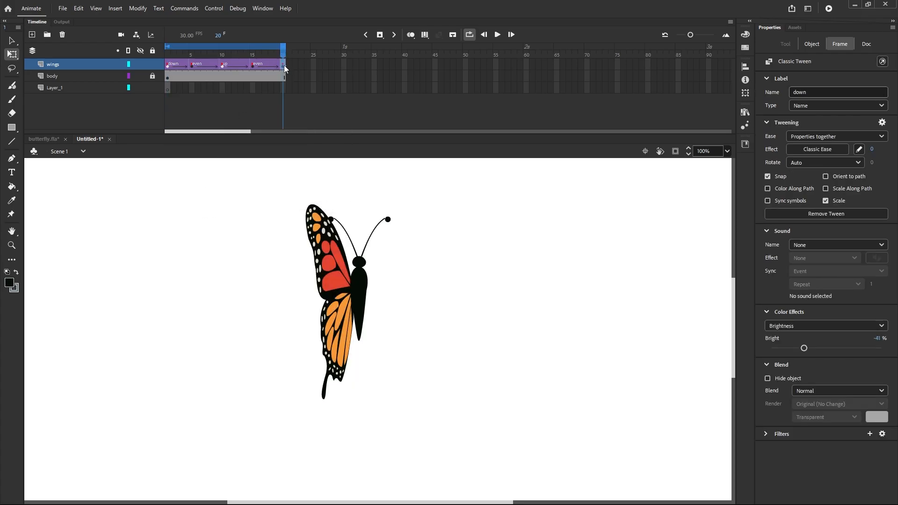
right_click(285, 66)
left_click(303, 218)
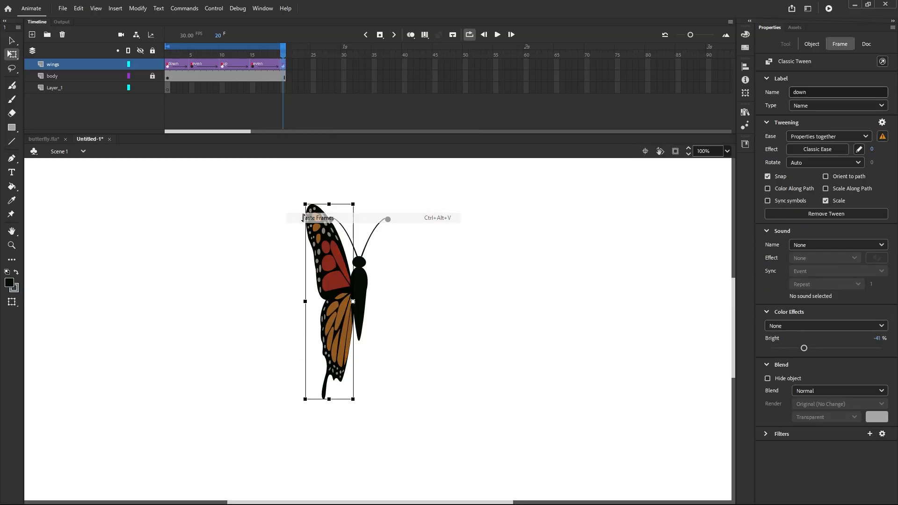
left_click(499, 35)
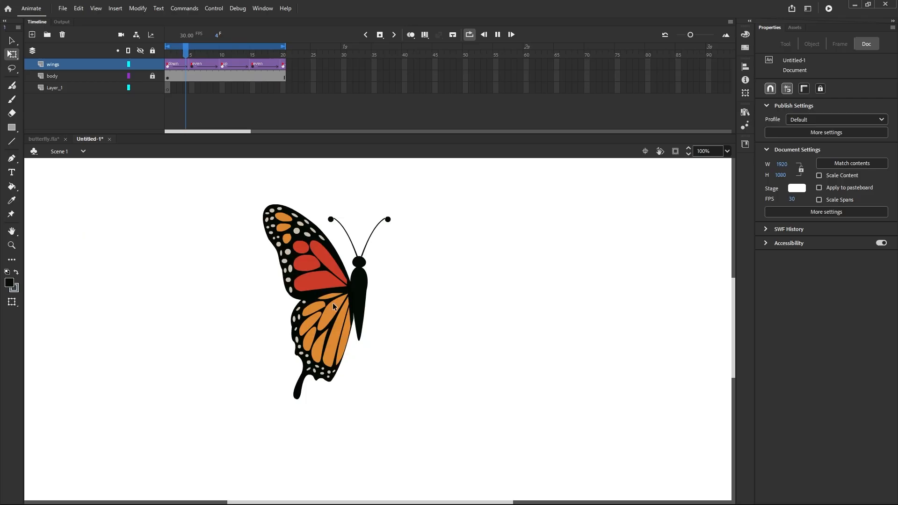
left_click(498, 35)
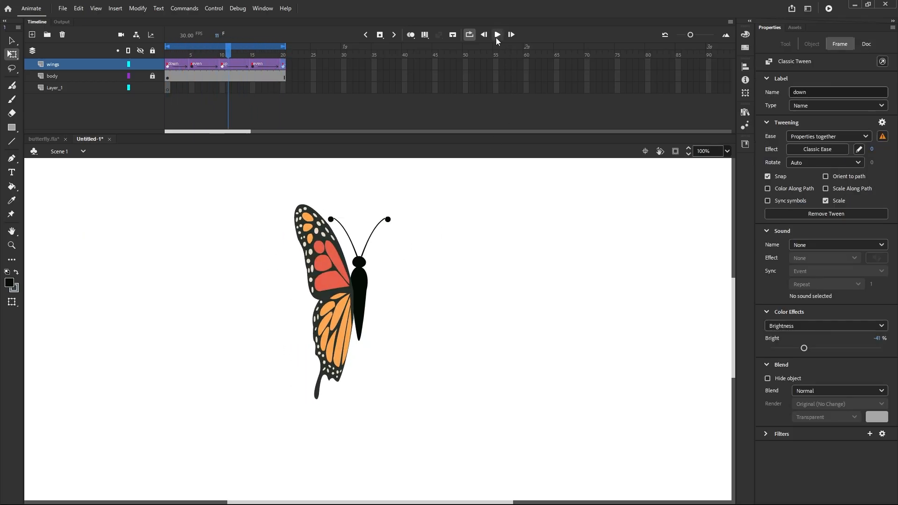
Step: Narrow the wing at frame 1 to about 75.6 px wide, and copy that "down" keyframe onto frame 20
left_click(167, 66)
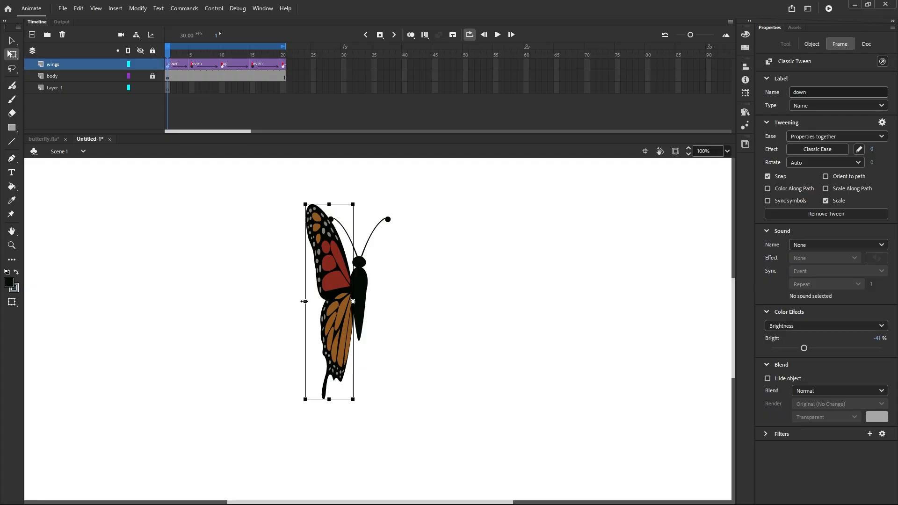
left_click_drag(304, 301, 317, 302)
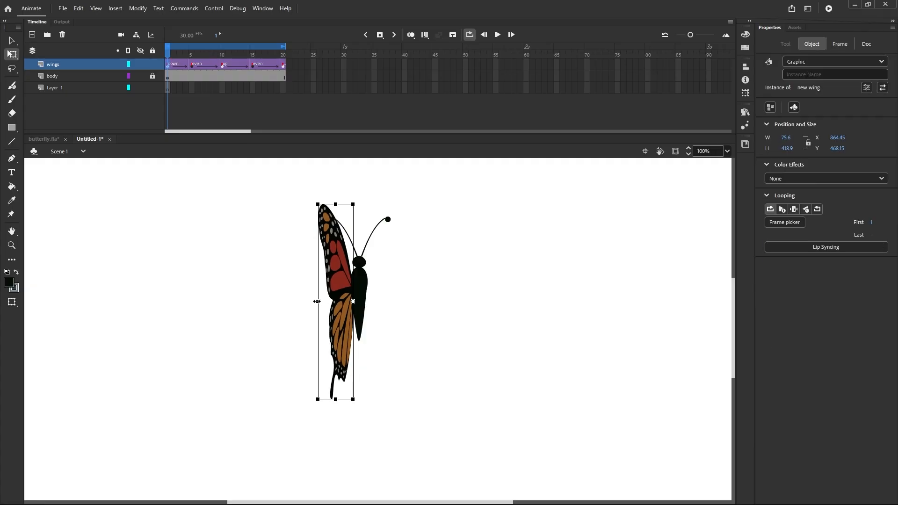
right_click(167, 66)
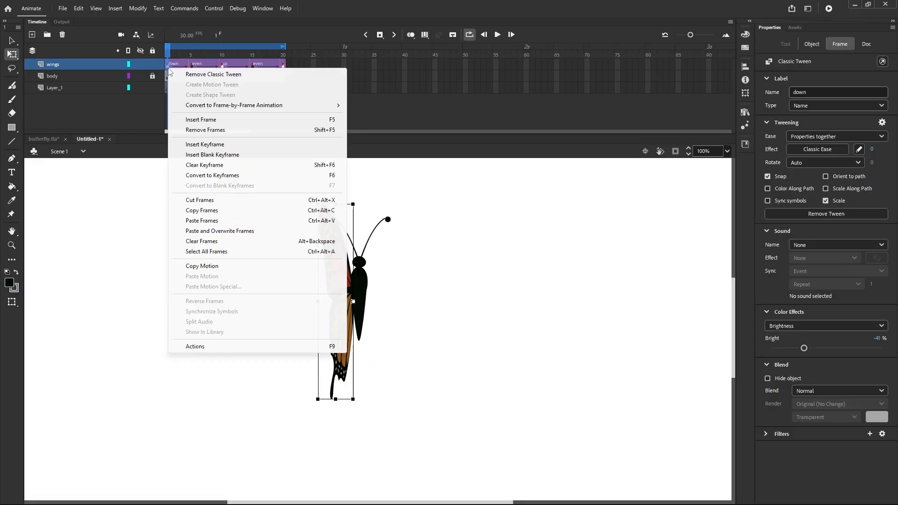
left_click(184, 211)
left_click(285, 66)
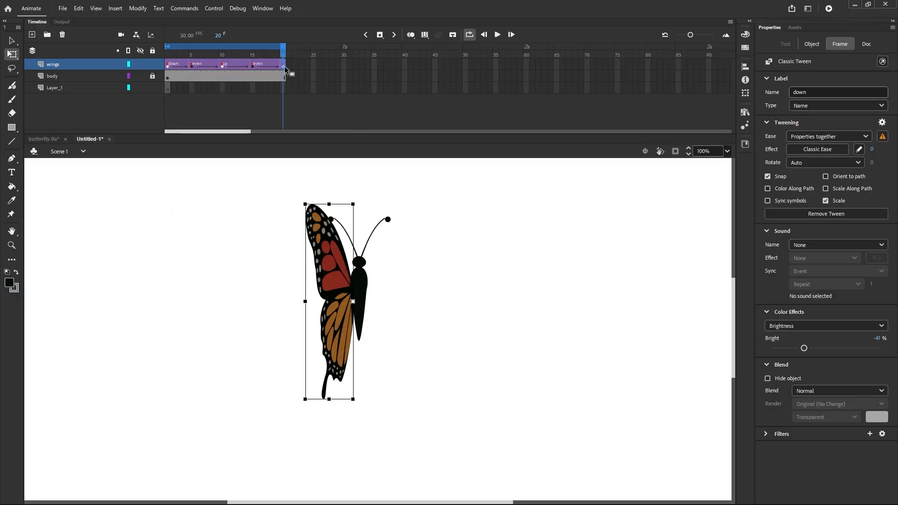
right_click(285, 67)
left_click(319, 219)
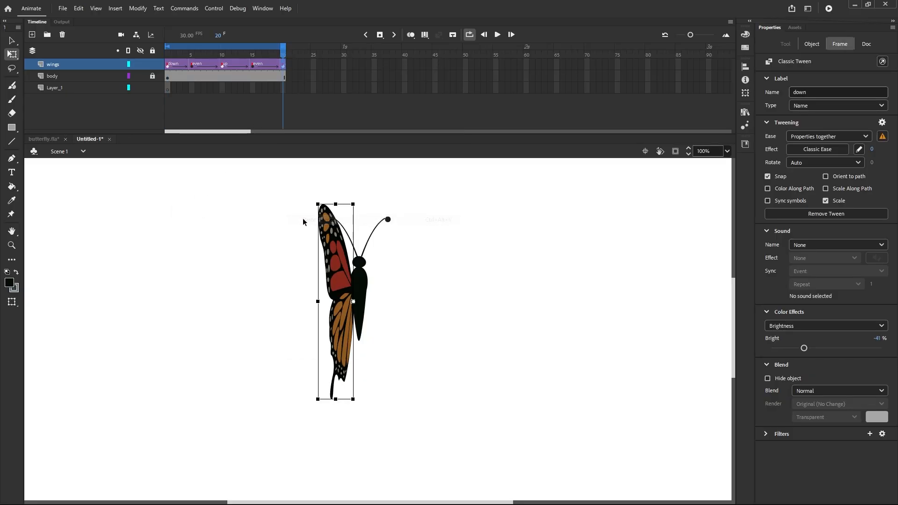
Step: Play the wing flap and examine the pose at each keyframe on frames 1, 5, 10, 15 and 20
left_click(497, 35)
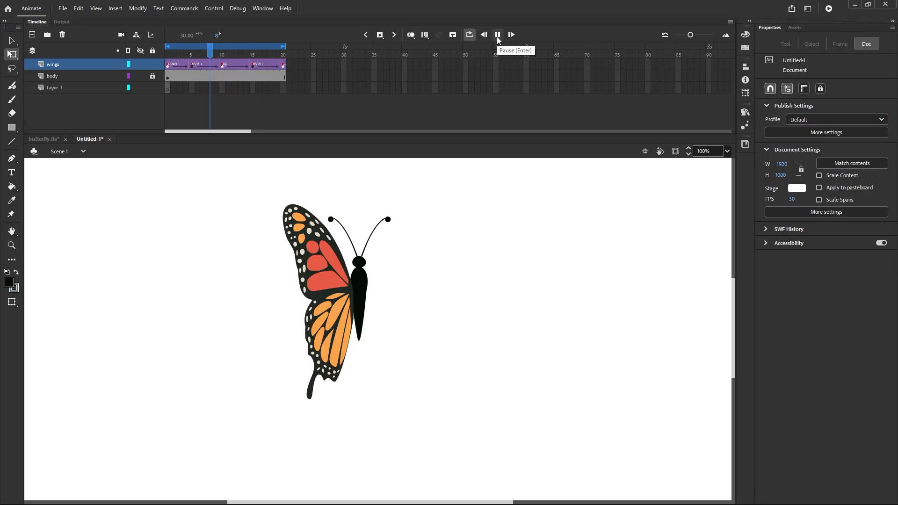
left_click(497, 35)
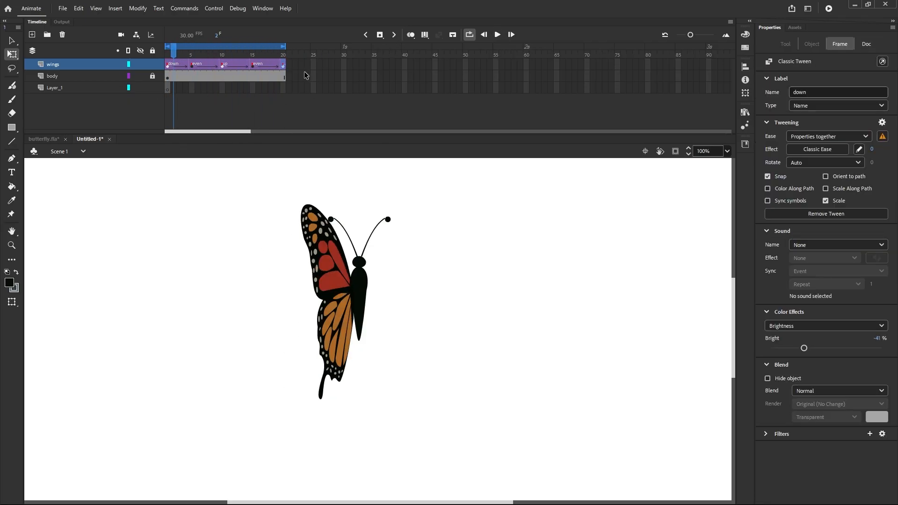
left_click(282, 65)
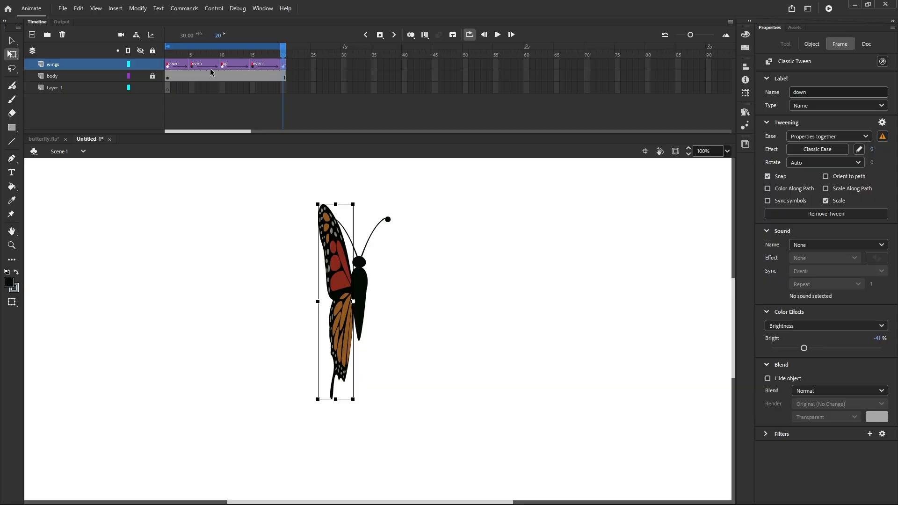
left_click(167, 67)
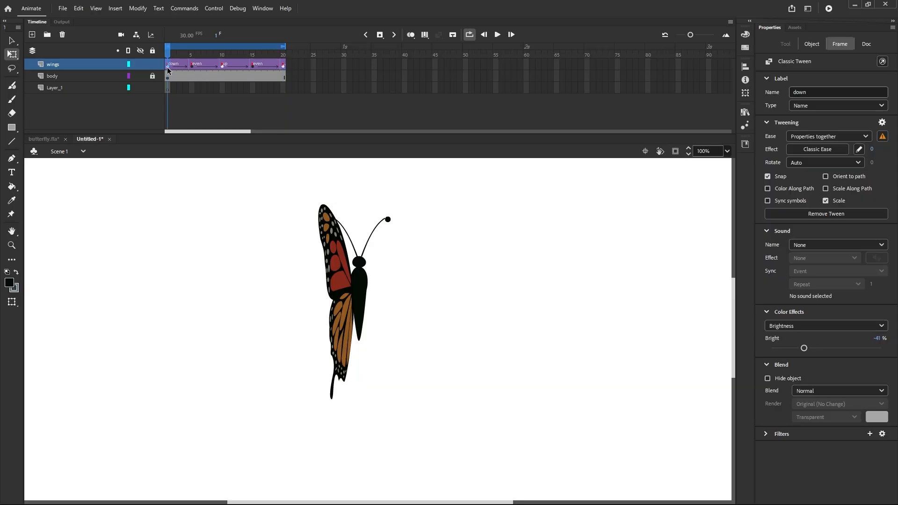
left_click(192, 67)
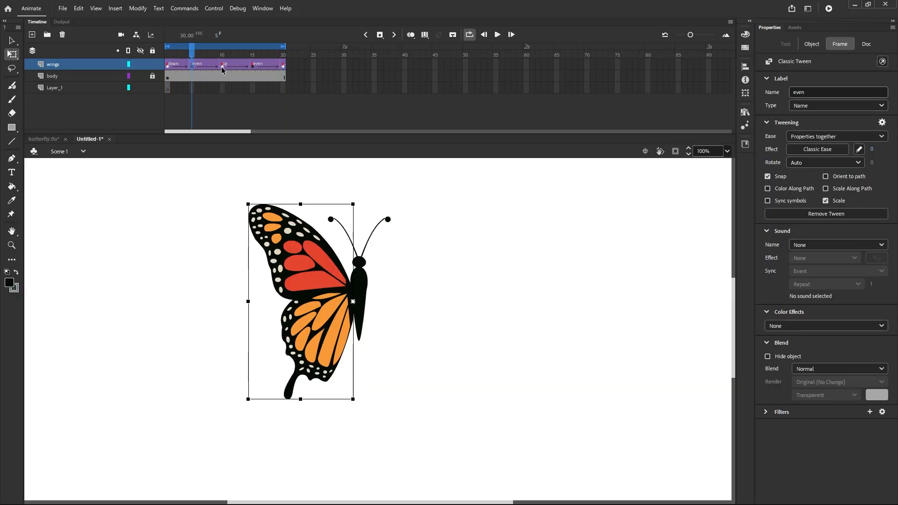
left_click(220, 66)
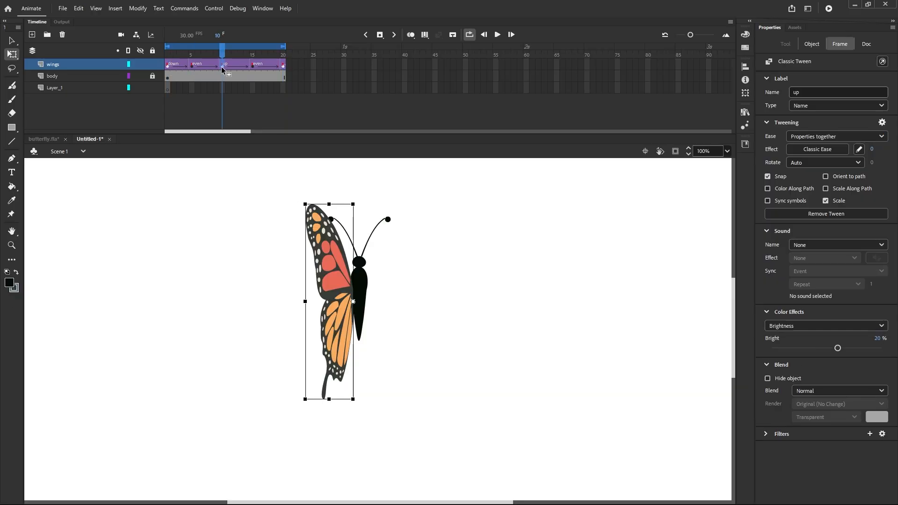
left_click(251, 66)
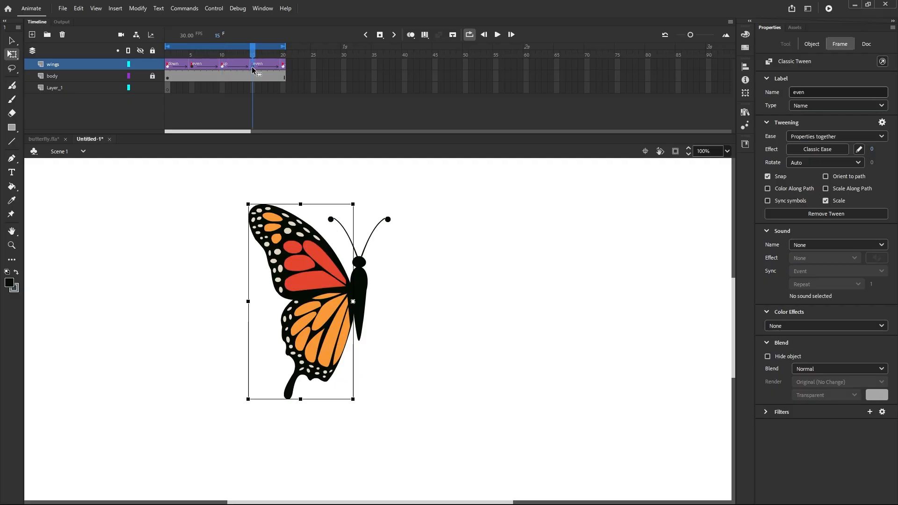
left_click(284, 67)
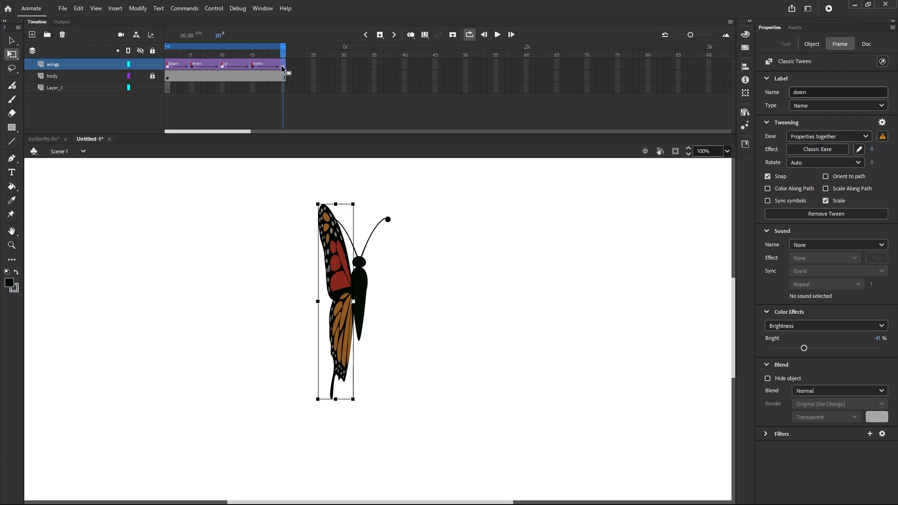
Step: Compare the wing poses at frames 1 and 20, and inspect the tweened frames between the "up" and final "down" keyframes
left_click(168, 66)
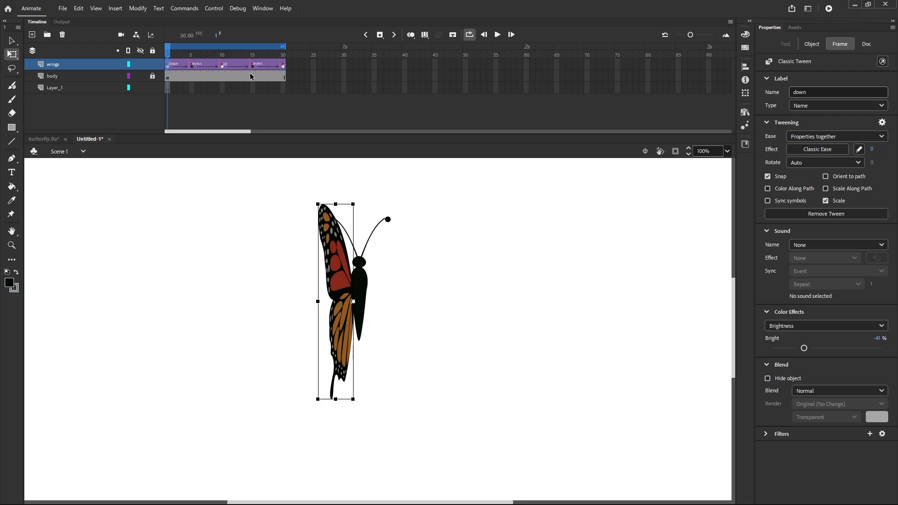
left_click(283, 65)
left_click(172, 68)
left_click(283, 66)
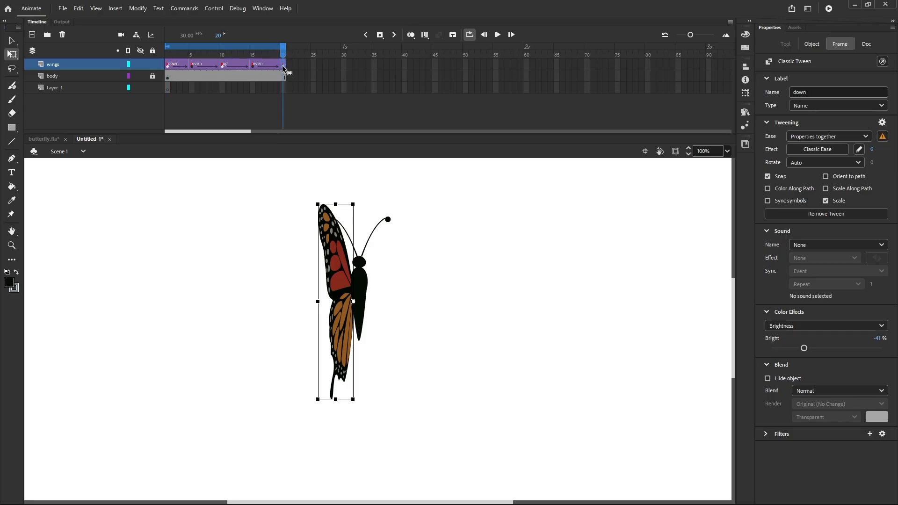
left_click(274, 69)
left_click(259, 66)
left_click(246, 65)
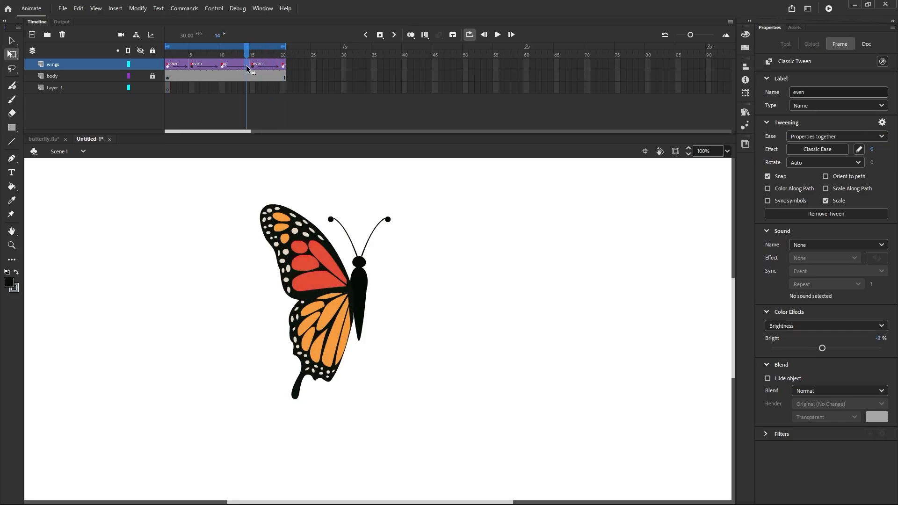
left_click(237, 68)
left_click(229, 66)
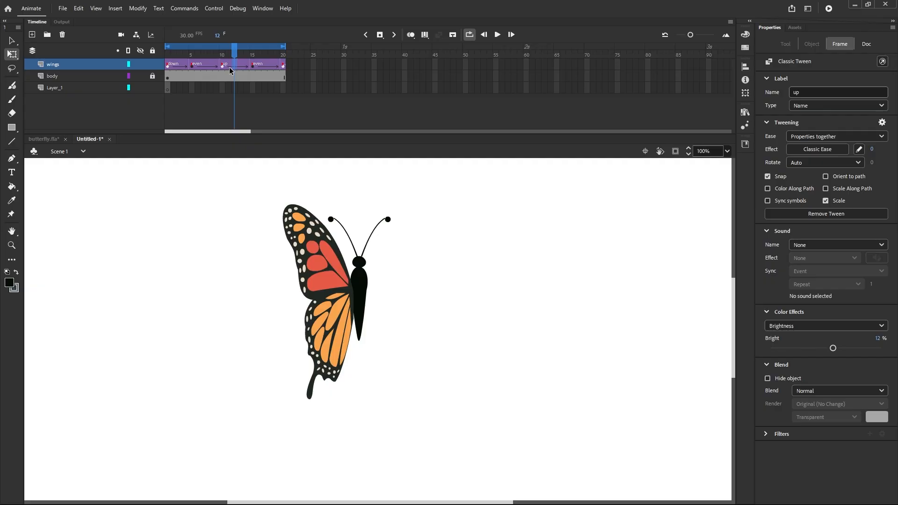
left_click(282, 68)
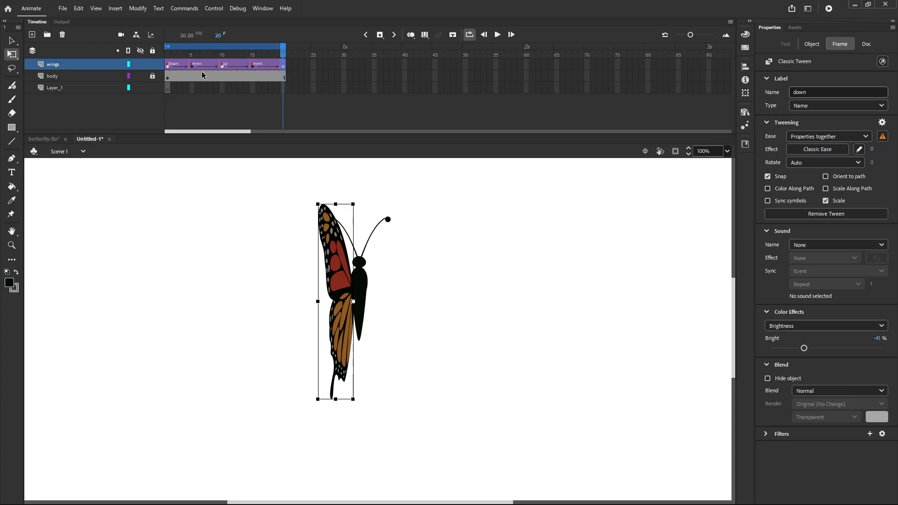
Step: Convert the wings layer's tweens across frames 1 to 20 to frame-by-frame animation with Keyframe each frame, and play the result
left_click(169, 64)
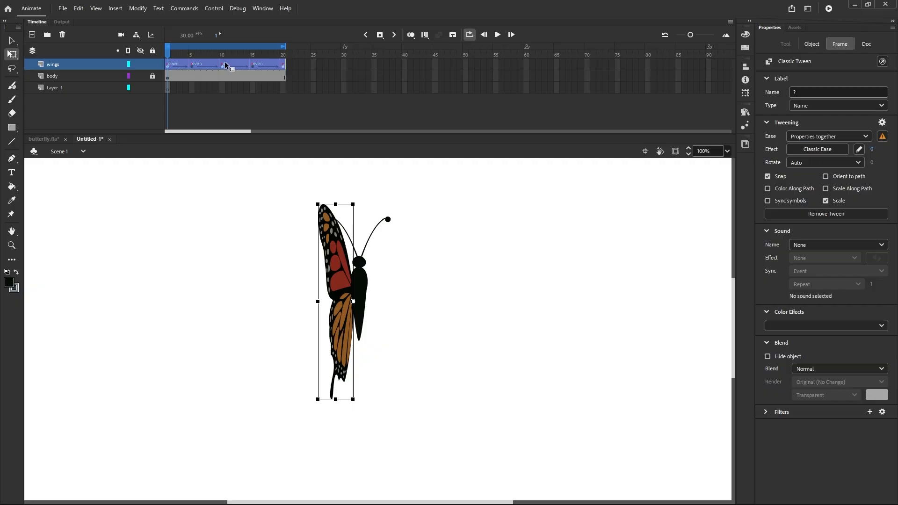
right_click(237, 65)
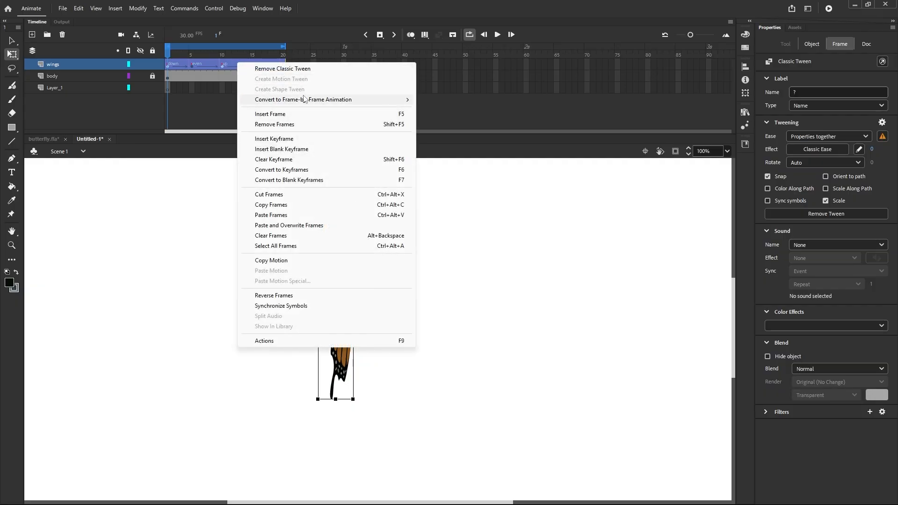
mouse_move(326, 104)
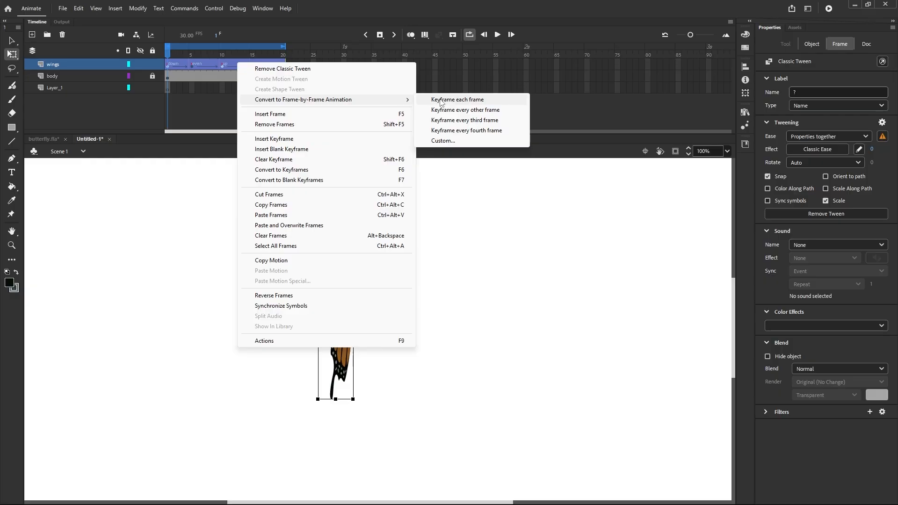
left_click(436, 101)
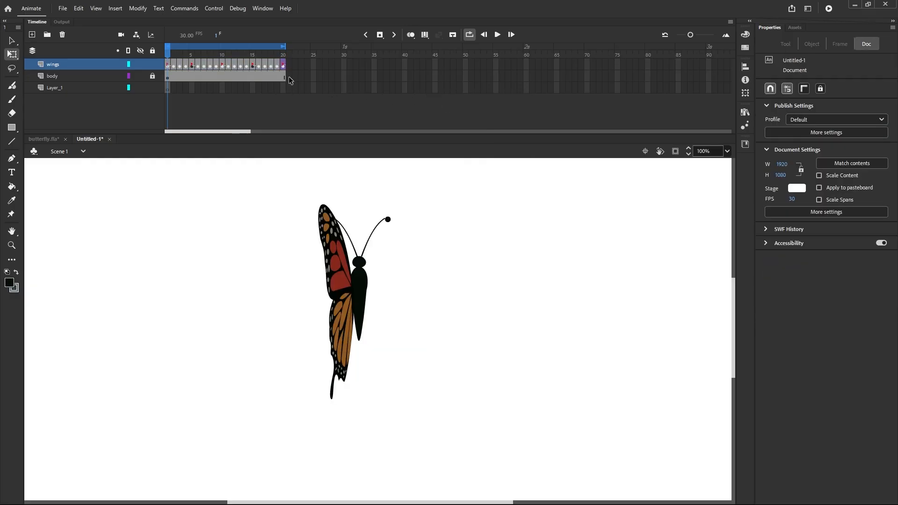
left_click(499, 35)
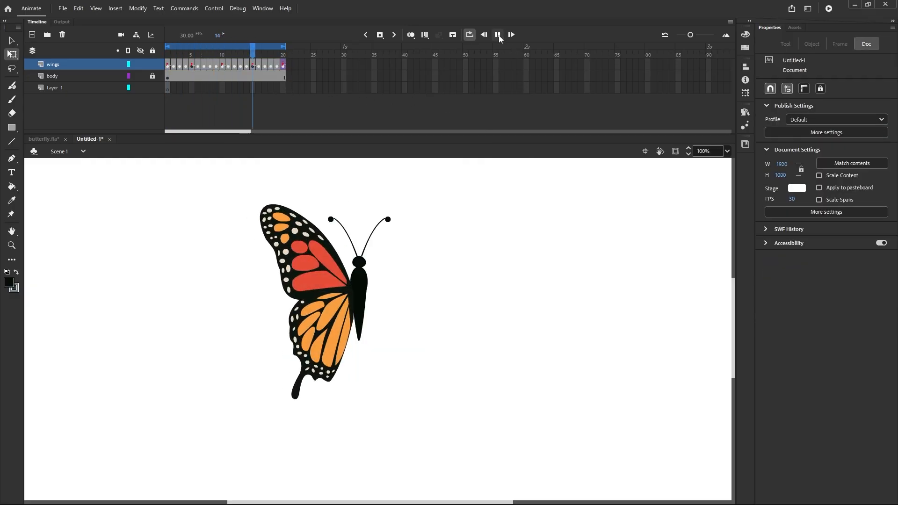
left_click(498, 35)
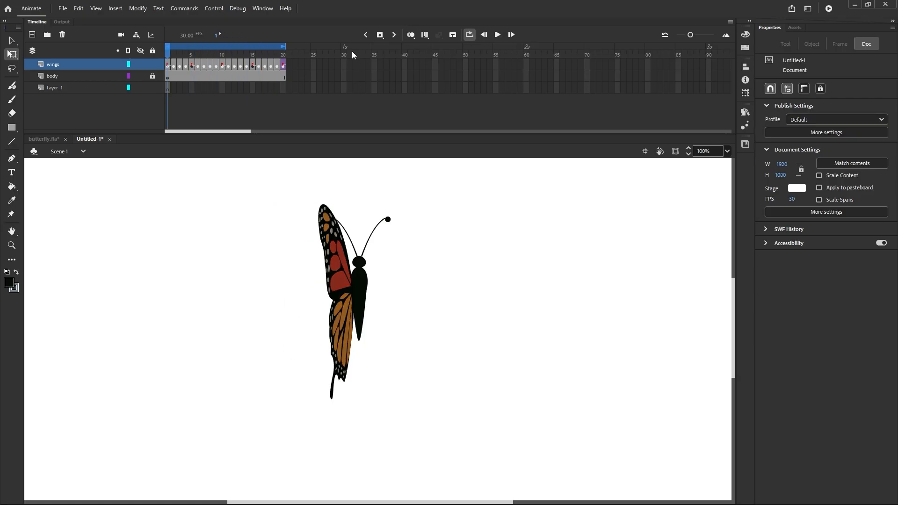
Step: Remove frame 20 from both the wings and body layers so the flap ends at frame 19
left_click(276, 67)
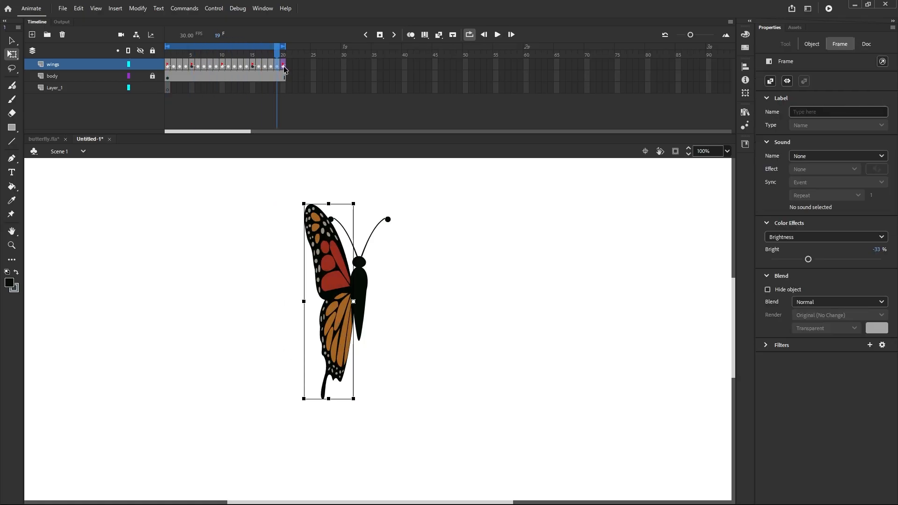
left_click(284, 67)
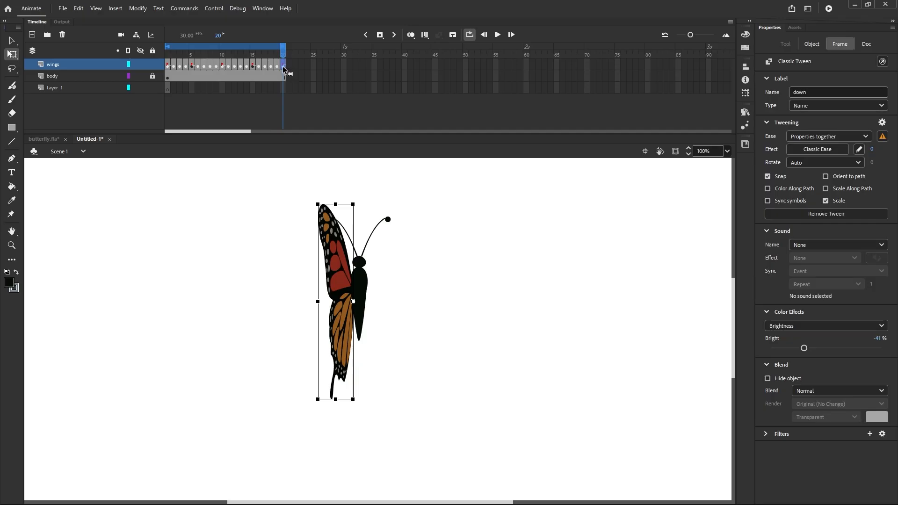
right_click(283, 66)
left_click(307, 130)
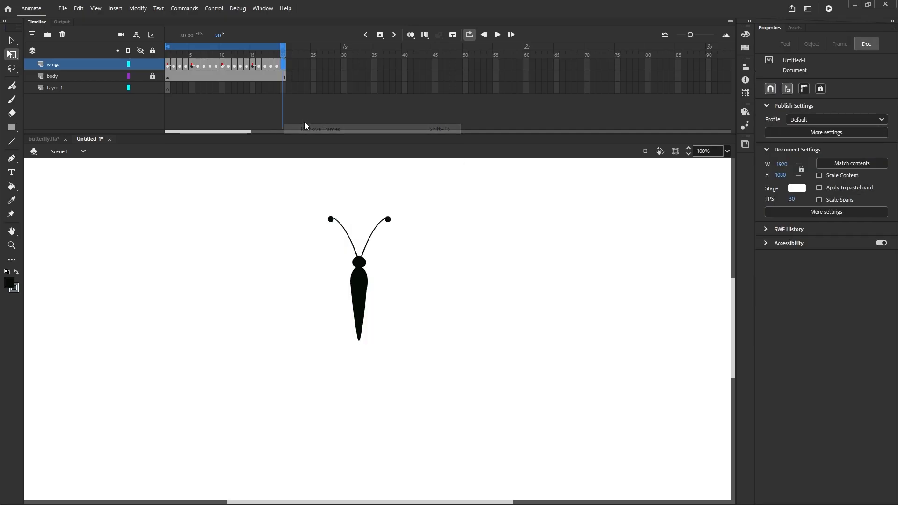
right_click(283, 78)
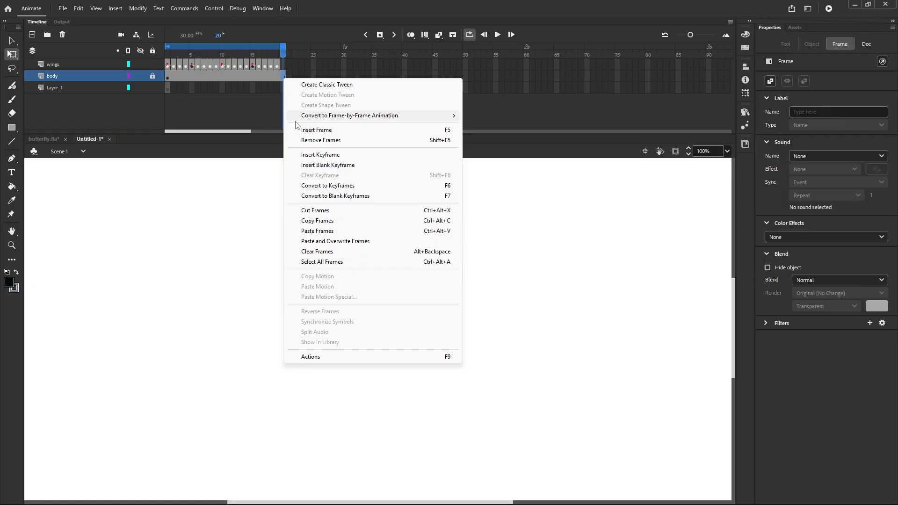
left_click(308, 140)
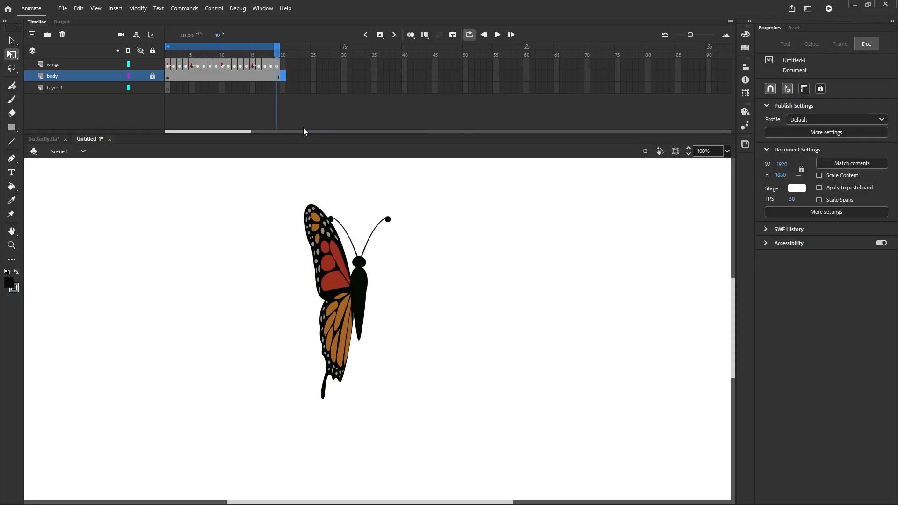
Step: Play the shortened 19-frame wing flap in a loop and stop it
left_click(277, 66)
left_click(497, 34)
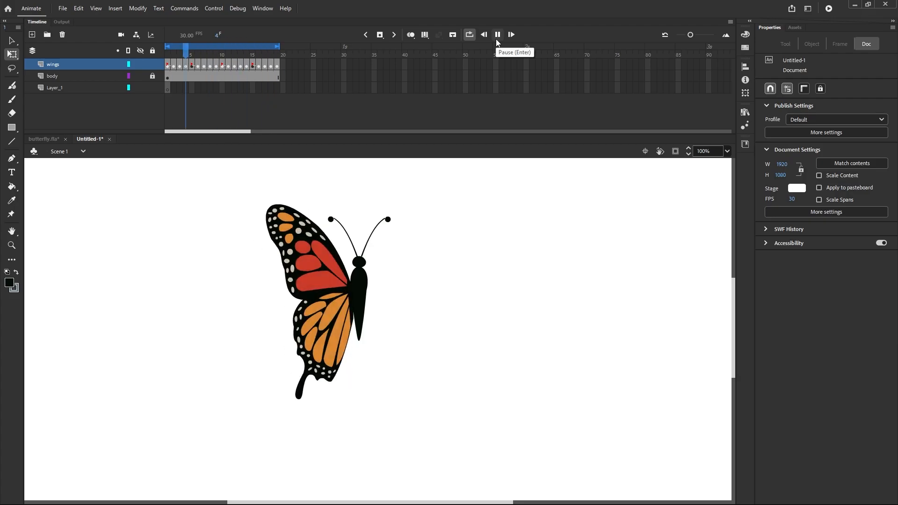
left_click(497, 35)
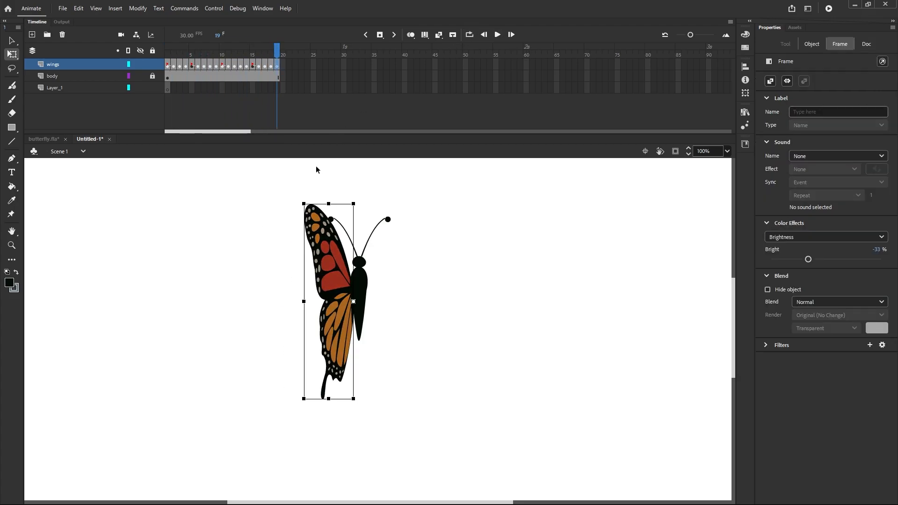
Step: Save the document as "new butterfly" in the animate cc files folder
key("ctrl+s")
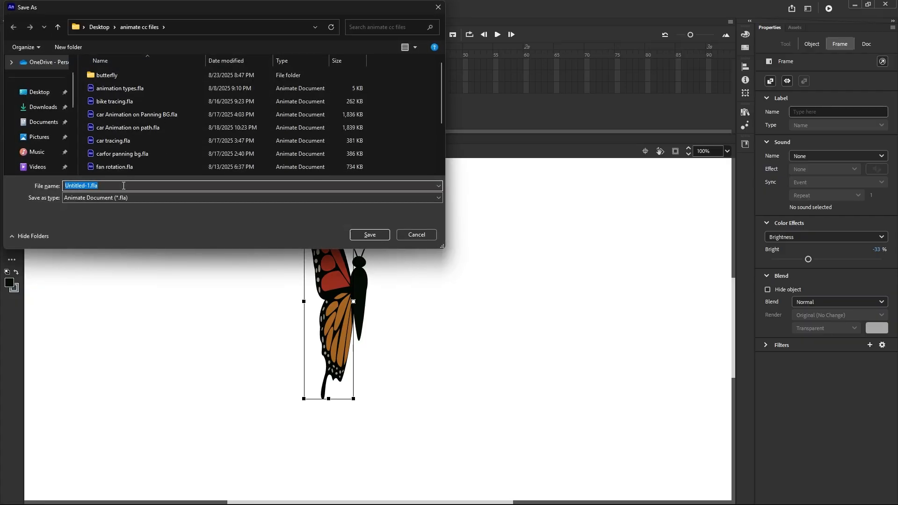
type("new butterfly")
left_click(355, 234)
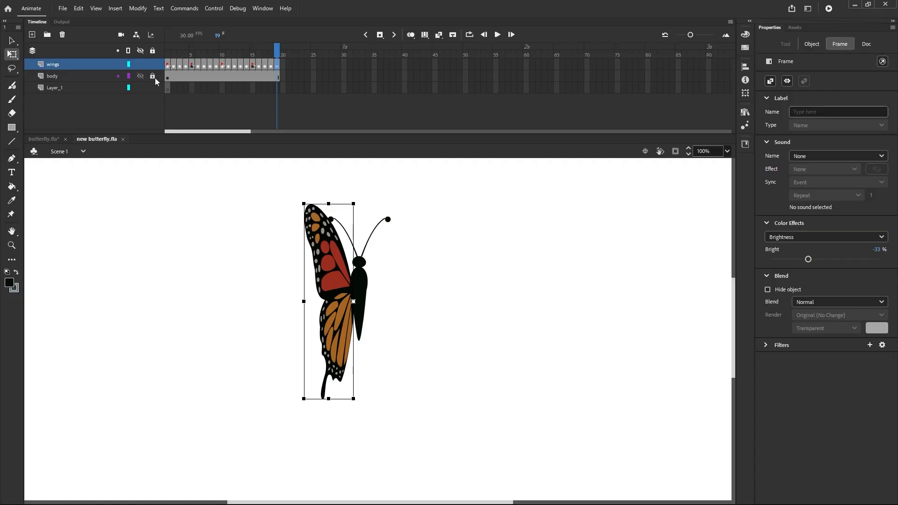
Step: Unlock the body layer and cut frames 1 to 19 from the wings layer
key("ctrl+a")
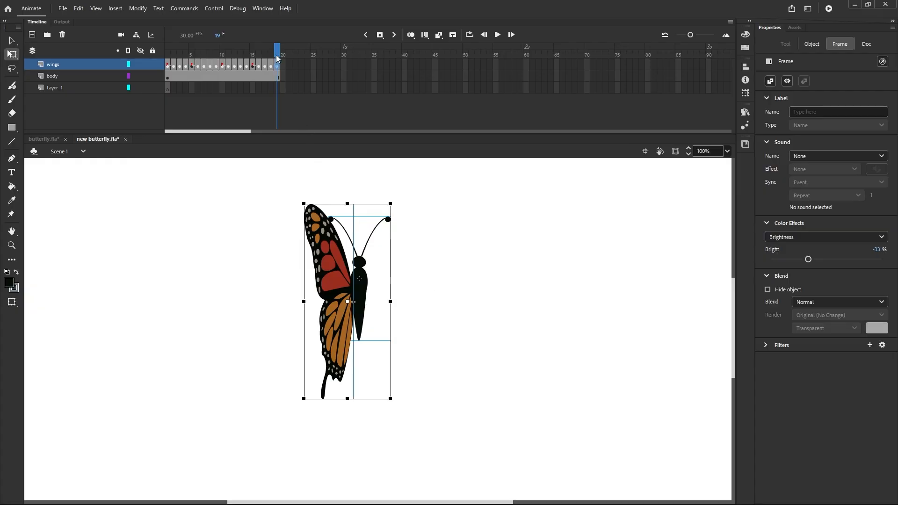
left_click_drag(276, 55, 169, 86)
left_click(168, 77)
left_click(169, 70)
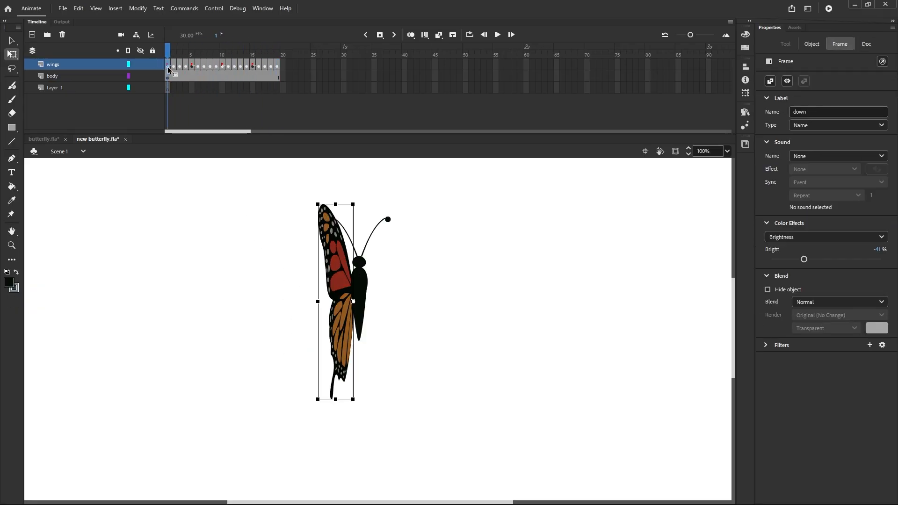
left_click(277, 66, "shift")
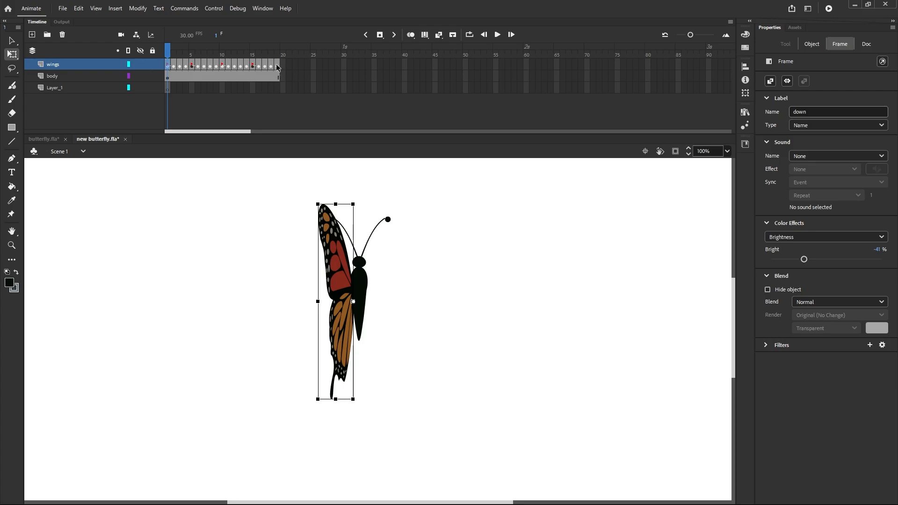
right_click(237, 64)
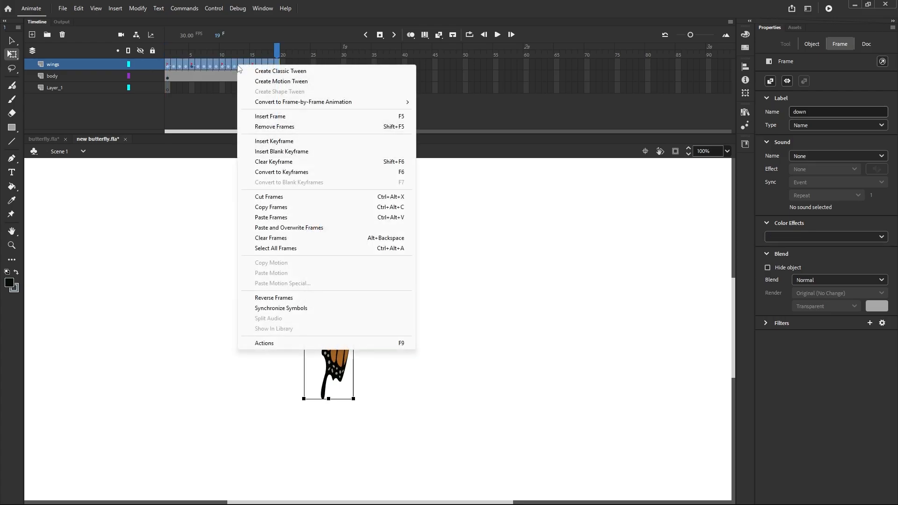
left_click(261, 200)
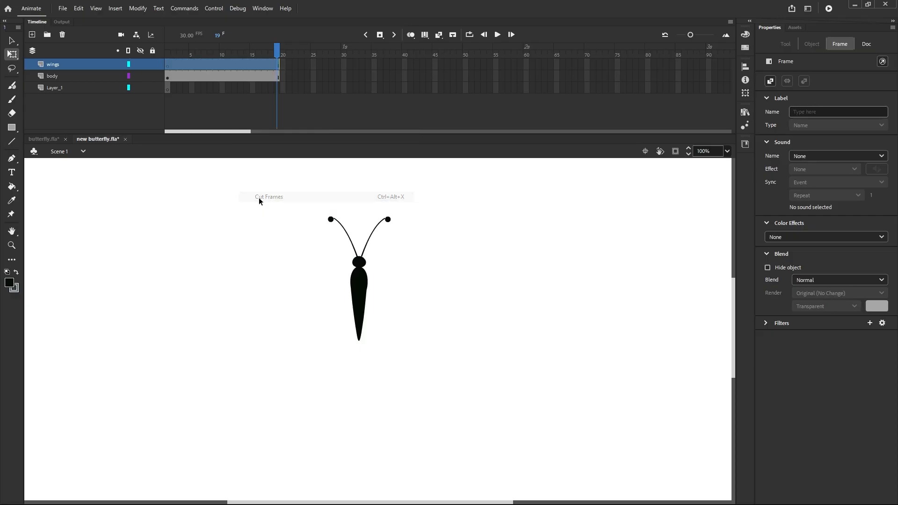
Step: Create a new graphic symbol named "wings new"
left_click(120, 14)
left_click(124, 20)
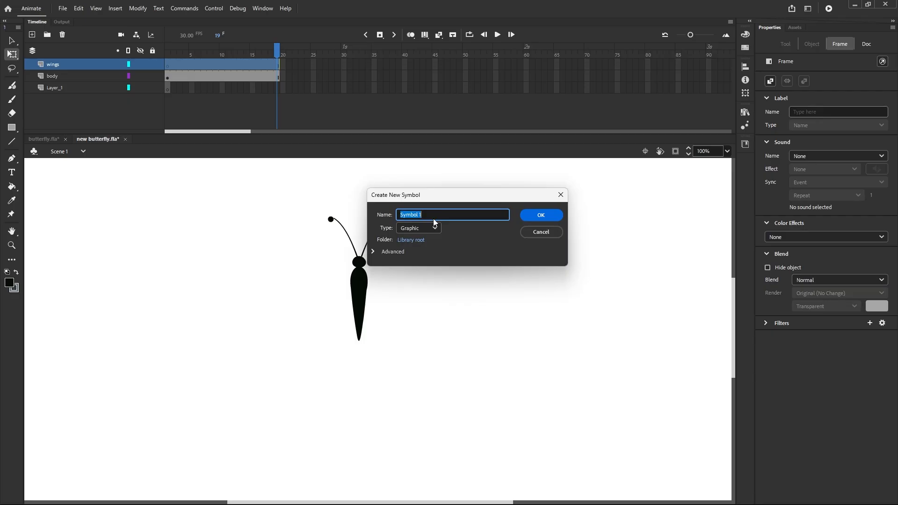
type("wings new")
left_click(543, 218)
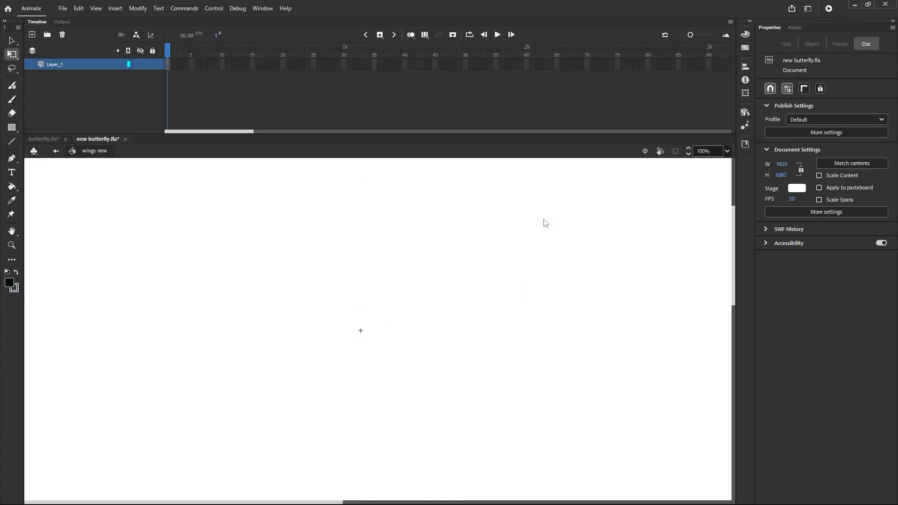
Step: Paste the cut wing frames at frame 1 inside the "wings new" symbol and return to Scene 1
left_click(167, 65)
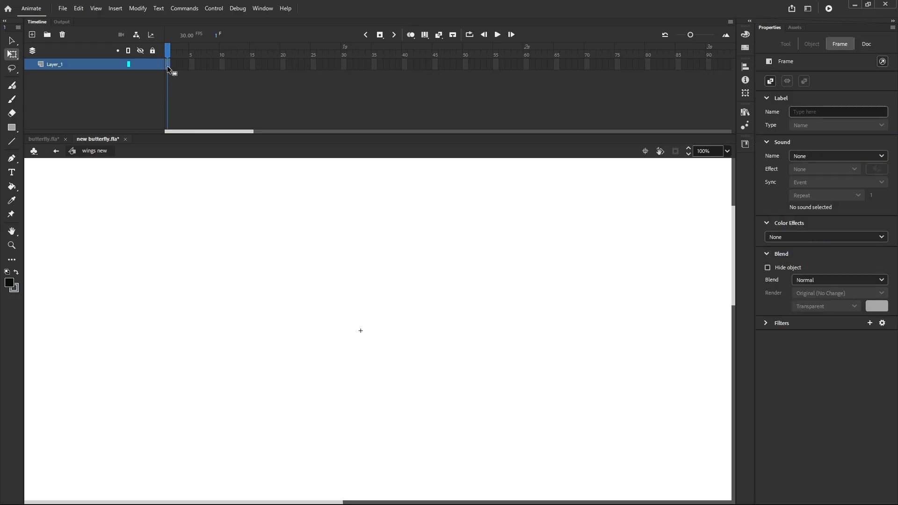
right_click(167, 65)
left_click(204, 219)
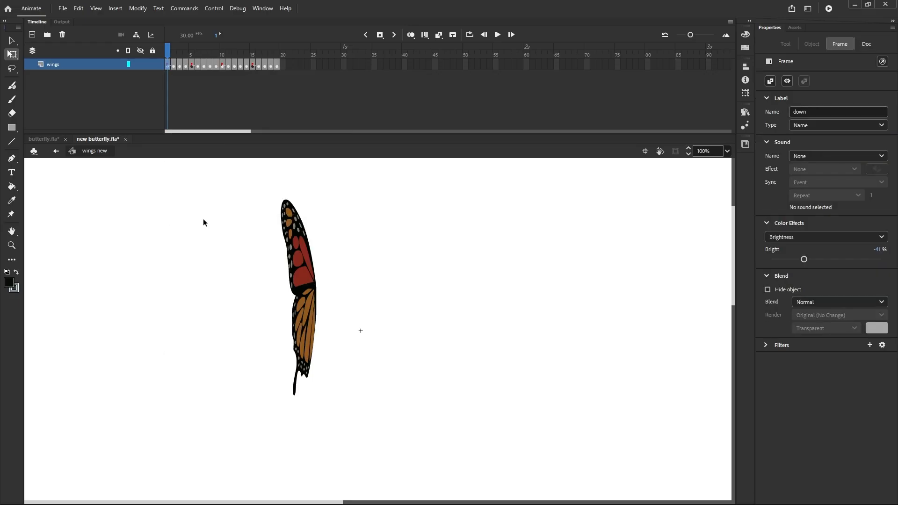
left_click(218, 201)
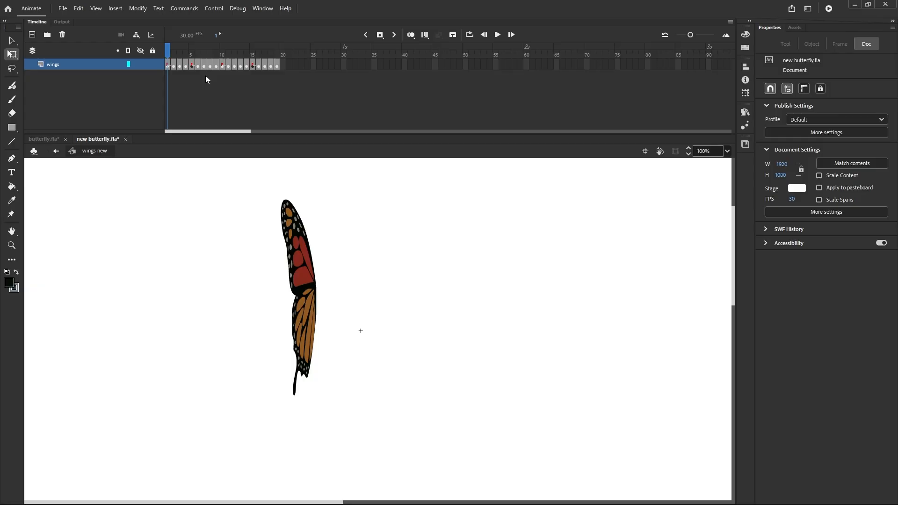
left_click(57, 151)
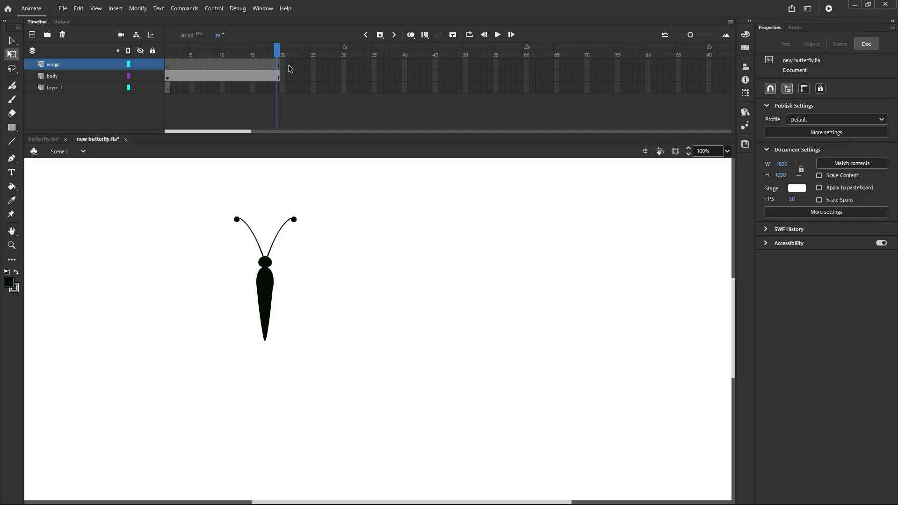
Step: Place an instance of the "wings new" symbol on frame 1 of the wings layer, against the body's left side
left_click(168, 67)
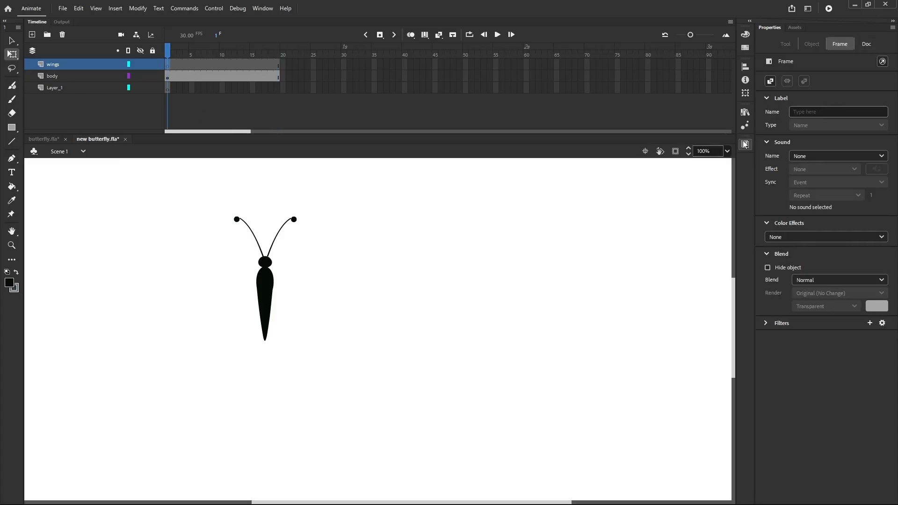
left_click(745, 112)
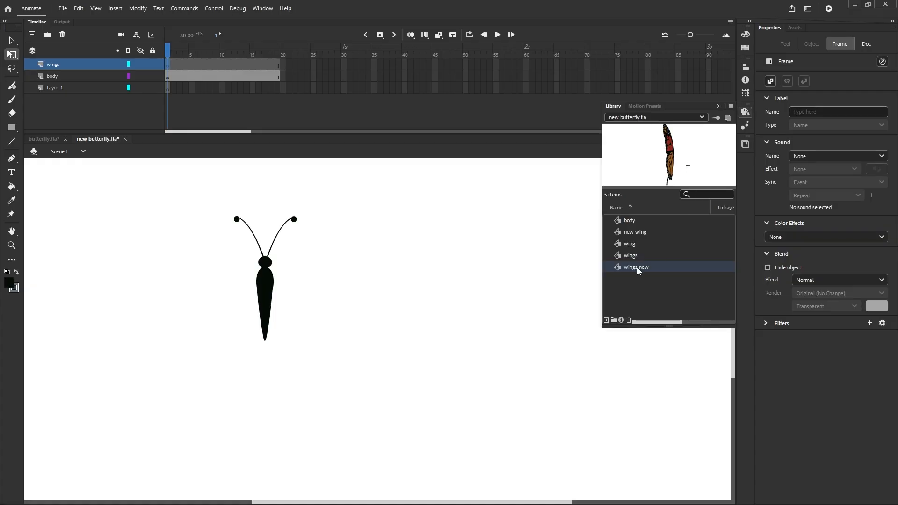
left_click_drag(637, 267, 248, 308)
scroll(243, 304, "up", 3)
scroll(346, 276, "down", 4)
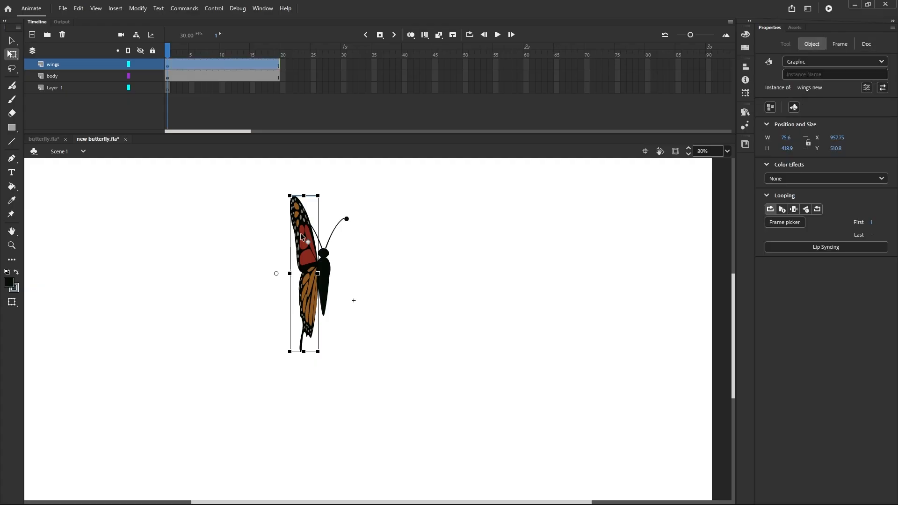
Step: Duplicate the "wings new" instance in place and flip the copy horizontally
right_click(301, 233)
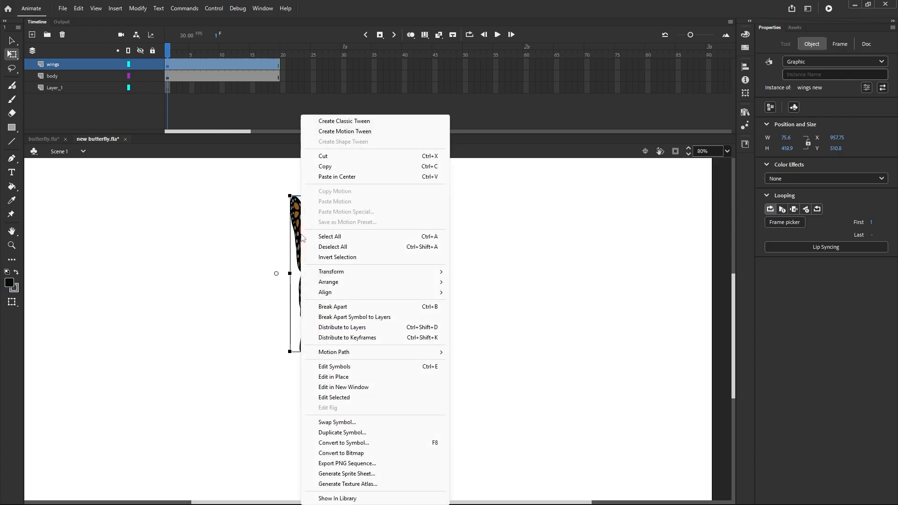
mouse_move(430, 271)
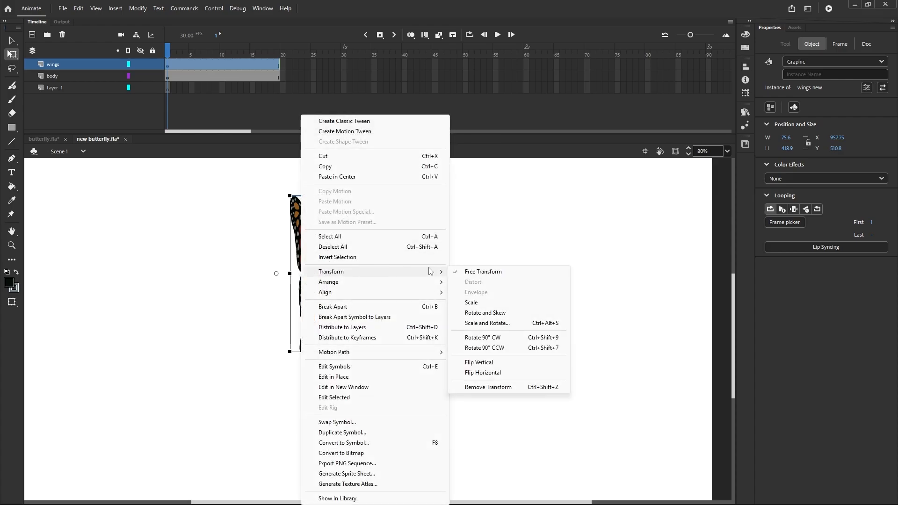
left_click(490, 372)
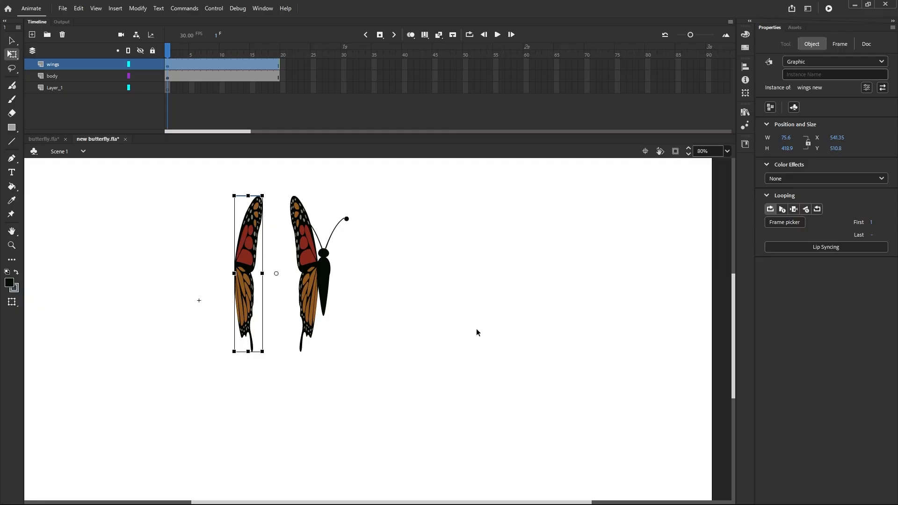
Step: Move the flipped wing horizontally to X 794.55 so it meets the body's right side, mirroring the left wing
key("shift+Right")
key("shift+Right")
key("shift+Right")
key("shift+Right")
key("shift+Right")
key("shift+Right")
key("shift+Right")
key("shift+Right")
key("shift+Right")
key("shift+Right")
key("shift+Right")
key("shift+Right")
key("shift+Right")
key("shift+Right")
key("shift+Right")
key("shift+Right")
key("shift+Right")
key("shift+Right")
key("shift+Right")
key("shift+Right")
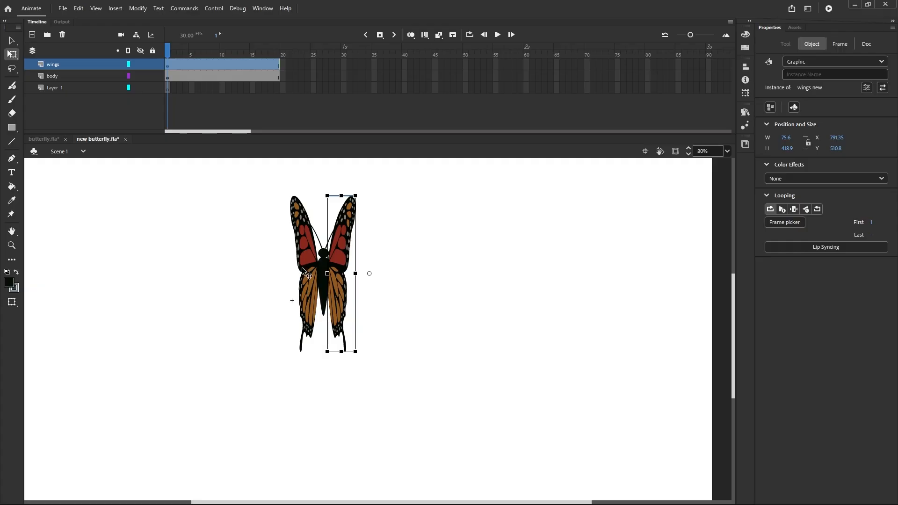
scroll(330, 277, "up", 5)
key("Right")
key("Right")
key("Right")
key("Right")
key("Right")
key("Right")
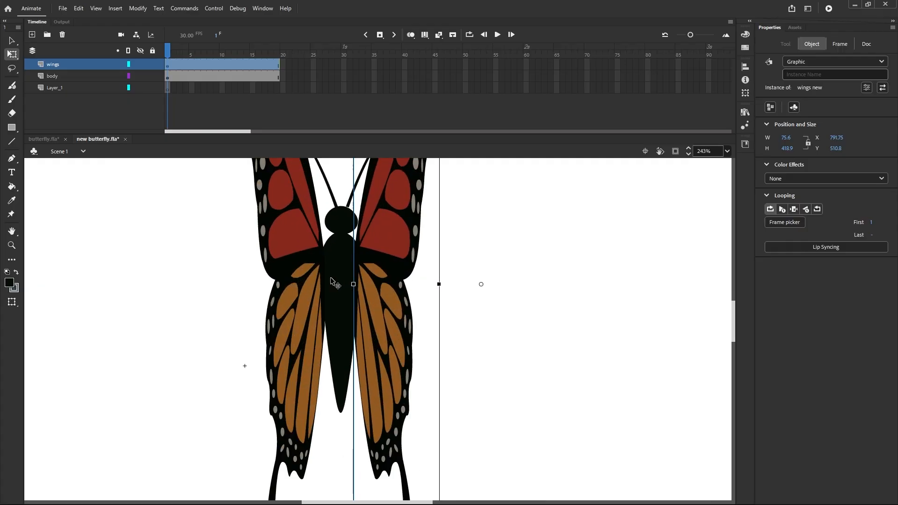
key("Right")
key("Right")
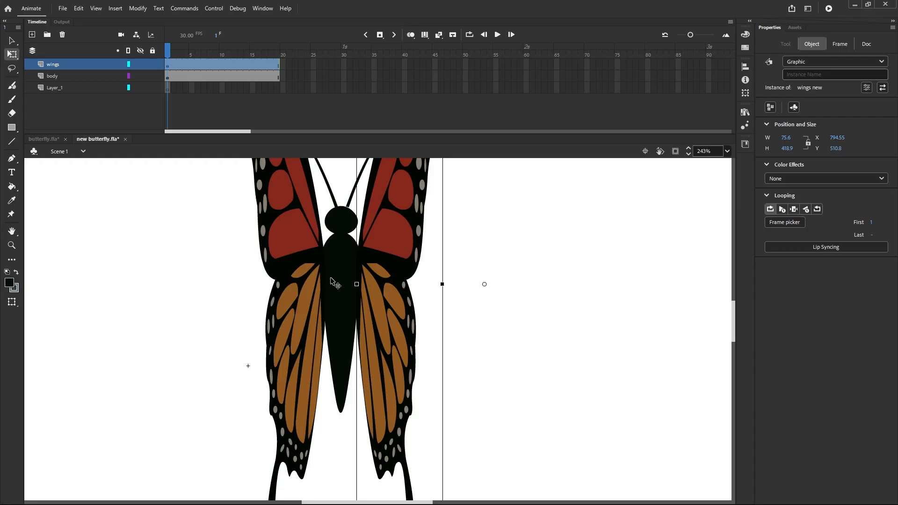
left_click(331, 277)
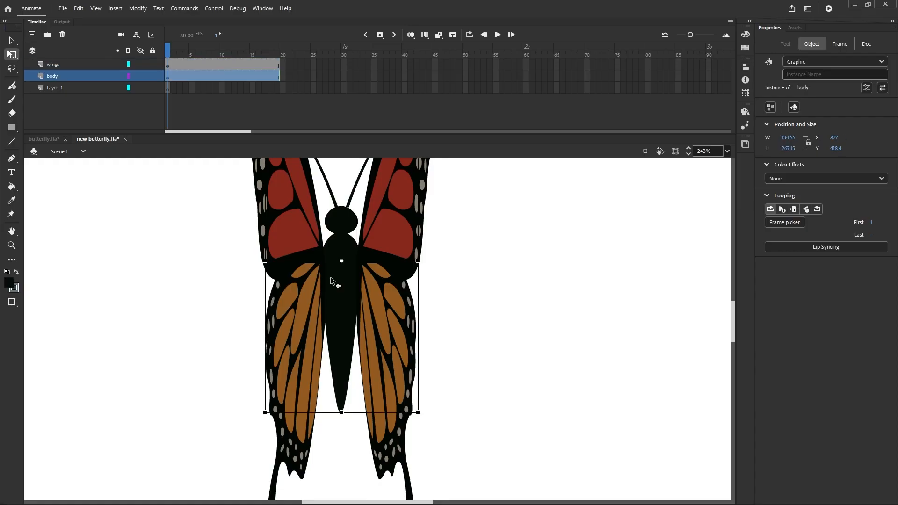
scroll(293, 283, "down", 5)
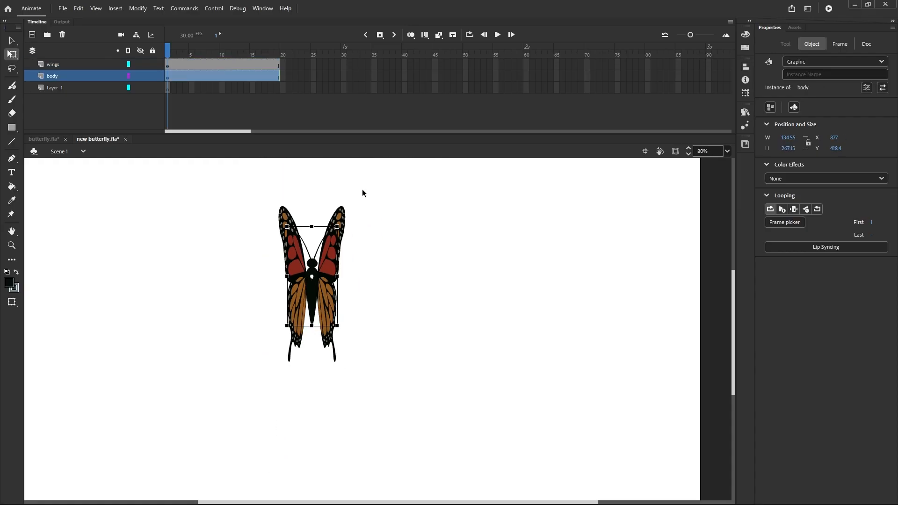
Step: Test the movie to watch both wings flap, and close the preview
key("v")
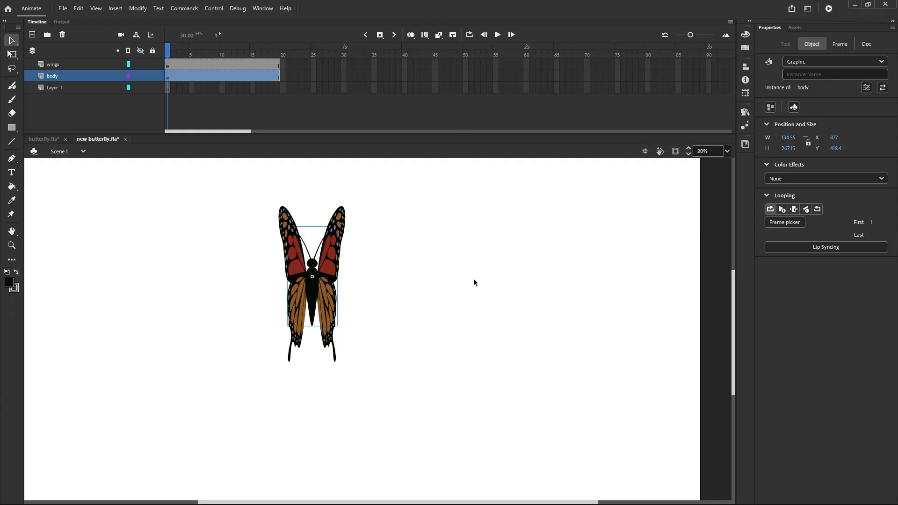
left_click(474, 279)
left_click(829, 9)
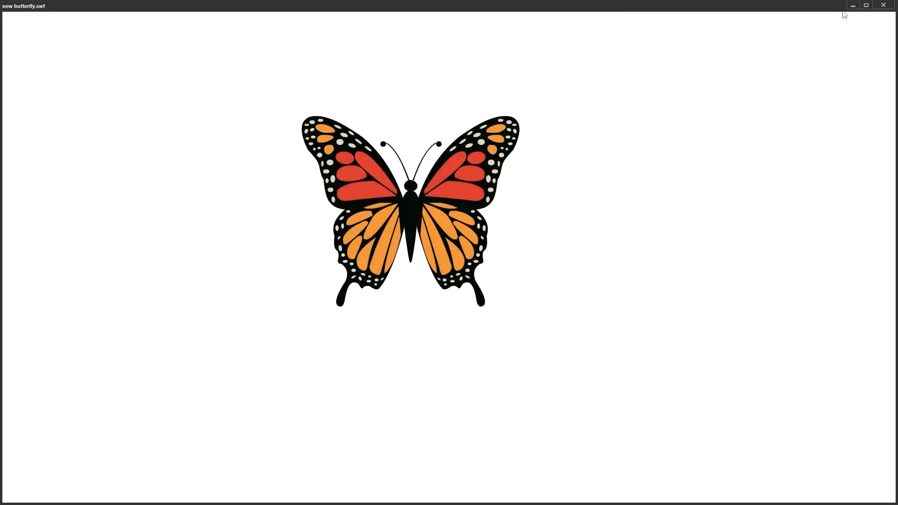
left_click(883, 6)
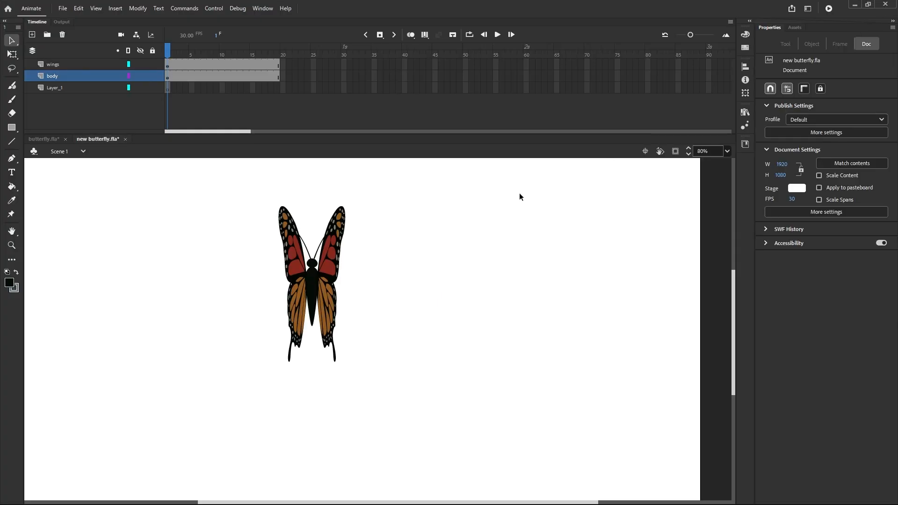
Step: Cut all frames of the wings and body layers, from frame 1 to frame 19, out of Scene 1
left_click(140, 76)
left_click(141, 75)
left_click(168, 65)
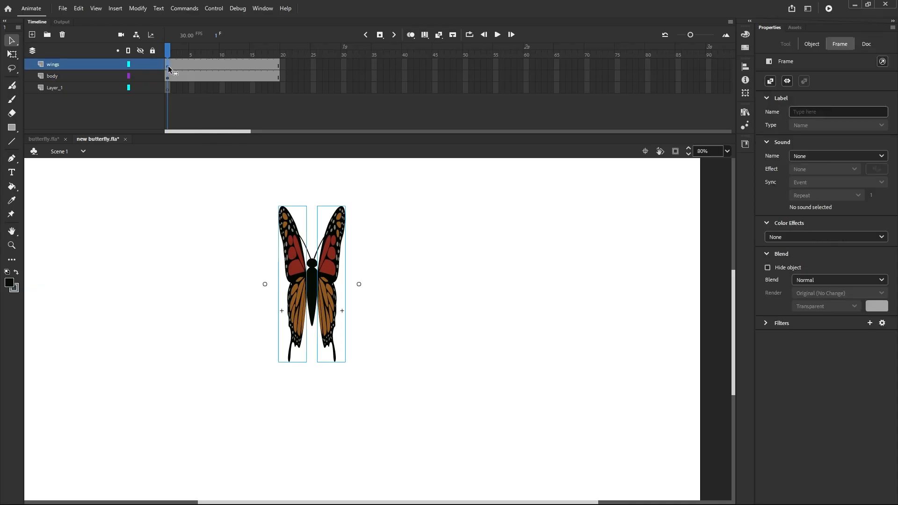
left_click(278, 77, "shift")
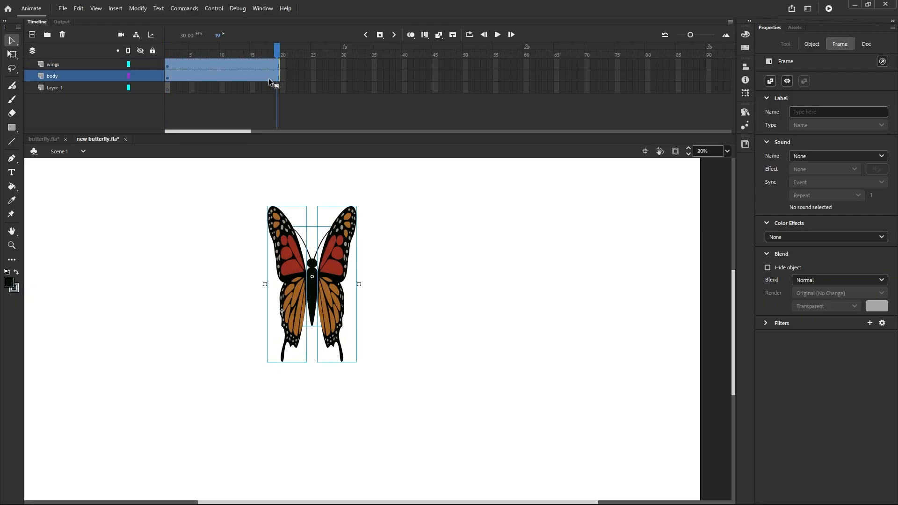
right_click(269, 78)
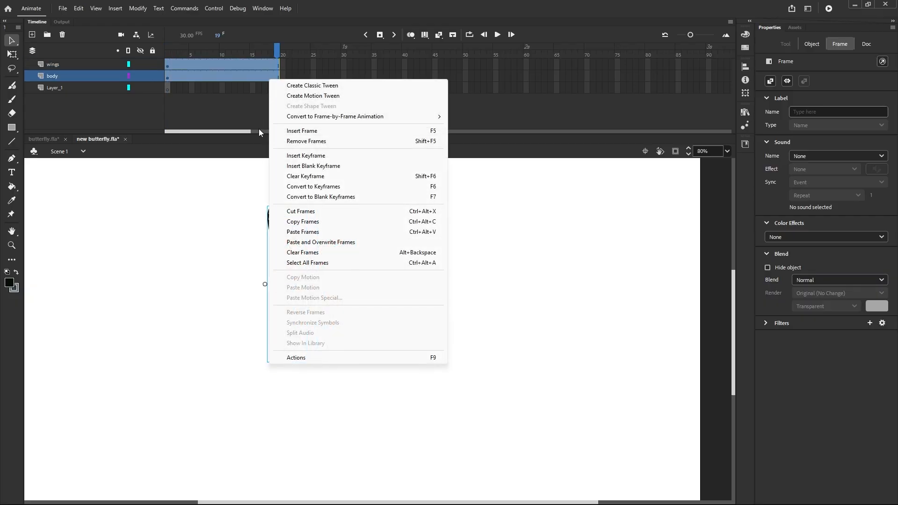
left_click(291, 213)
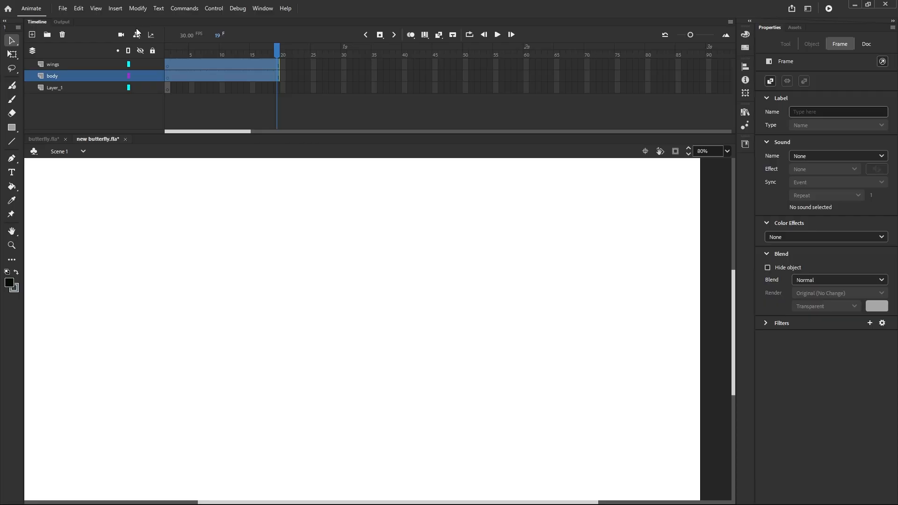
Step: Create a new graphic symbol named "butterfly"
left_click(119, 11)
left_click(123, 19)
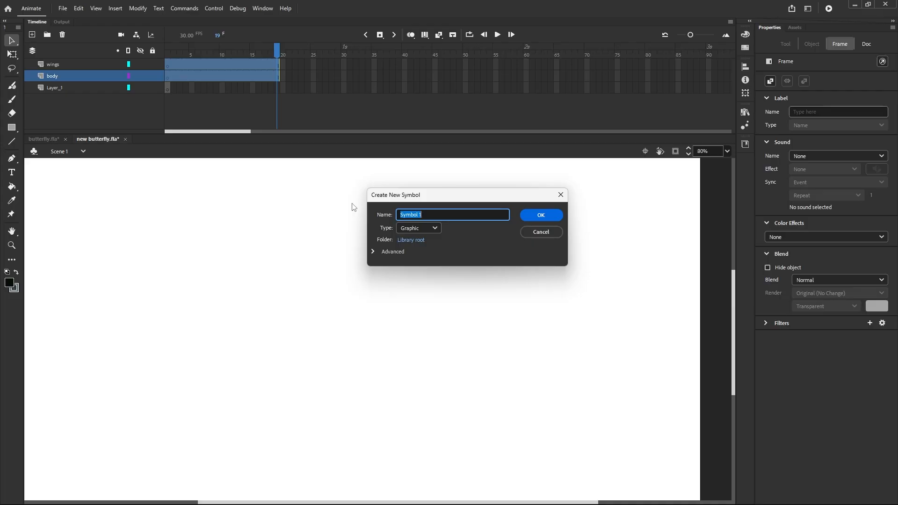
type("butterfly")
left_click(527, 218)
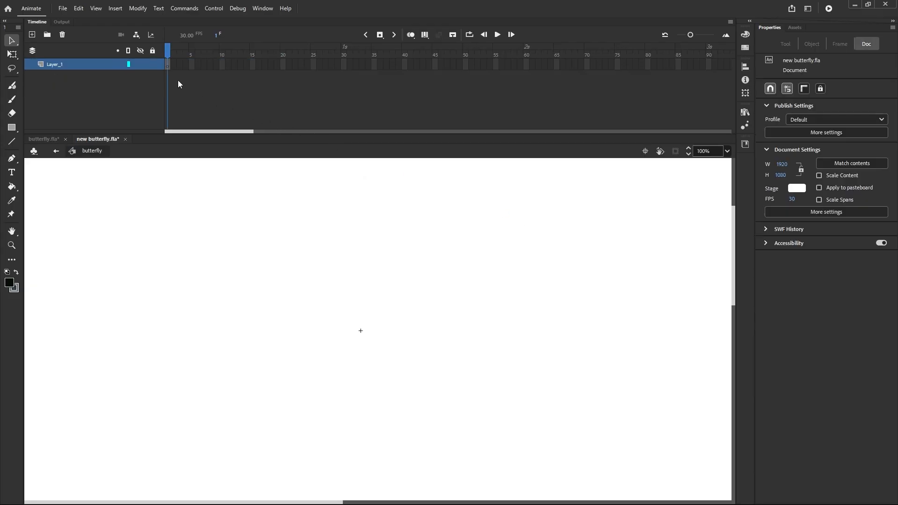
Step: Paste the cut wings and body frames at frame 1 inside the "butterfly" symbol
left_click(166, 66)
right_click(166, 66)
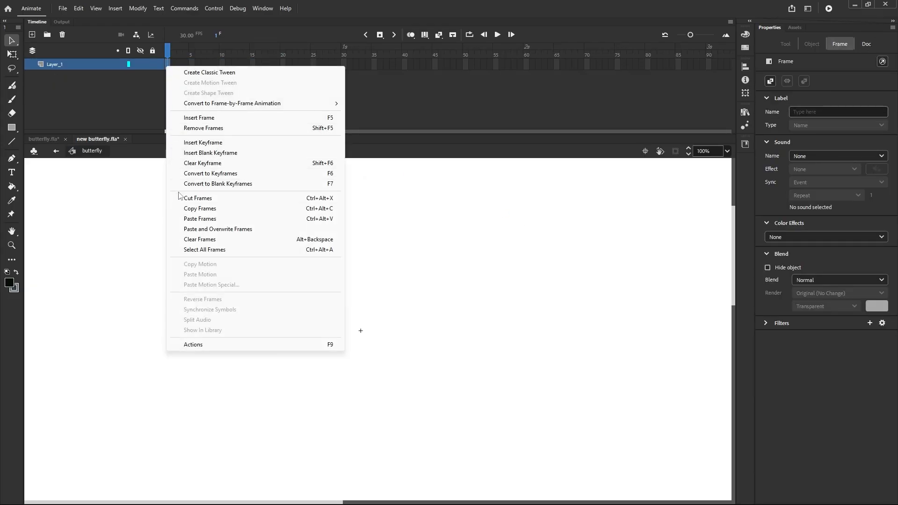
left_click(192, 219)
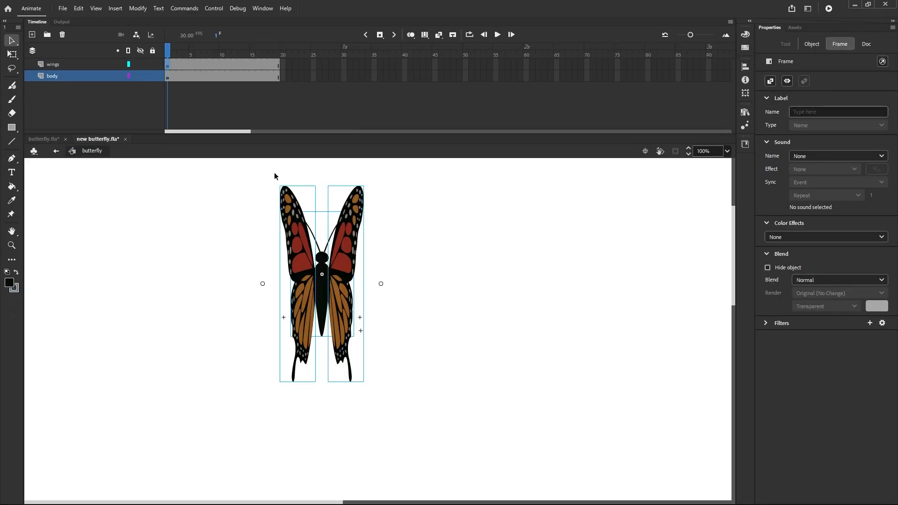
Step: Return to Scene 1 and delete the emptied wings and body layers
left_click(57, 151)
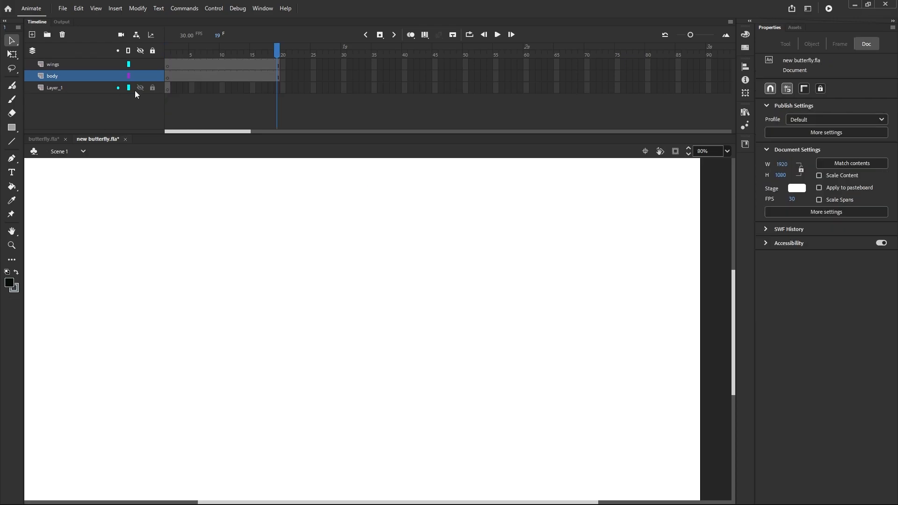
left_click(74, 63)
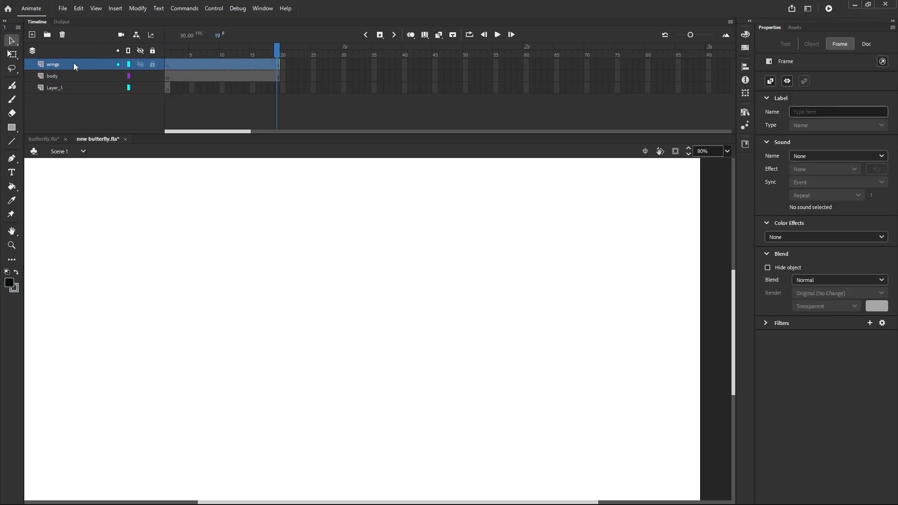
left_click(62, 35)
left_click(63, 36)
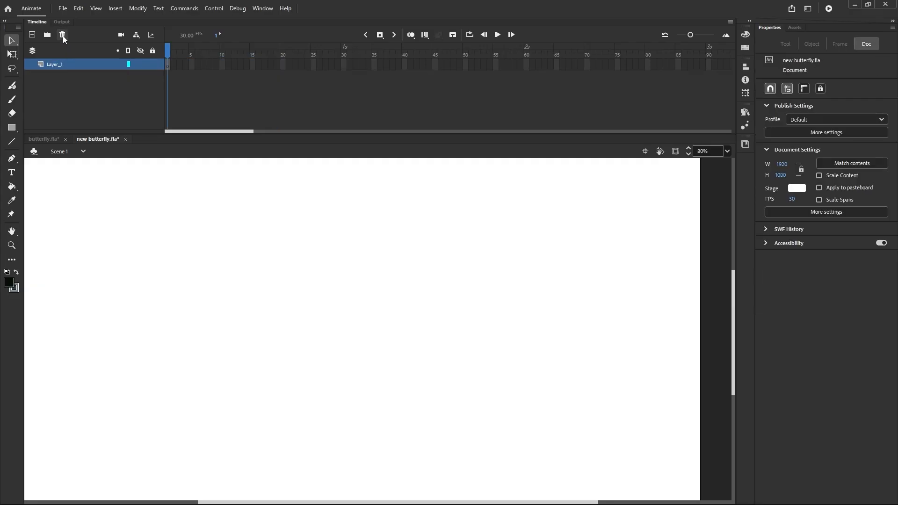
Step: Rename the remaining Layer_1 in Scene 1 as "butterfly"
double_click(58, 65)
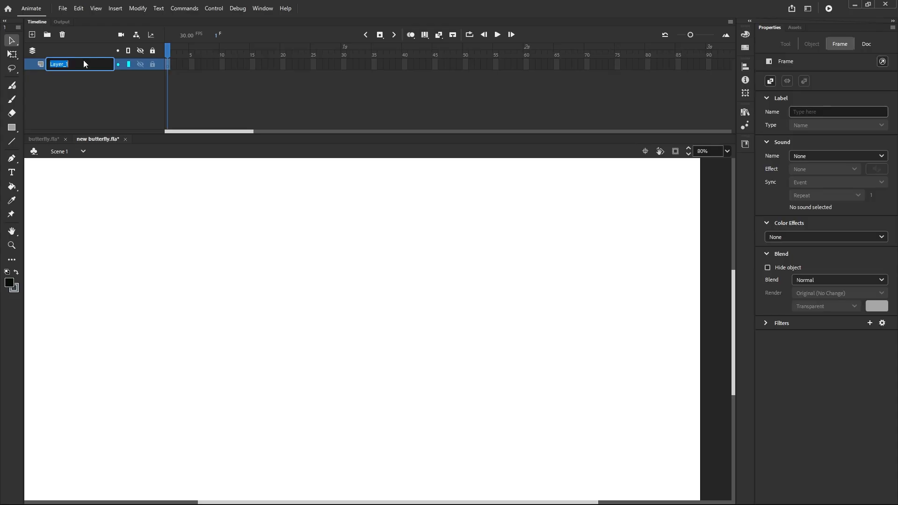
type("butterfly")
left_click(112, 102)
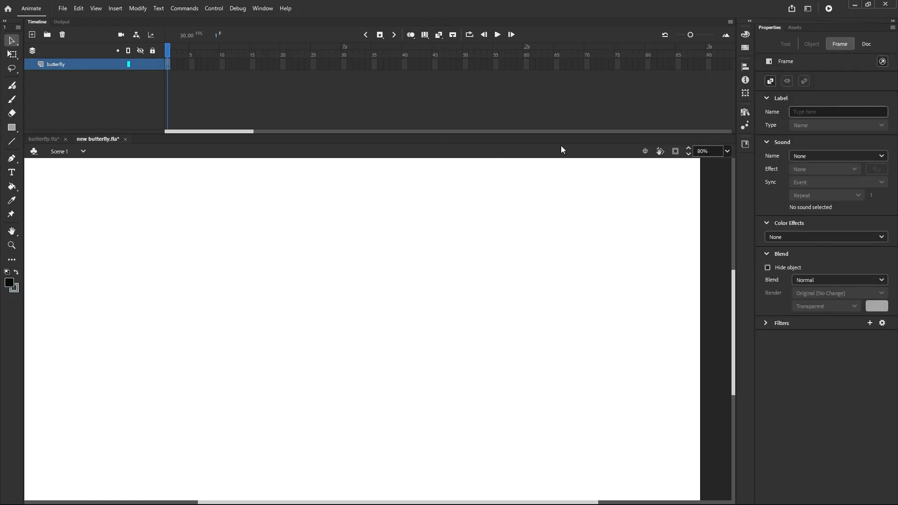
Step: Place an instance of the "butterfly" symbol from the library near the middle of the stage
left_click(745, 112)
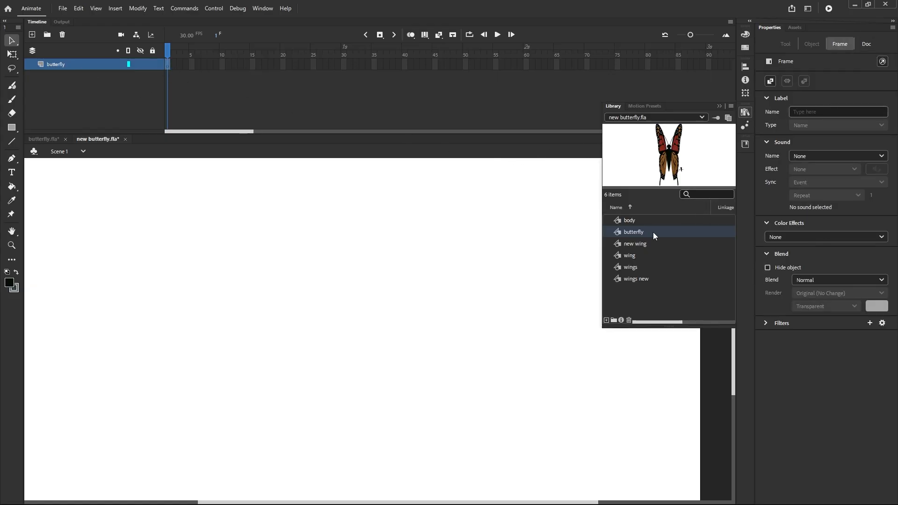
left_click_drag(642, 231, 354, 330)
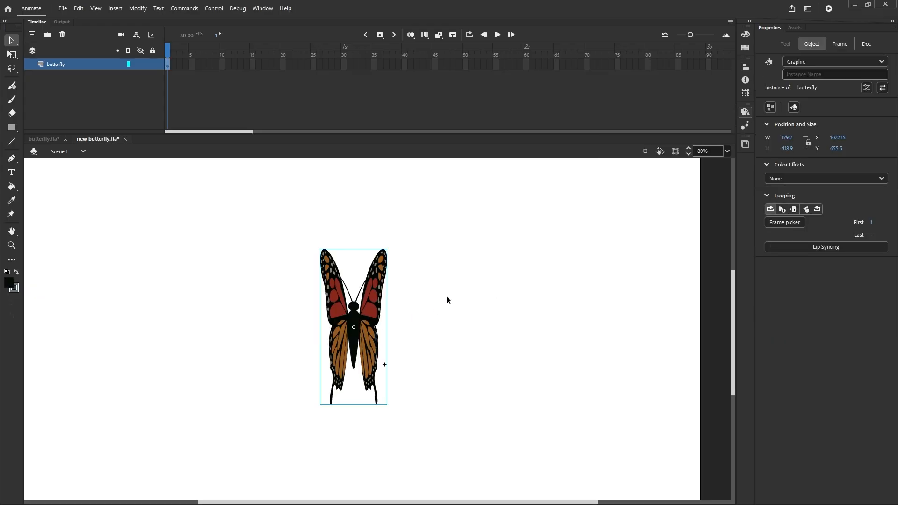
left_click(404, 311)
left_click(371, 308)
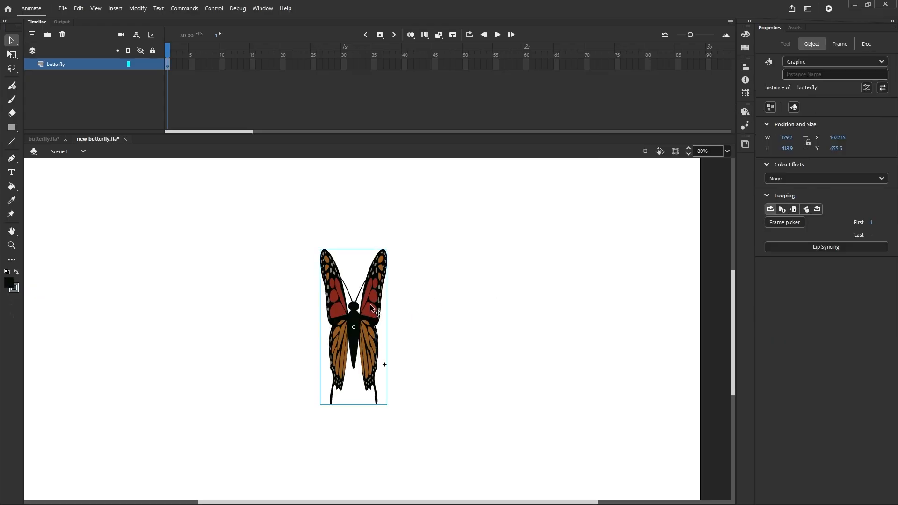
Step: Change the butterfly instance's behavior from Graphic to Movie Clip
left_click(420, 246)
left_click(383, 273)
left_click(879, 63)
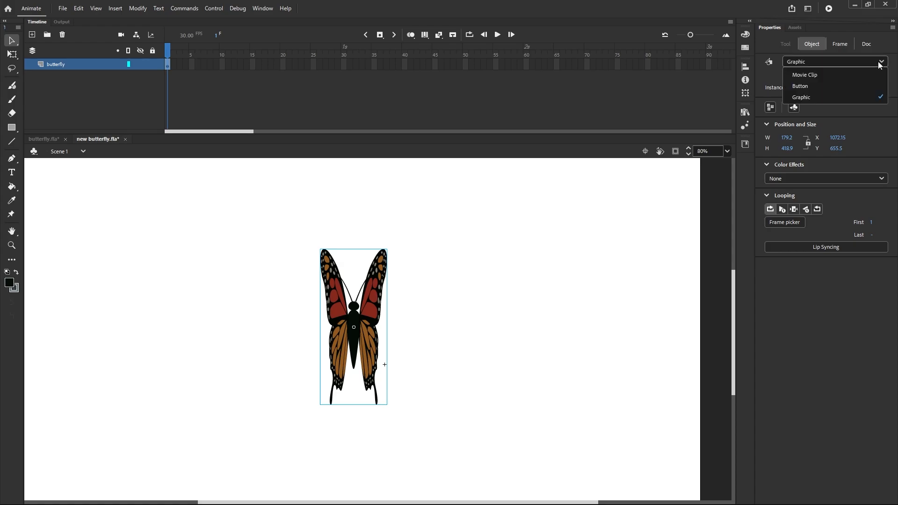
left_click(827, 74)
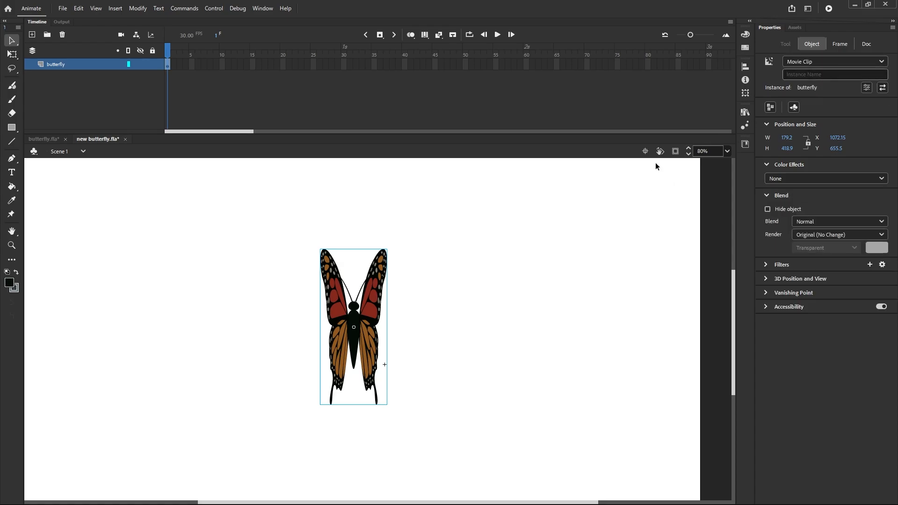
Step: Test the movie to check that the butterfly clip flaps, close the preview, and fit the whole stage in view
left_click(832, 10)
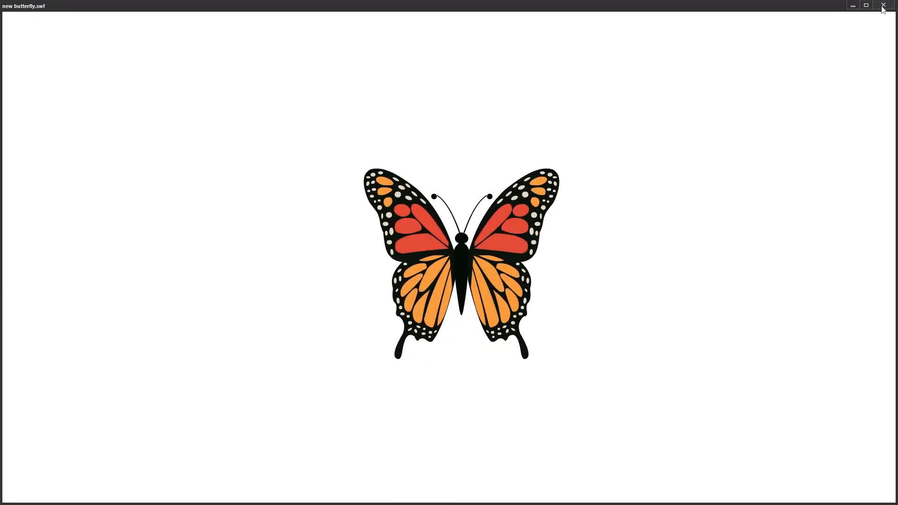
key("ctrl+w")
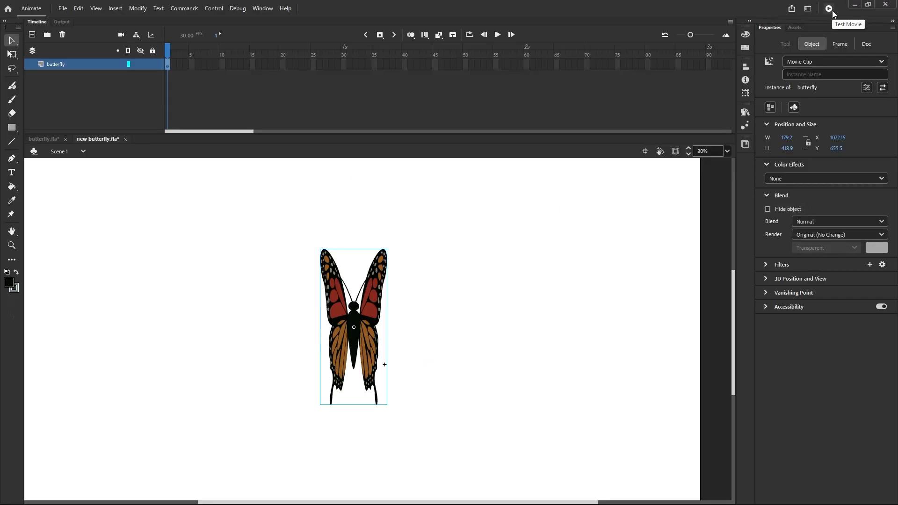
left_click(551, 247)
key("ctrl+2")
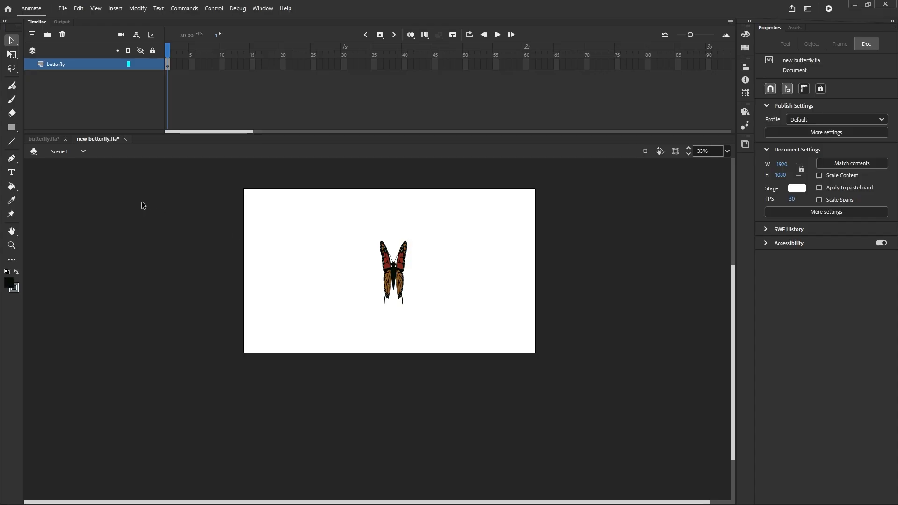
Step: Switch to the butterfly.fla document, return to its Scene 1 and copy the bg layer
left_click(51, 140)
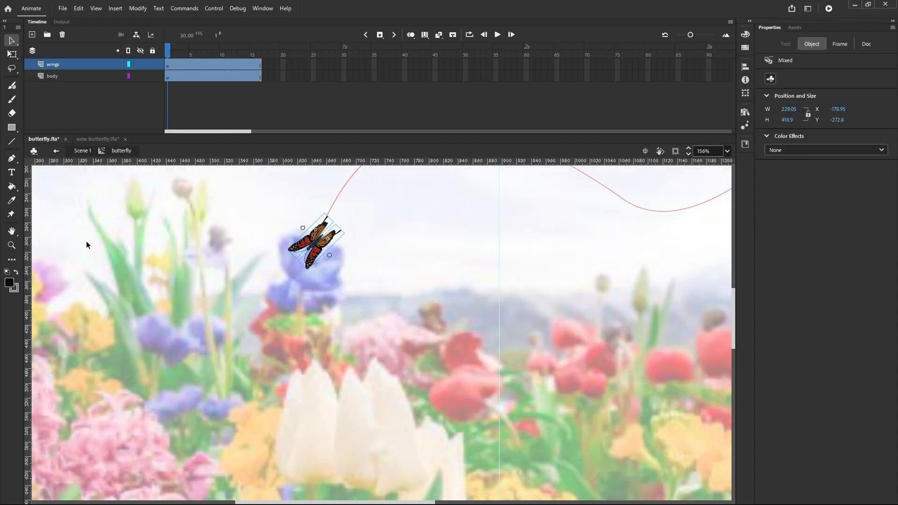
left_click(394, 237)
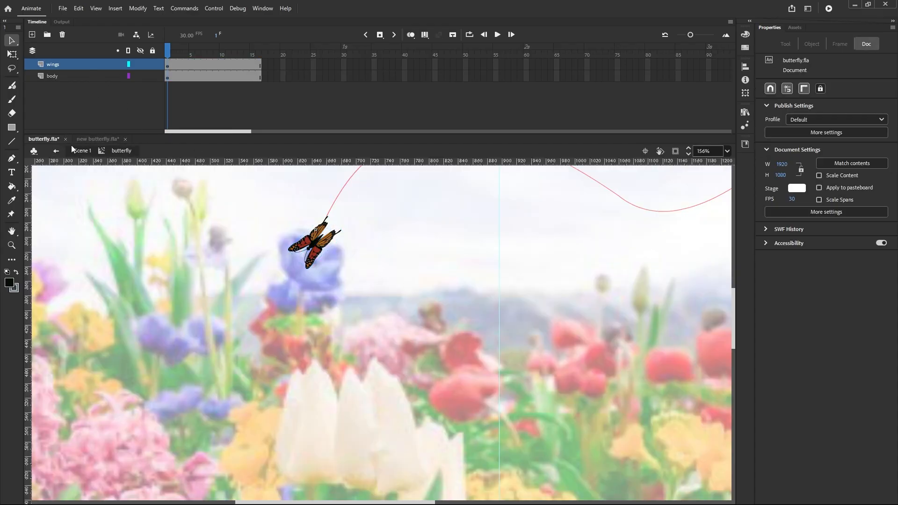
left_click(55, 152)
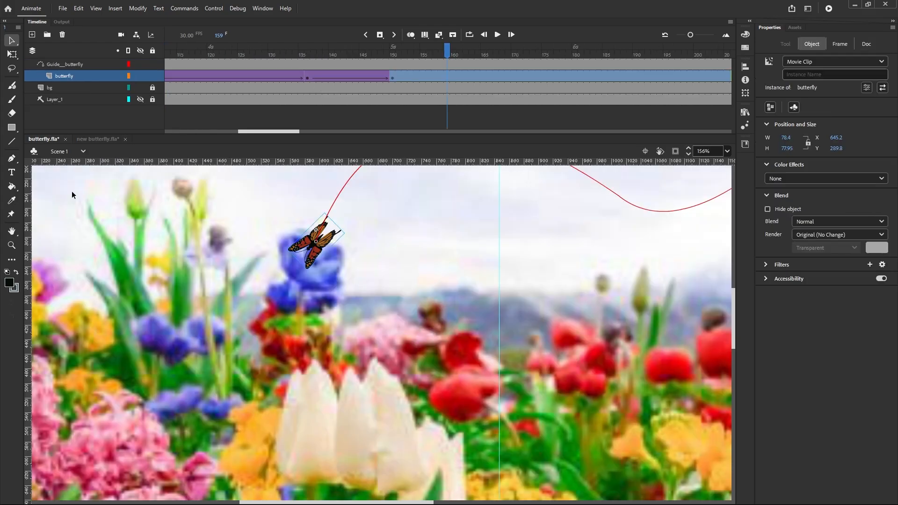
left_click(91, 114)
left_click(88, 88)
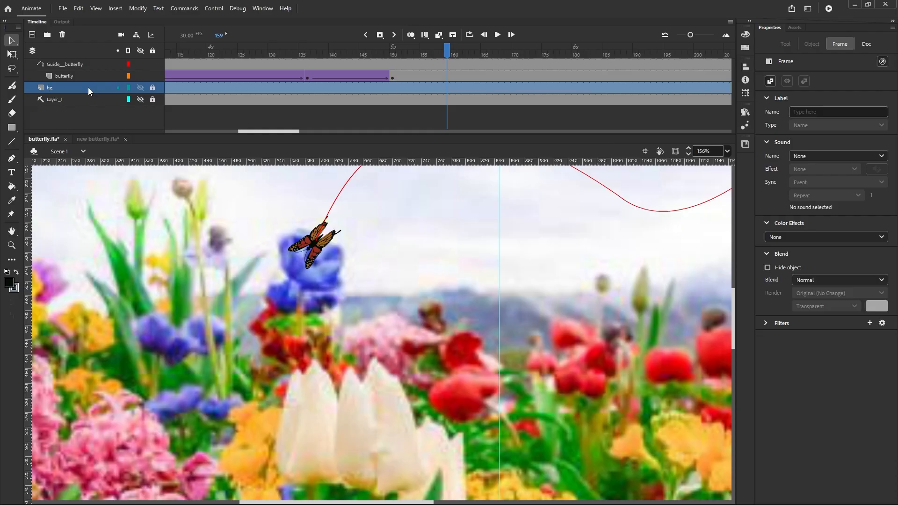
right_click(88, 88)
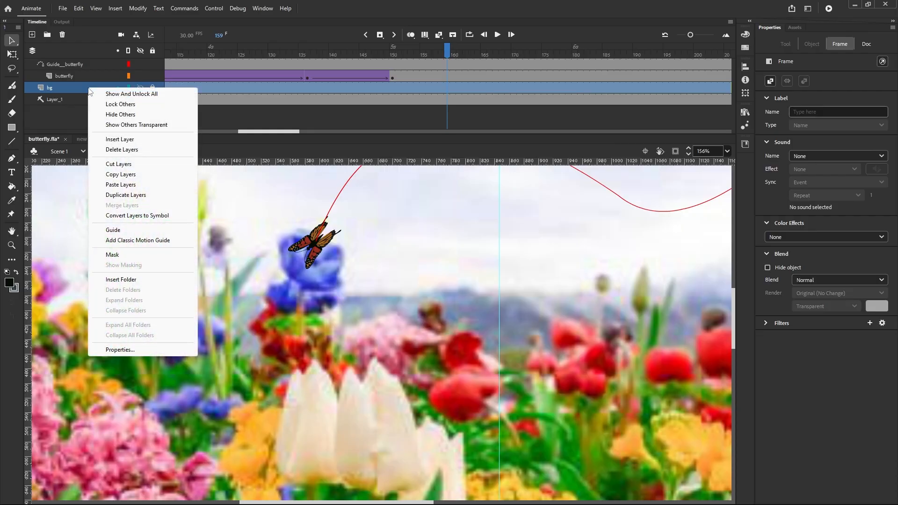
left_click(113, 174)
Step: Paste the bg layer into the new butterfly.fla document and place it beneath the butterfly layer
left_click(106, 140)
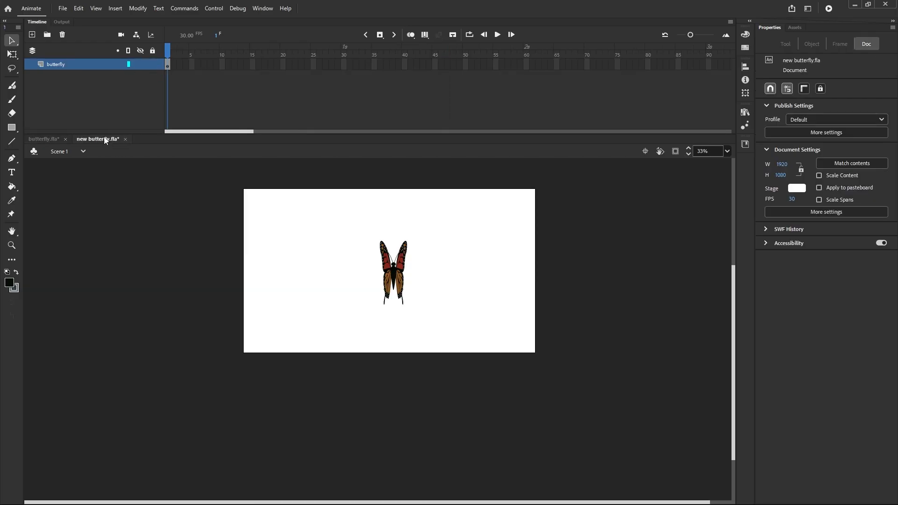
right_click(76, 66)
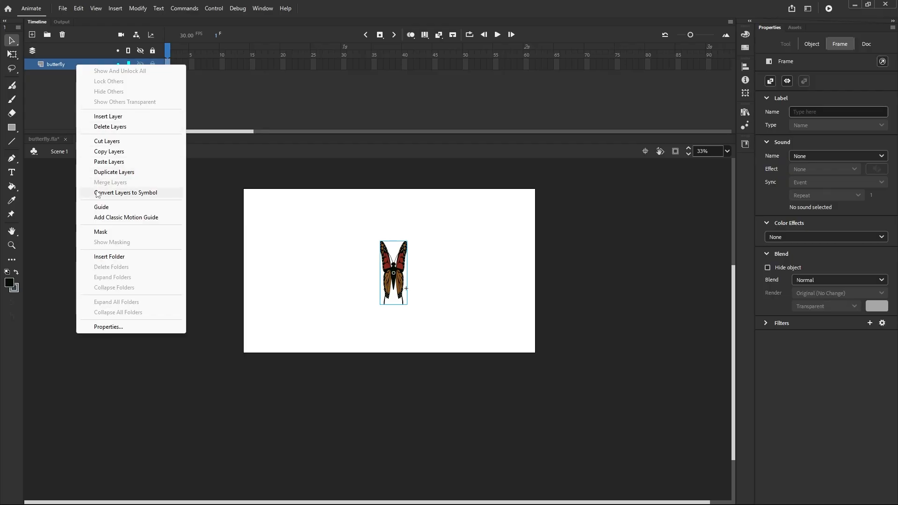
left_click(109, 162)
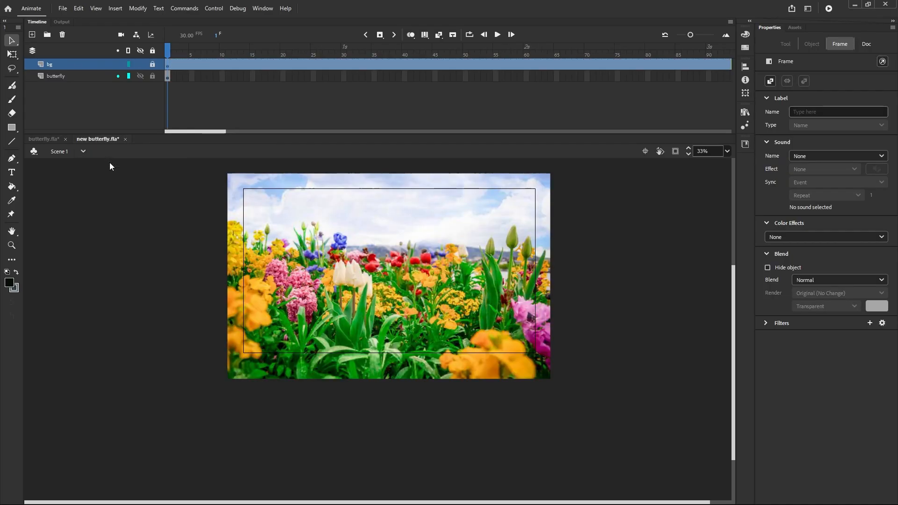
left_click_drag(85, 63, 86, 80)
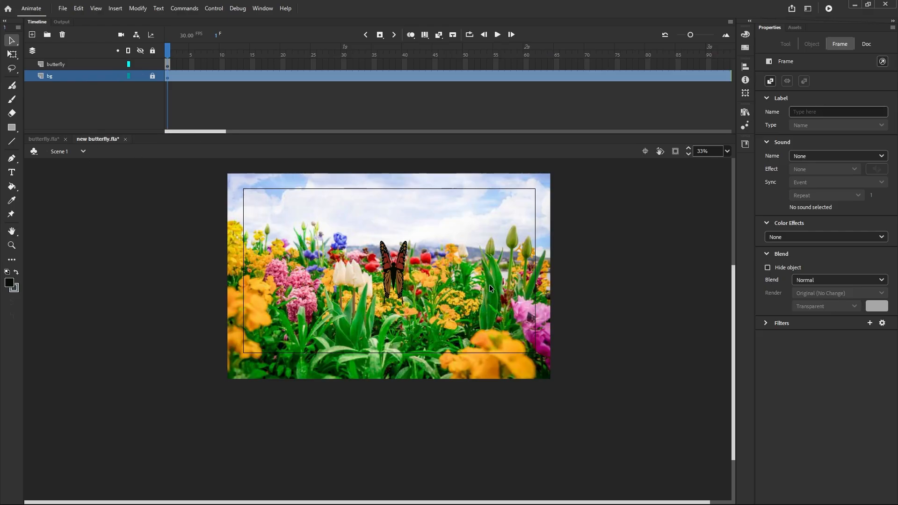
Step: Move the butterfly off the stage, just beyond the right edge of the flower background, at about X 2419, Y 988
left_click(169, 65)
left_click(593, 282)
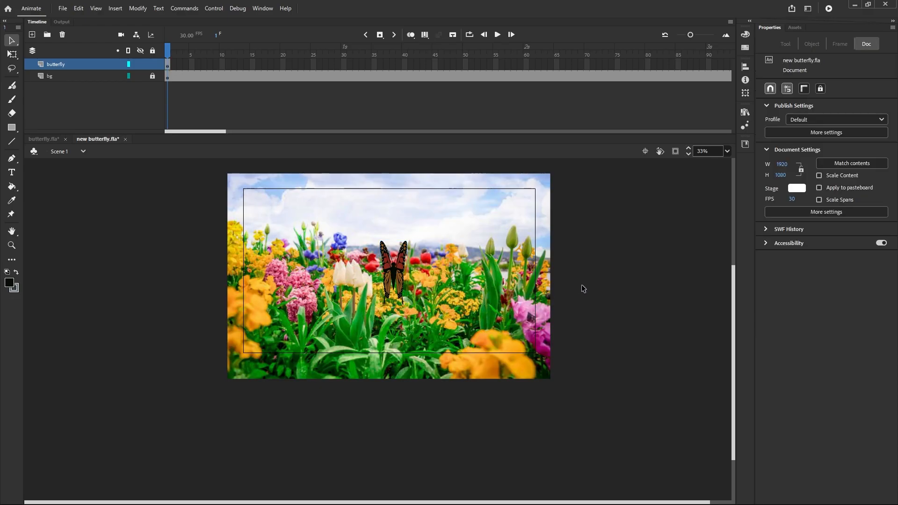
left_click(403, 263)
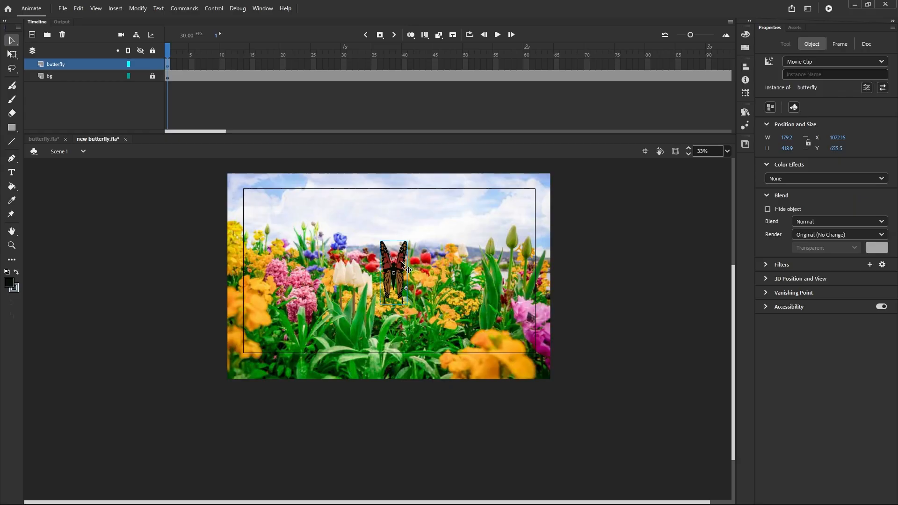
left_click_drag(403, 264, 607, 313)
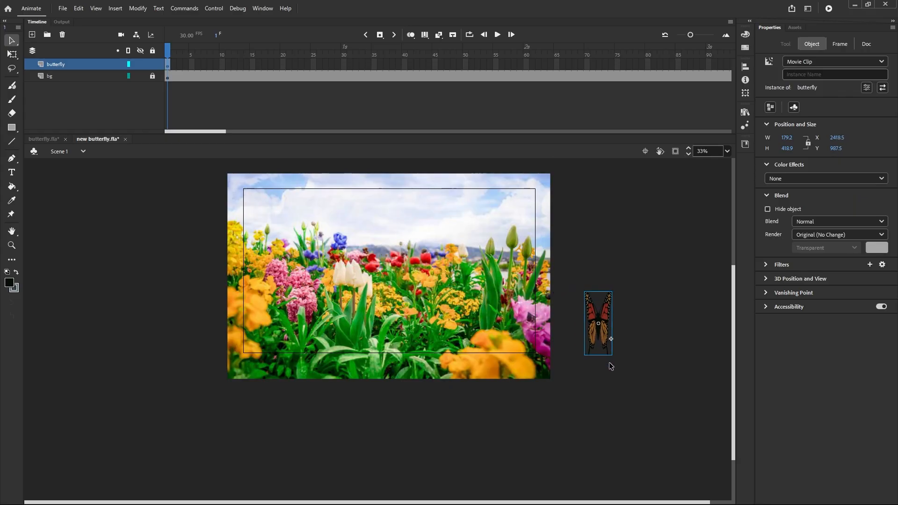
Step: Scale the butterfly down and rotate it counterclockwise with Free Transform so its head points up and left, about 181 by 181 px overall
key("q")
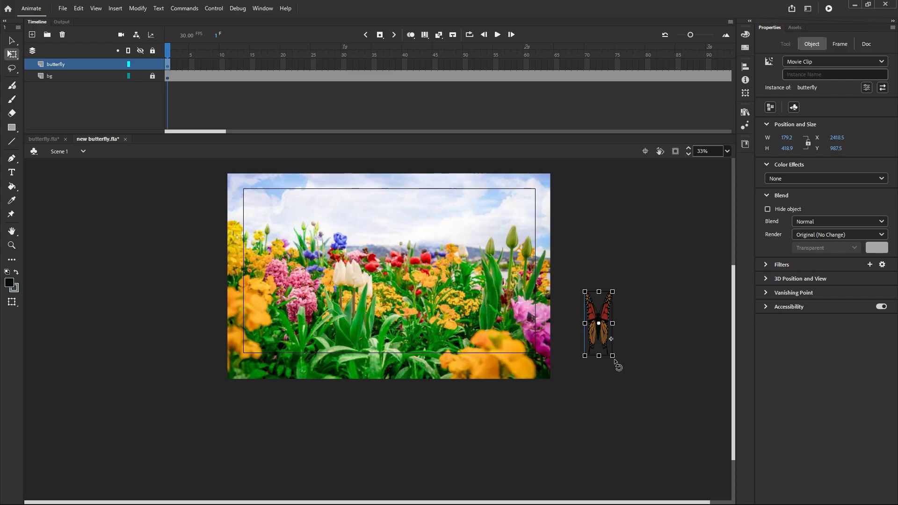
left_click_drag(613, 359, 620, 322)
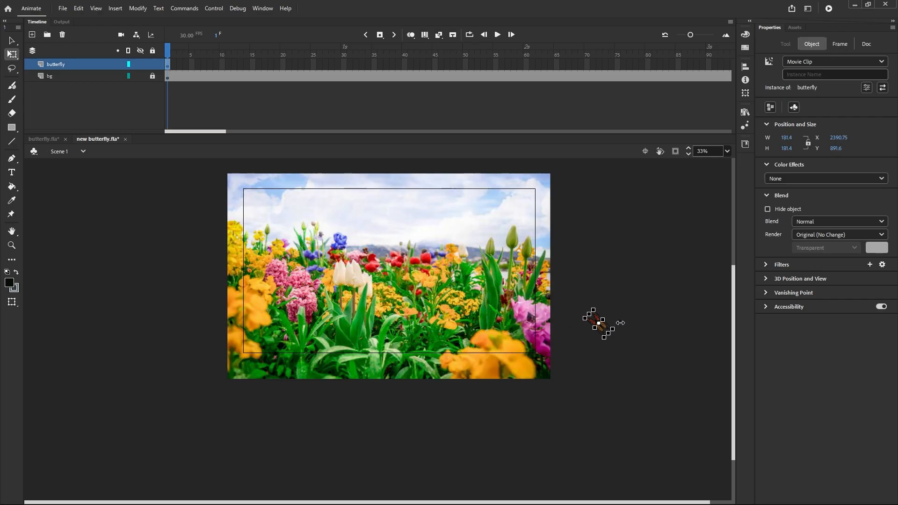
left_click(625, 322)
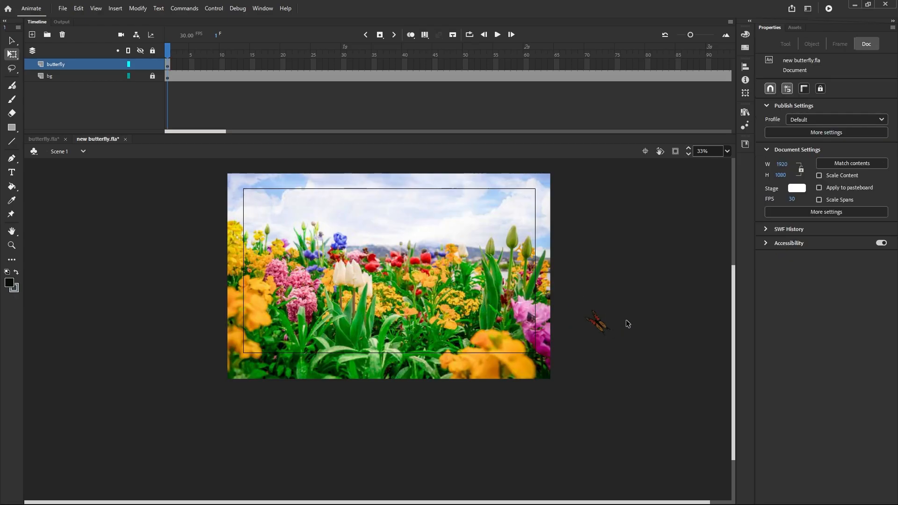
scroll(590, 324, "up", 2)
scroll(578, 322, "down", 3)
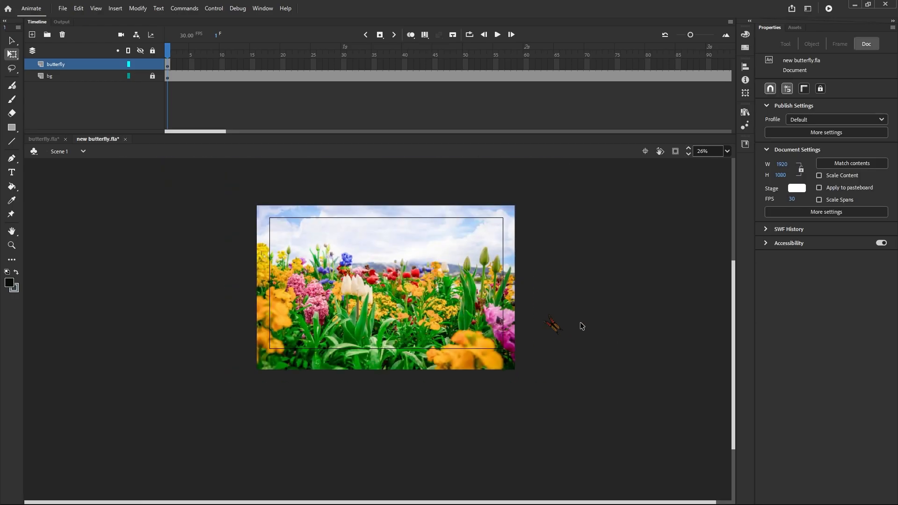
scroll(502, 325, "up", 1)
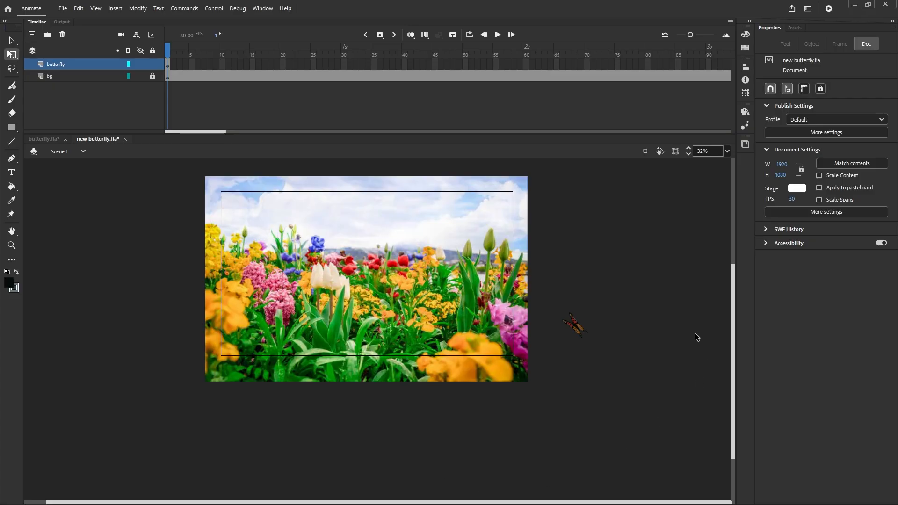
Step: Remove frames 151 to 270 from the bg layer so its span ends at frame 150
left_click_drag(205, 132, 346, 152)
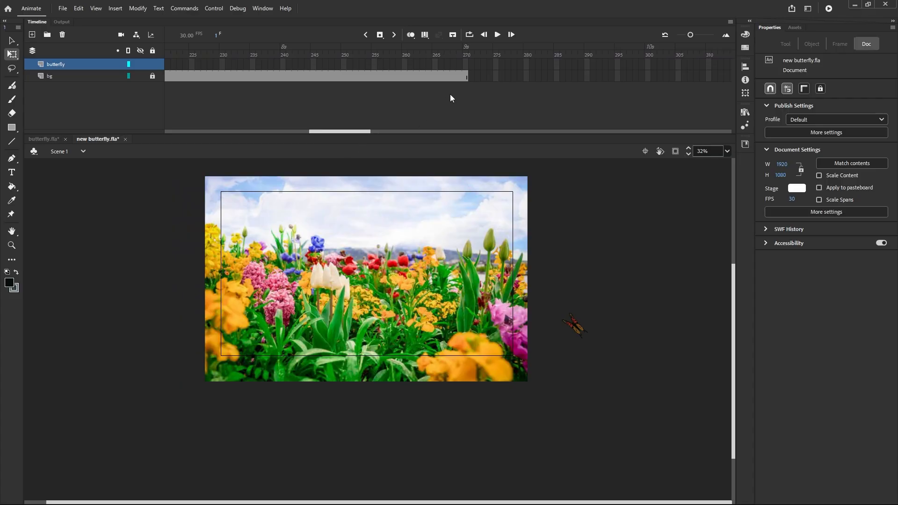
left_click(466, 76)
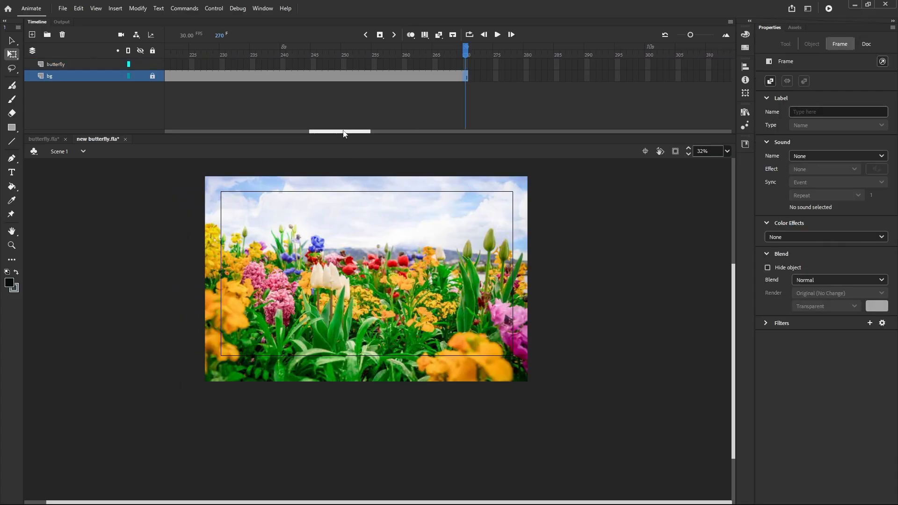
left_click_drag(335, 135, 271, 126)
left_click(415, 76)
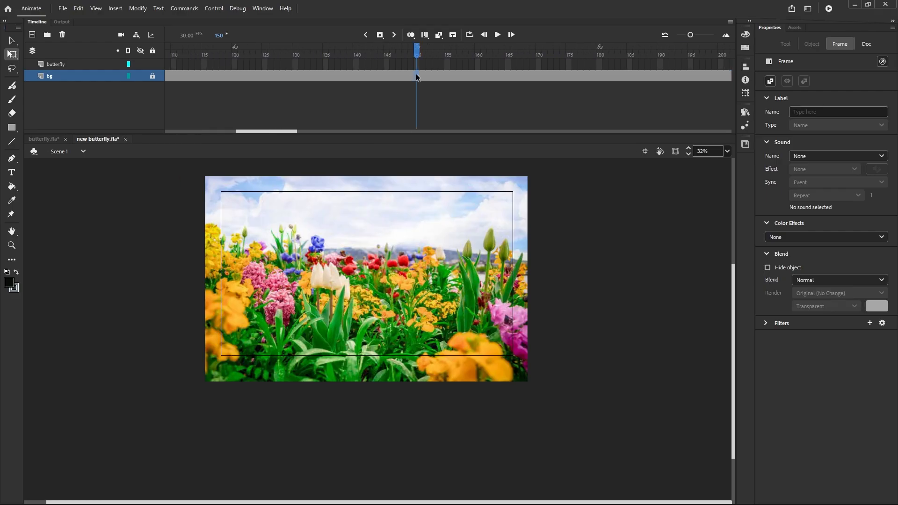
left_click(420, 76)
left_click_drag(293, 135, 358, 134)
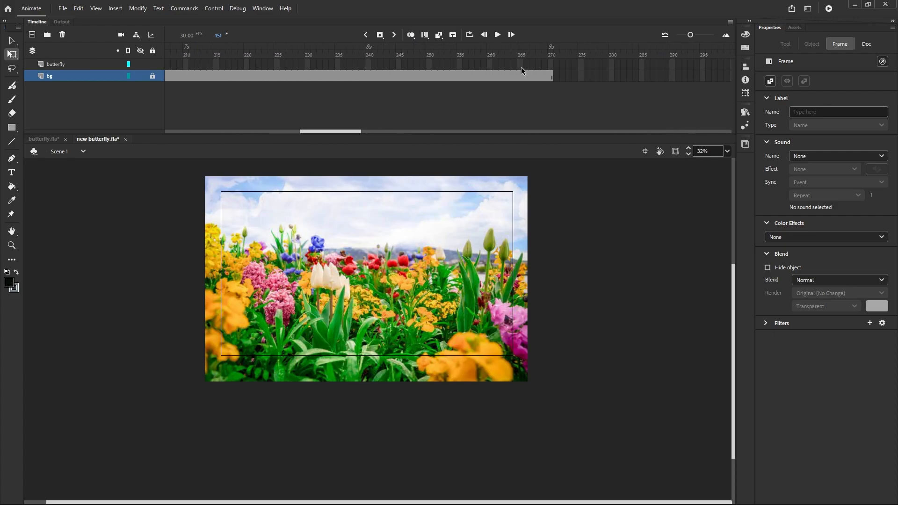
left_click(551, 76)
right_click(553, 78)
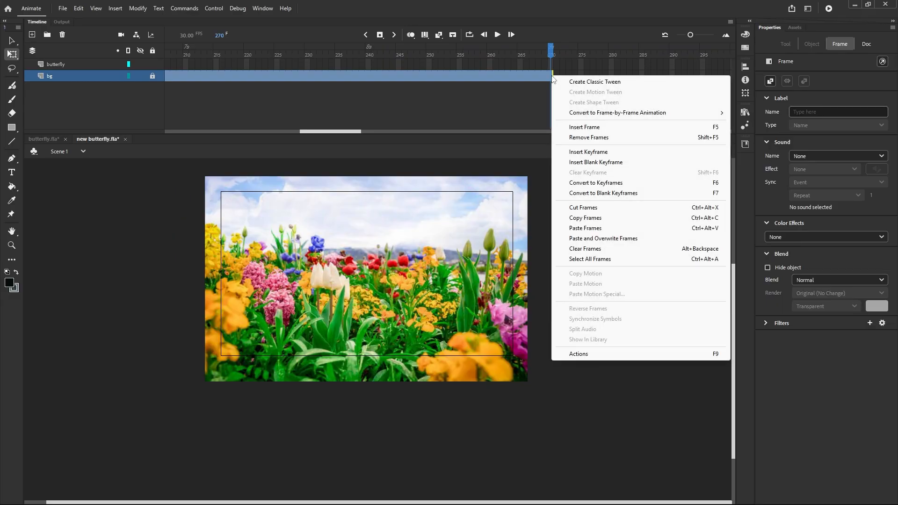
left_click(567, 137)
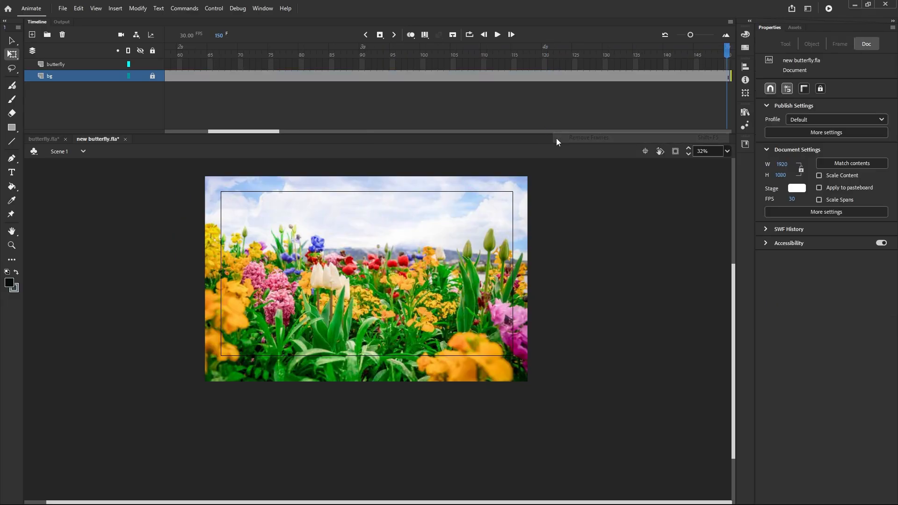
scroll(282, 133, "right", 5)
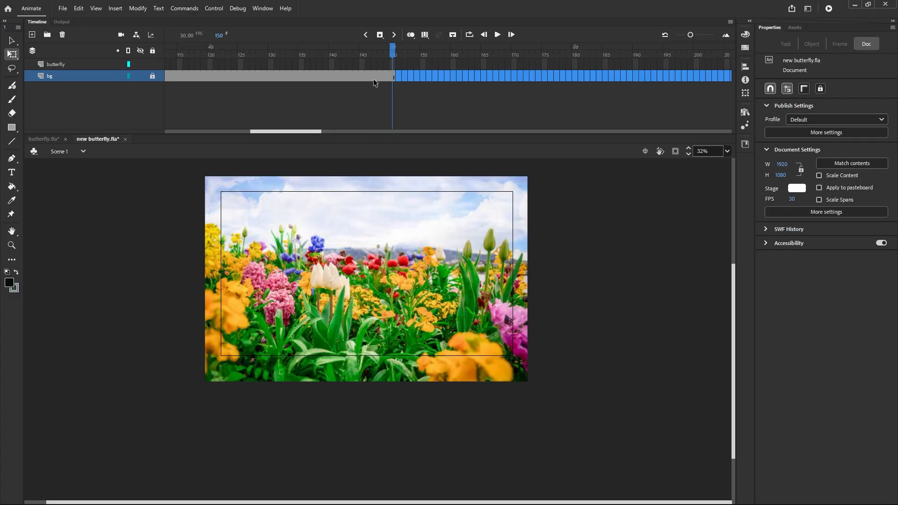
left_click(391, 79)
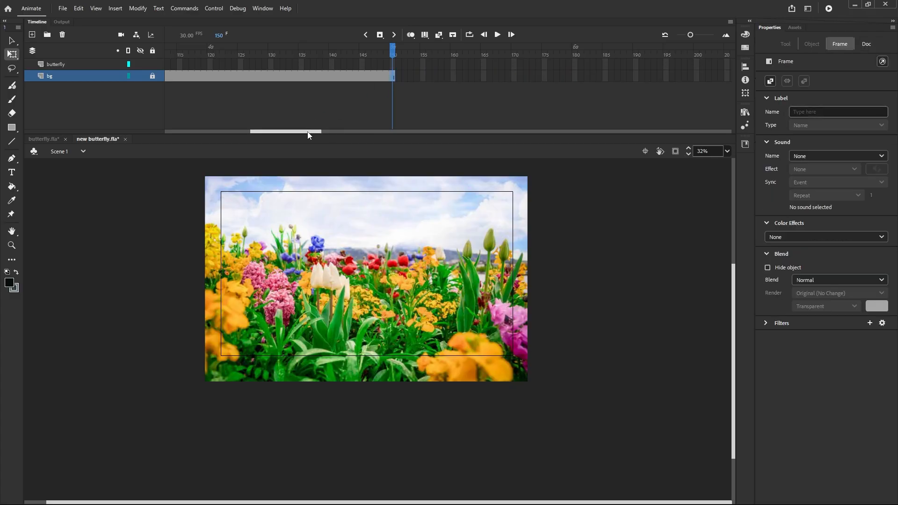
Step: Return to the butterfly layer's first frame and add a classic motion guide to that layer
left_click_drag(311, 132, 183, 131)
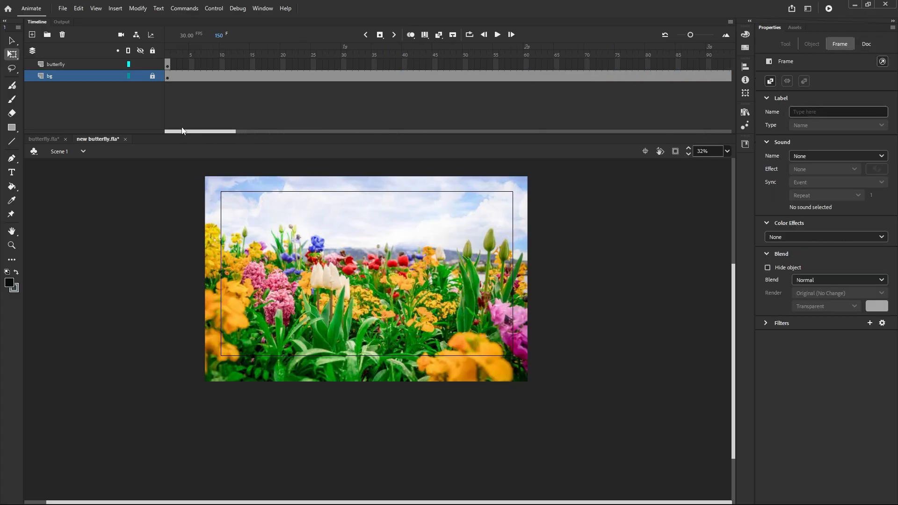
left_click(168, 66)
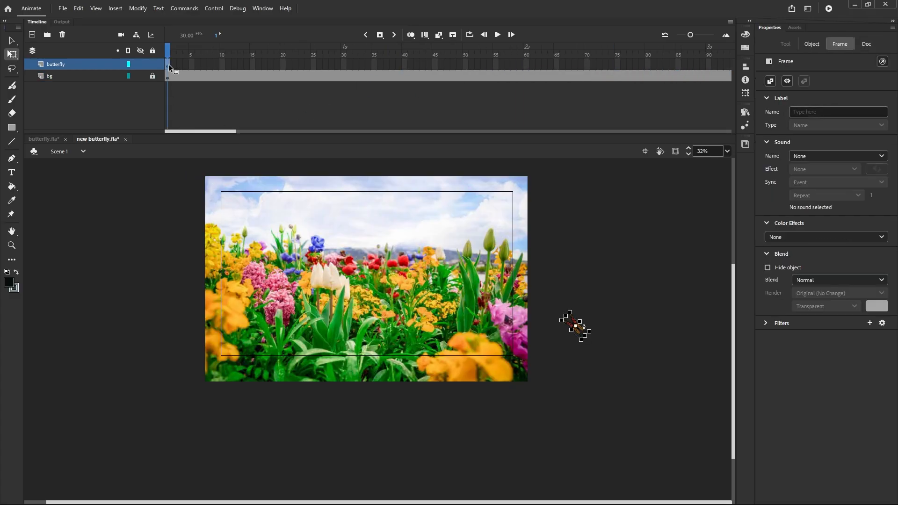
right_click(90, 68)
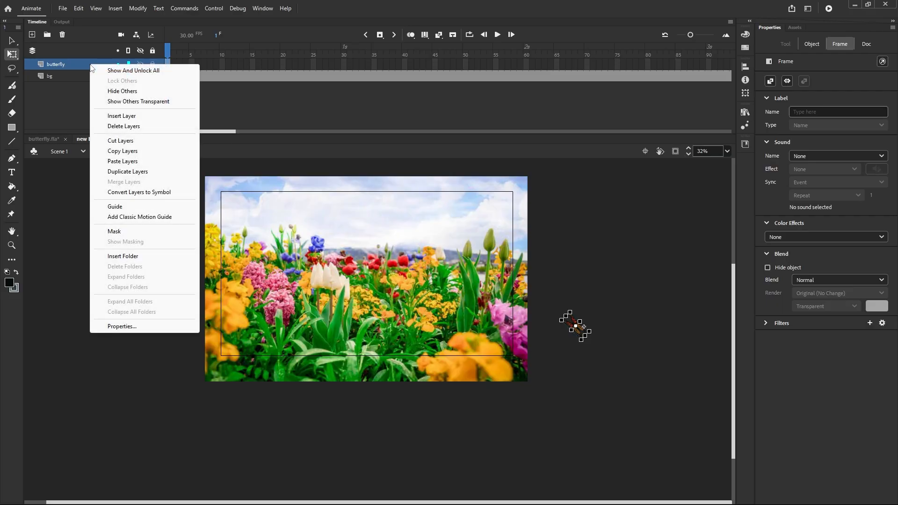
left_click(126, 217)
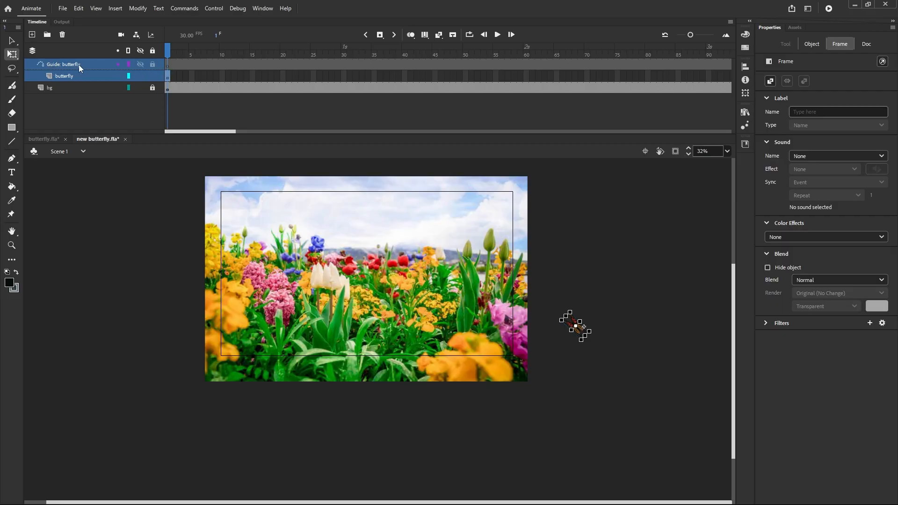
left_click(140, 76)
left_click(139, 77)
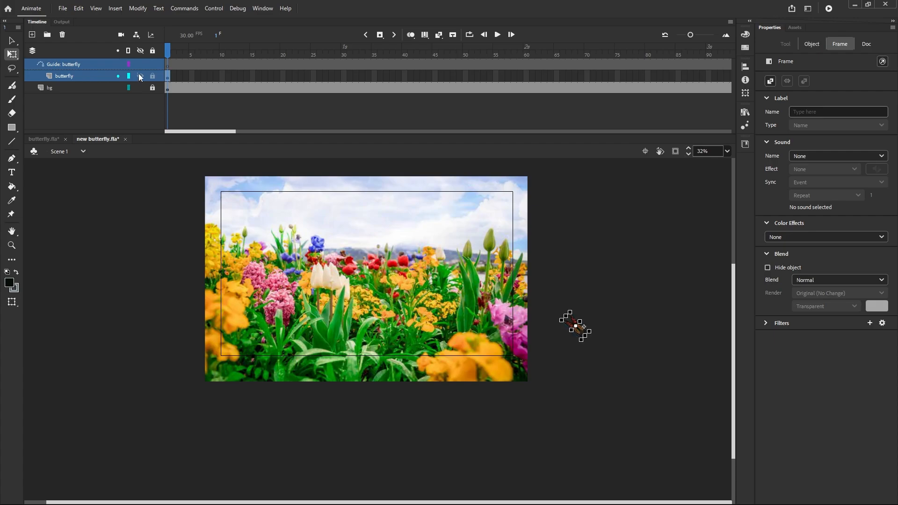
Step: On the guide layer's first frame, set up the Line tool with no fill and an orange-red stroke
left_click(168, 66)
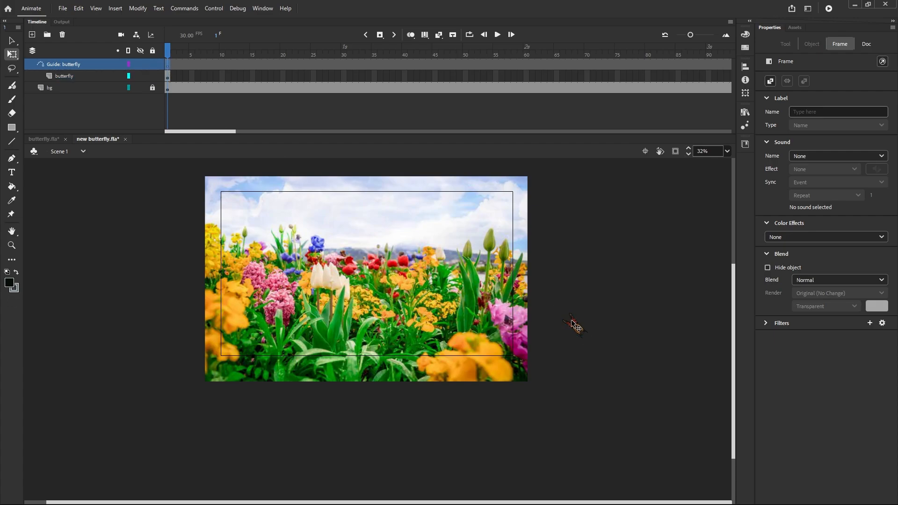
key("n")
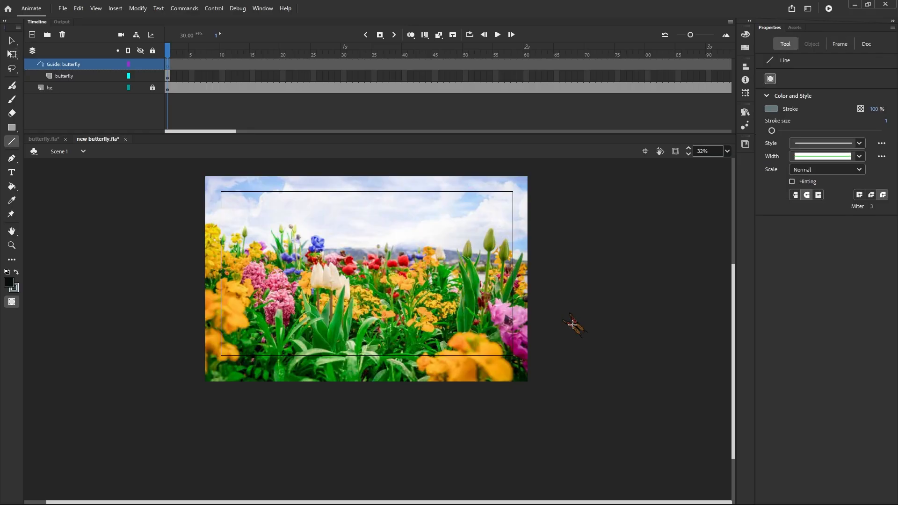
left_click(9, 283)
left_click(170, 300)
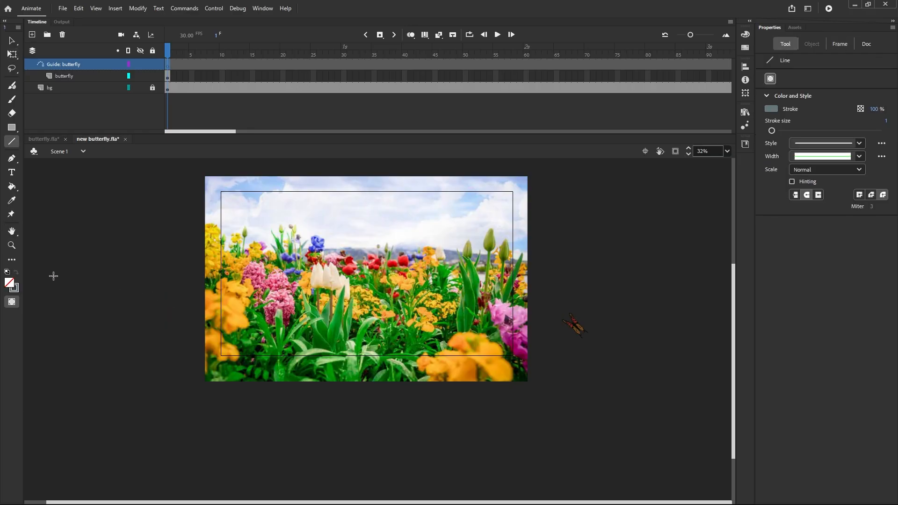
left_click(14, 288)
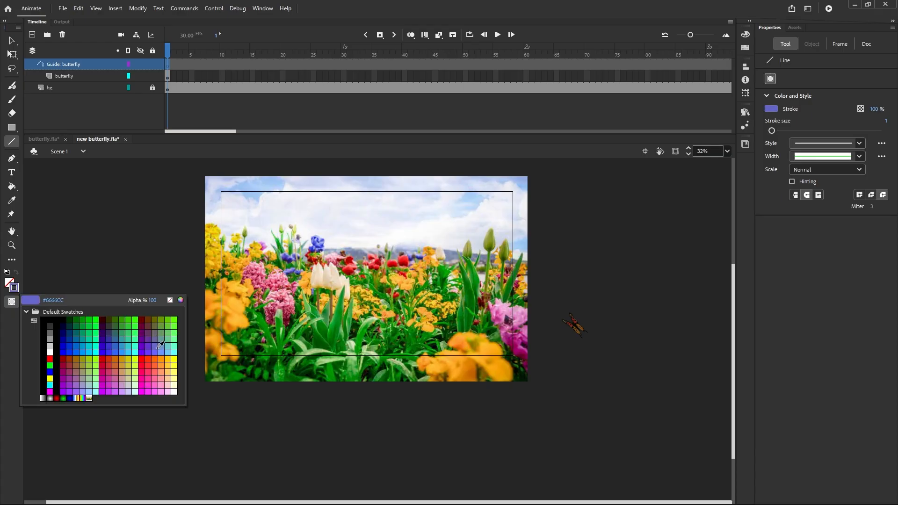
left_click(148, 358)
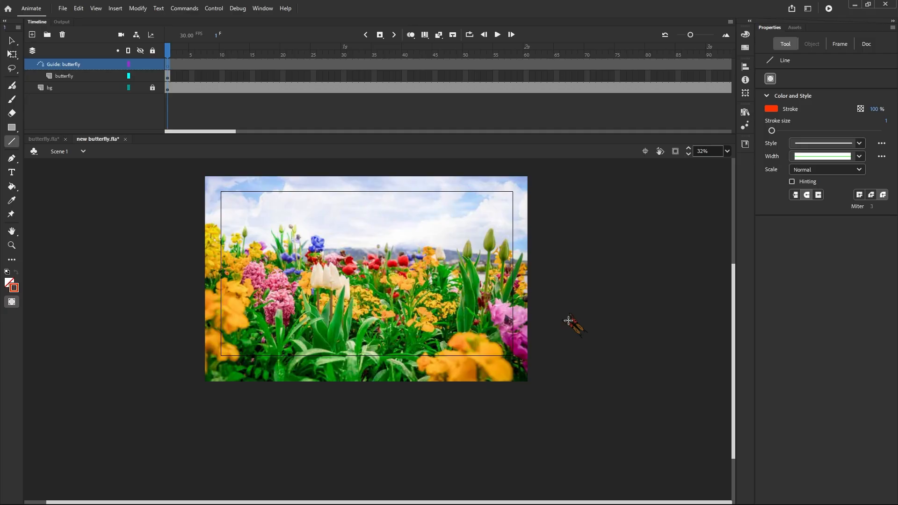
Step: Draw a connected zigzag flight path from the butterfly across the sky to the blue flower above the white tulips
left_click_drag(569, 320, 524, 295)
left_click_drag(486, 271, 435, 274)
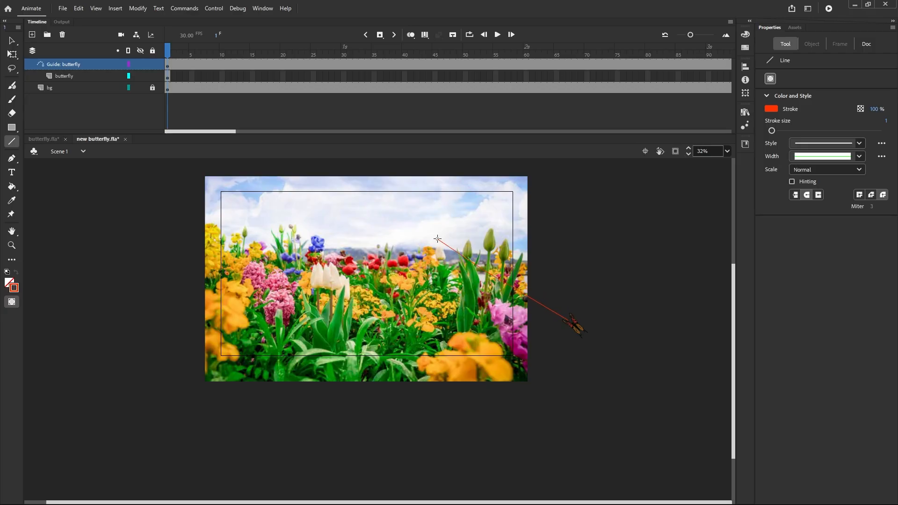
mouse_move(437, 239)
left_mouse_down()
mouse_move(465, 204)
mouse_move(426, 244)
mouse_move(345, 196)
mouse_move(316, 233)
left_mouse_up()
scroll(377, 205, "up", 3)
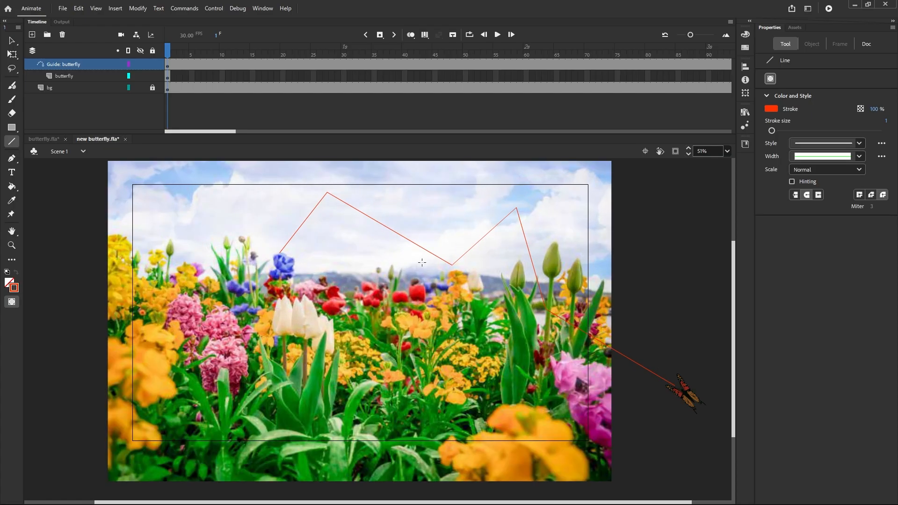
Step: Bend the guide segment nearest the butterfly into an arc and move its far corner up and to the right
left_click(12, 41)
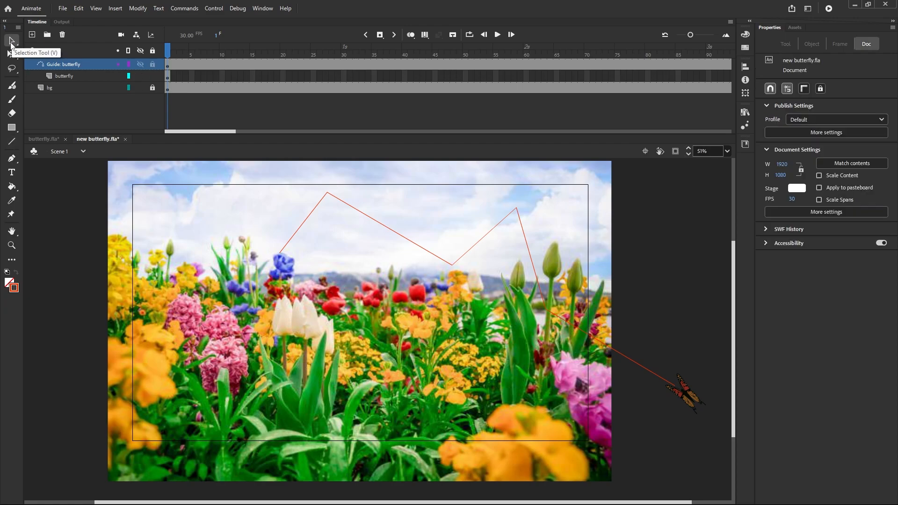
scroll(638, 373, "up", 3)
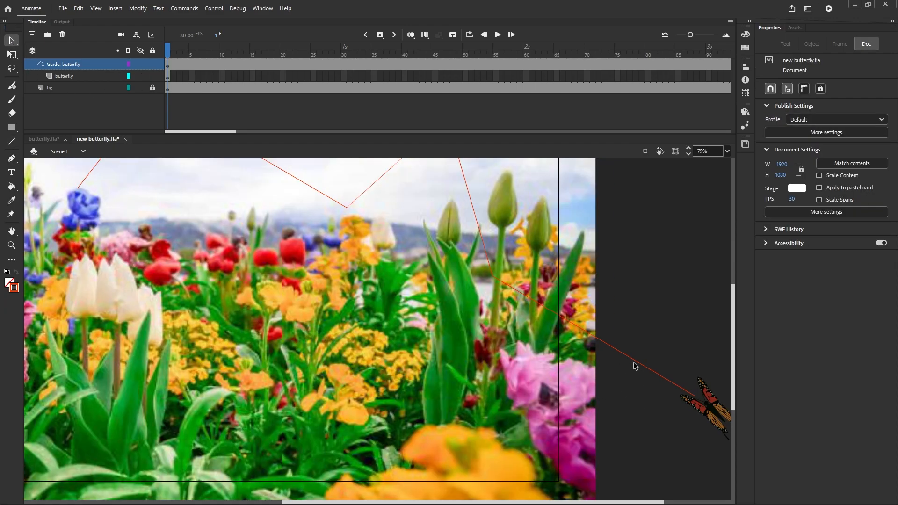
left_click_drag(634, 362, 655, 317)
scroll(529, 275, "up", 2)
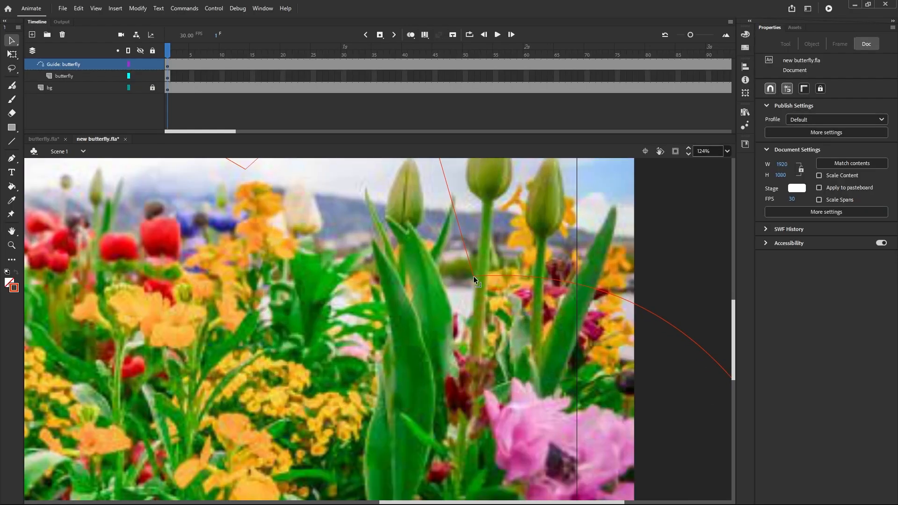
left_click_drag(474, 276, 504, 232)
left_click_drag(474, 277, 507, 230)
Step: Bend the remaining zigzag segments into curves, forming two rounded humps across the sky
scroll(503, 231, "down", 3)
scroll(481, 249, "down", 3)
scroll(507, 246, "up", 3)
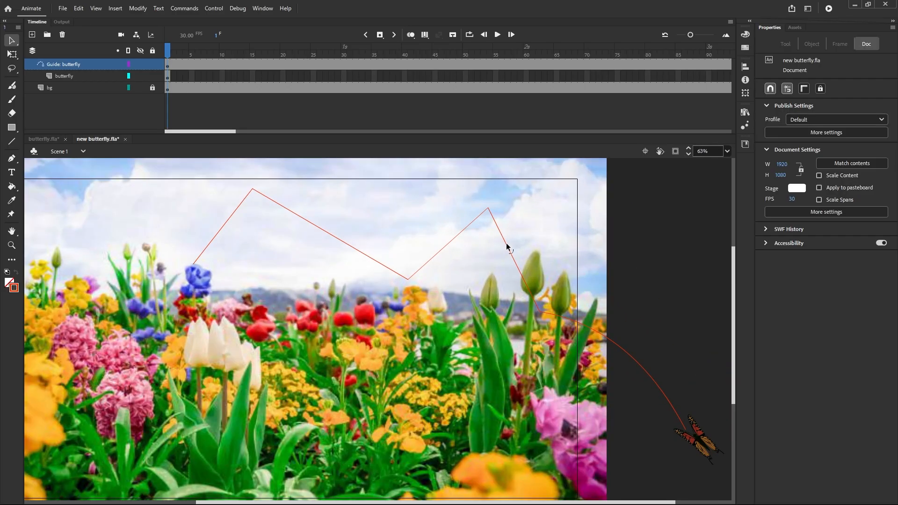
left_click_drag(512, 240, 488, 263)
left_click_drag(459, 236, 445, 195)
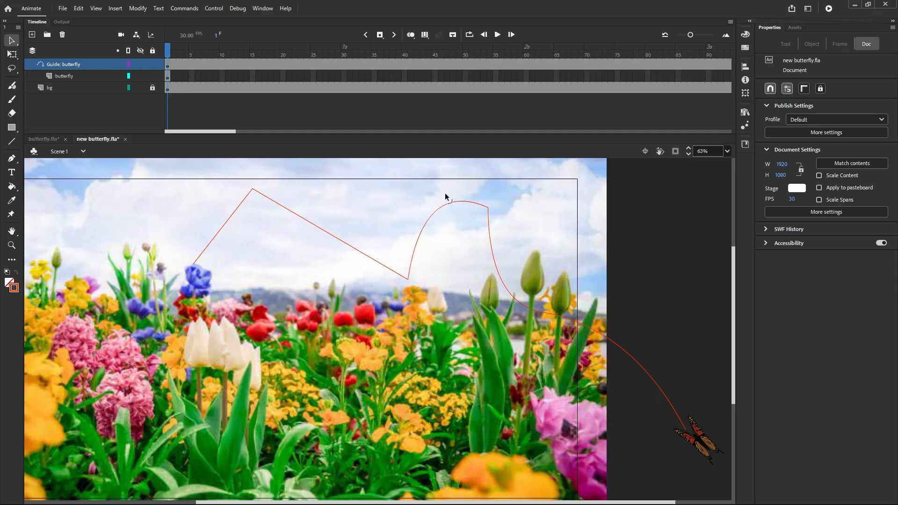
left_click_drag(372, 216, 385, 208)
left_click_drag(251, 189, 222, 225)
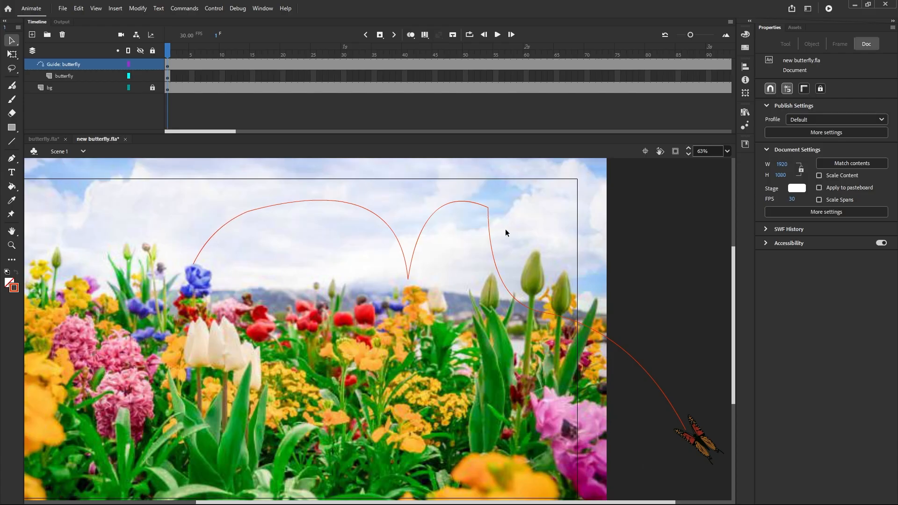
Step: Smooth the sharp corner on the right-hand hump and the bend leading down to the butterfly
scroll(500, 222, "up", 3)
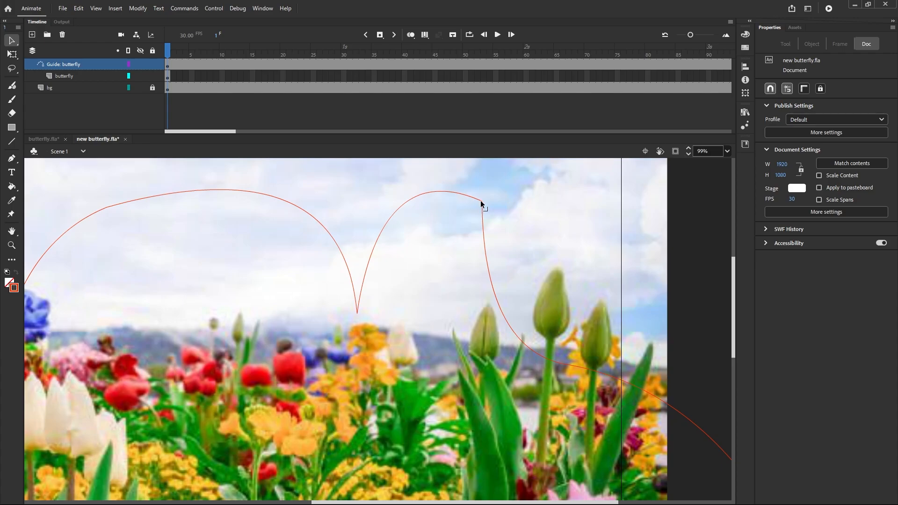
left_click_drag(481, 202, 471, 211)
mouse_move(477, 257)
left_mouse_down()
mouse_move(487, 251)
mouse_move(480, 240)
left_mouse_up()
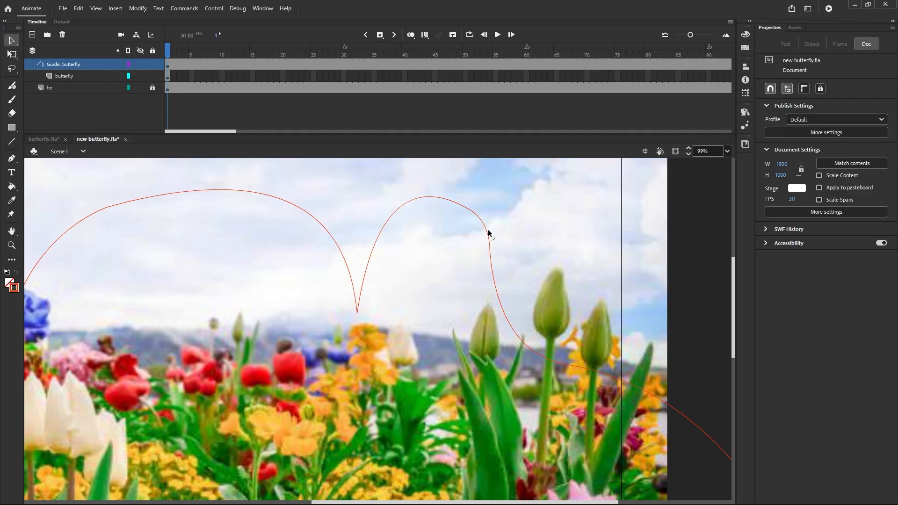
left_click_drag(479, 271, 610, 350)
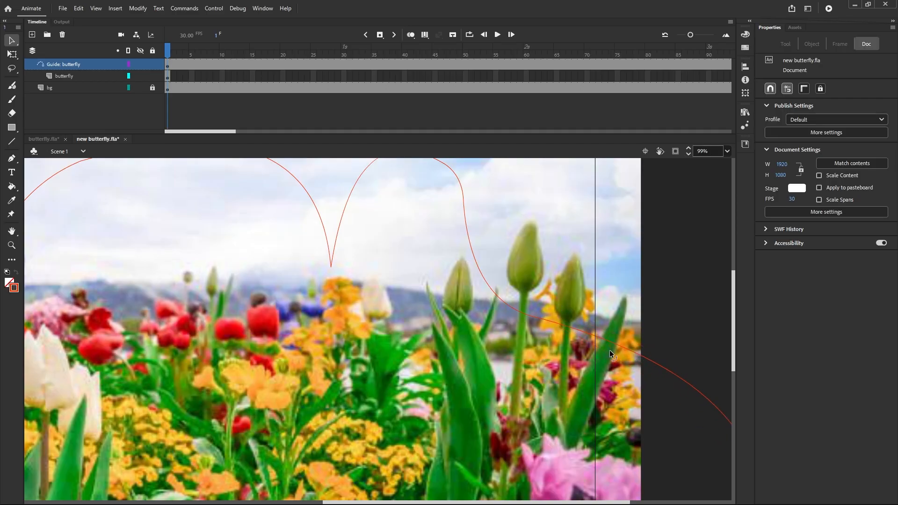
Step: Bend the descending side of the left-hand guide hump into a rounded trough and smooth the bend above it
scroll(434, 229, "down", 2)
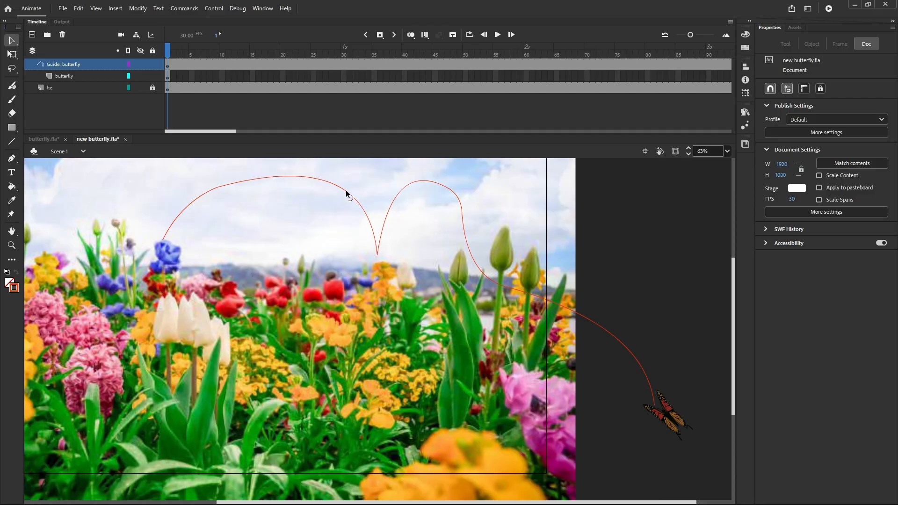
left_click_drag(347, 193, 333, 254)
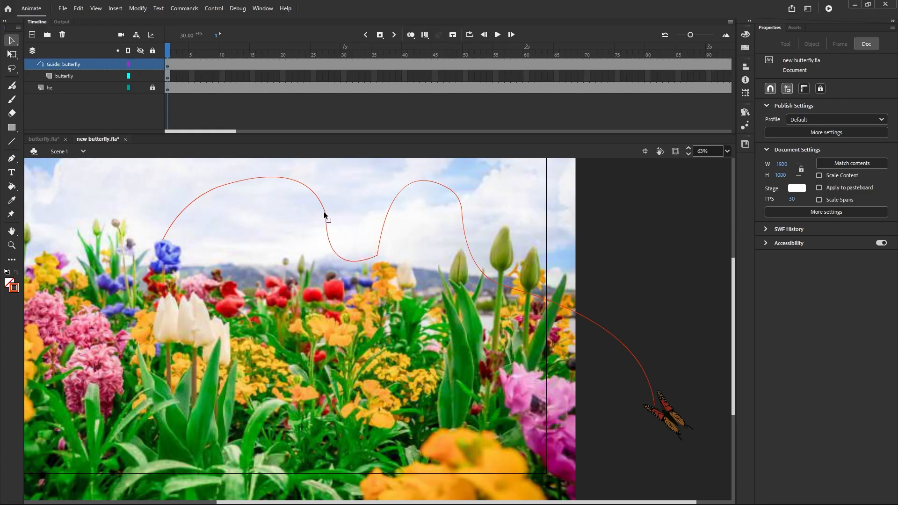
left_click_drag(325, 214, 268, 179)
scroll(397, 245, "up", 3)
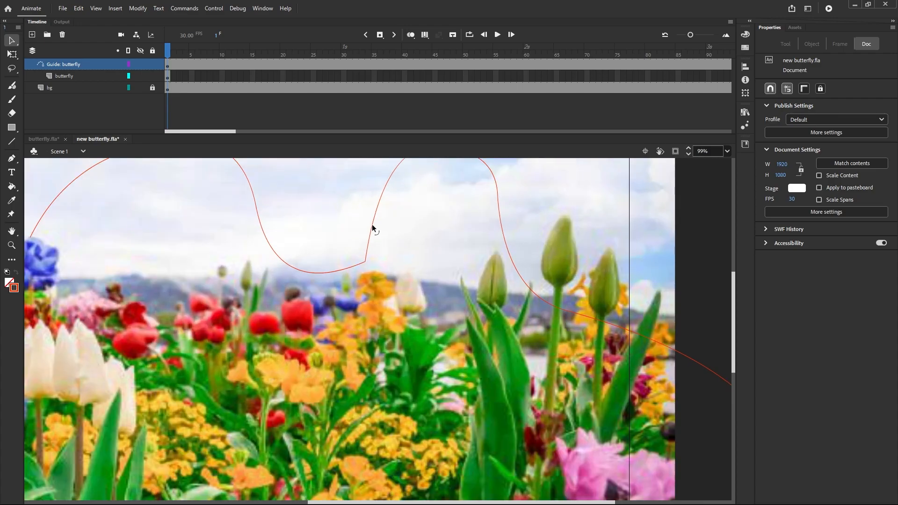
Step: Smooth the sharp corner where the guide's trough rises into the right-hand hump
left_click_drag(371, 224, 405, 230)
scroll(349, 267, "up", 3)
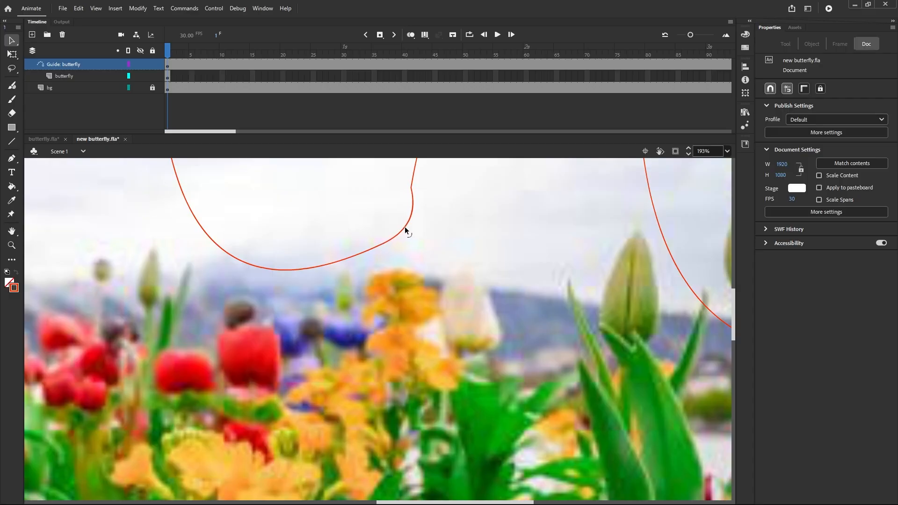
scroll(414, 260, "down", 2)
scroll(417, 215, "up", 2)
scroll(403, 229, "up", 1)
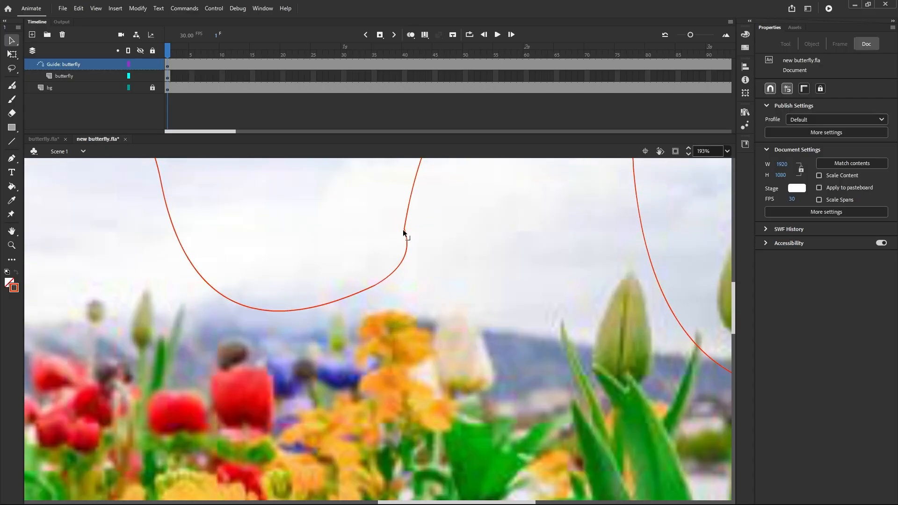
left_click_drag(404, 226, 417, 217)
scroll(411, 282, "down", 3)
scroll(416, 279, "up", 2)
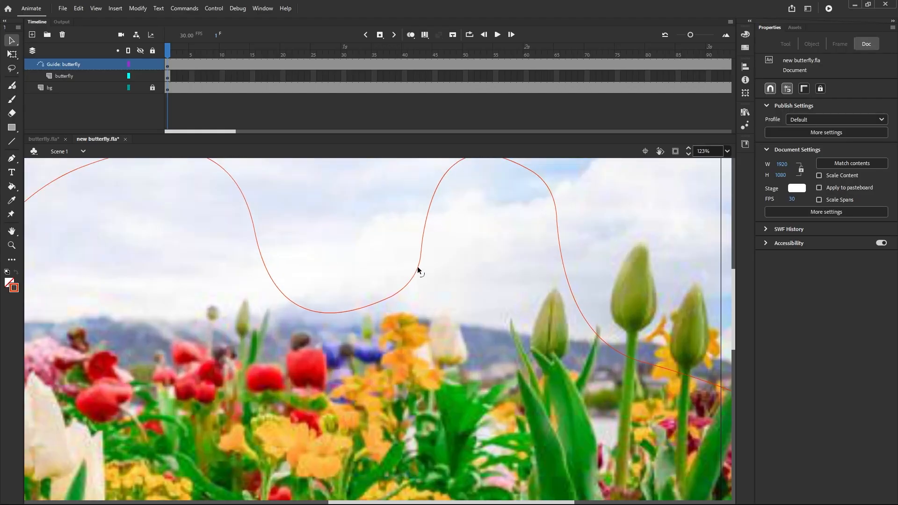
left_click_drag(417, 267, 427, 267)
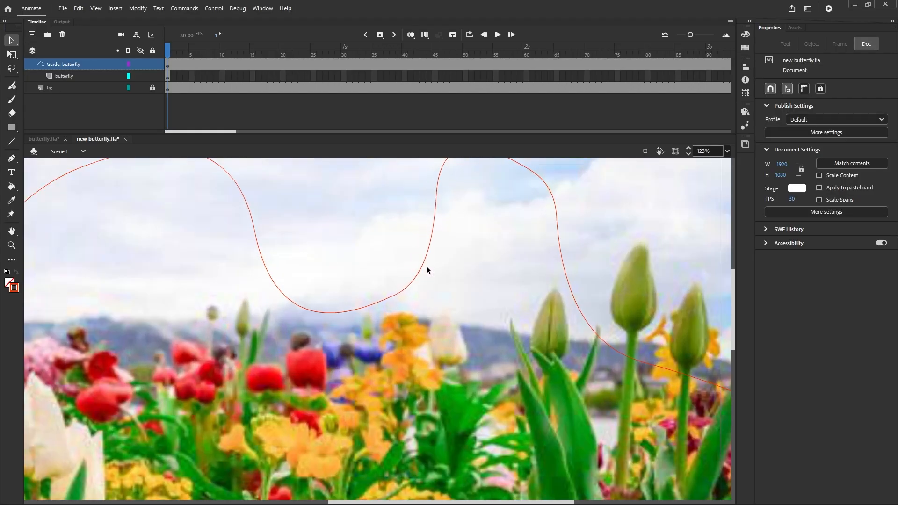
Step: Round the top of the right-hand hump and even out the trough and rising curve of the guide
scroll(357, 284, "down", 3)
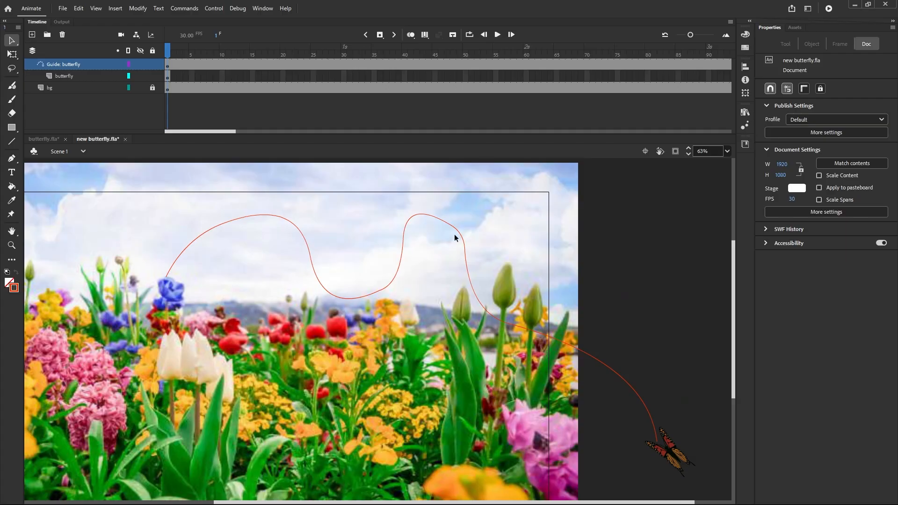
left_click_drag(415, 216, 425, 227)
scroll(447, 257, "down", 2)
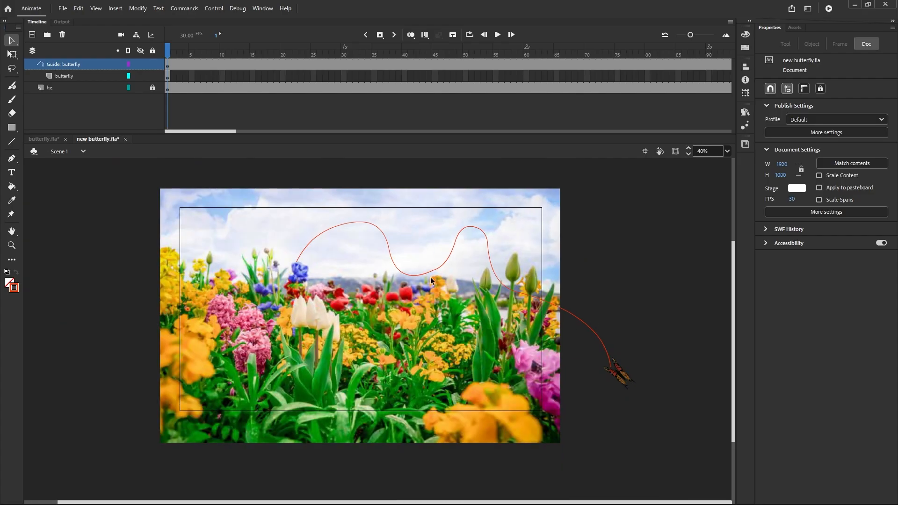
scroll(425, 283, "up", 3)
left_click_drag(415, 279, 418, 268)
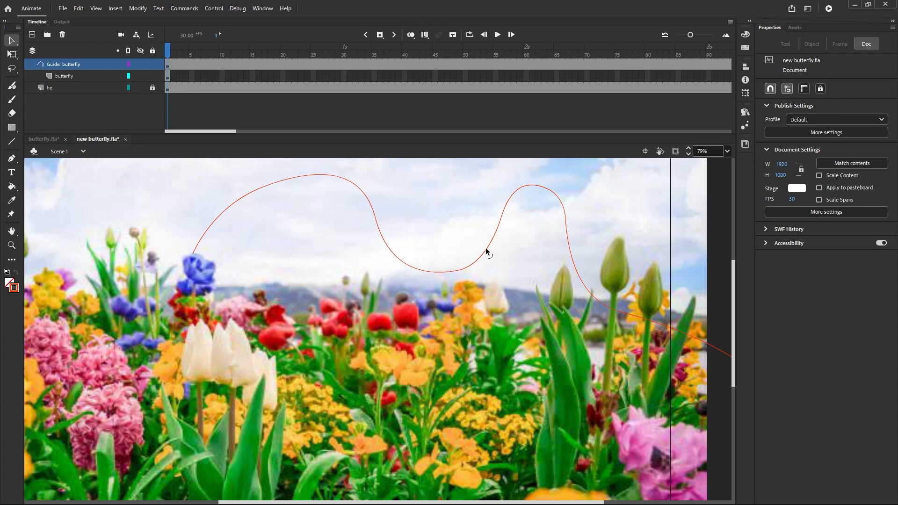
left_click_drag(486, 251, 489, 247)
scroll(403, 247, "down", 2)
scroll(608, 344, "up", 2)
scroll(608, 344, "down", 2)
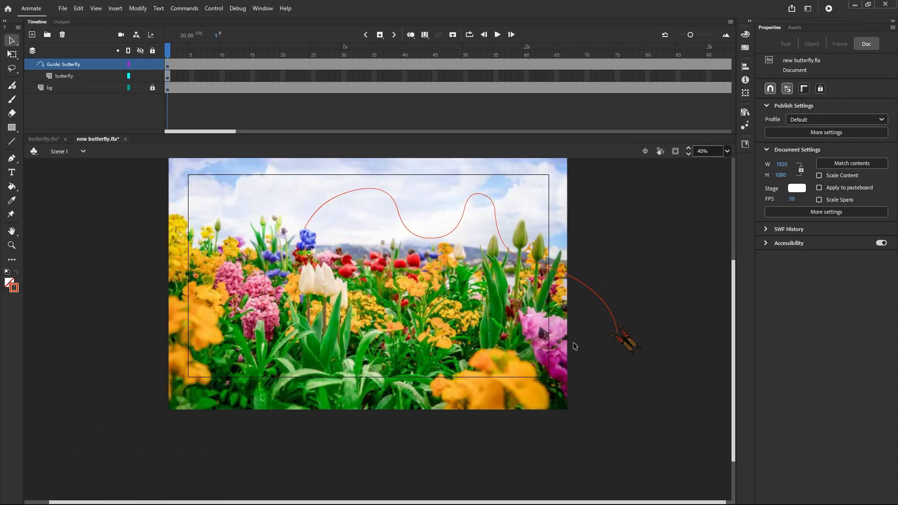
Step: Move the butterfly at frame 1 onto the off-stage end of the guide path
scroll(636, 348, "up", 2)
left_click(642, 347)
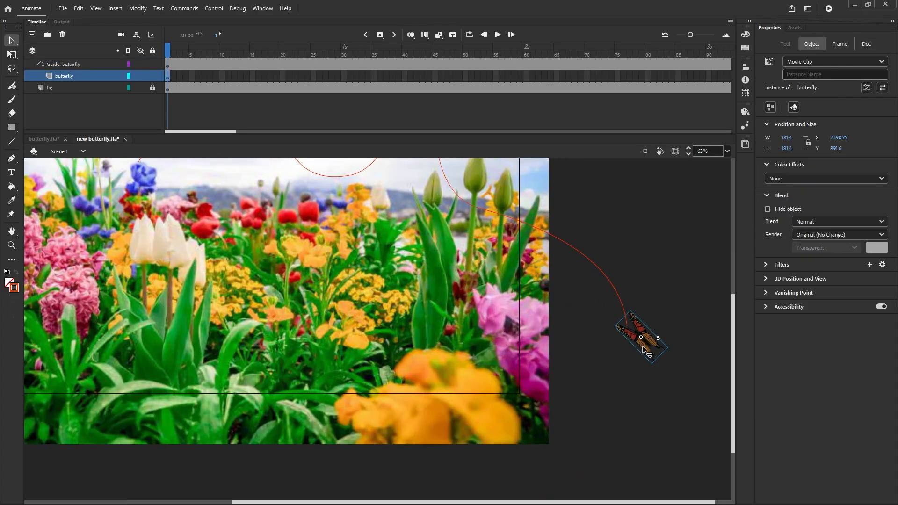
left_click_drag(641, 347, 630, 340)
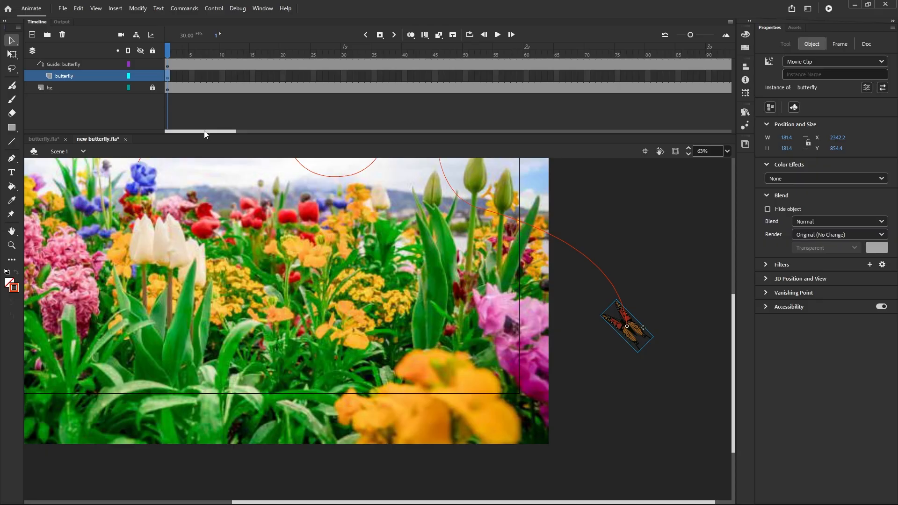
Step: Insert a keyframe at frame 150 on the butterfly layer
left_click(167, 79)
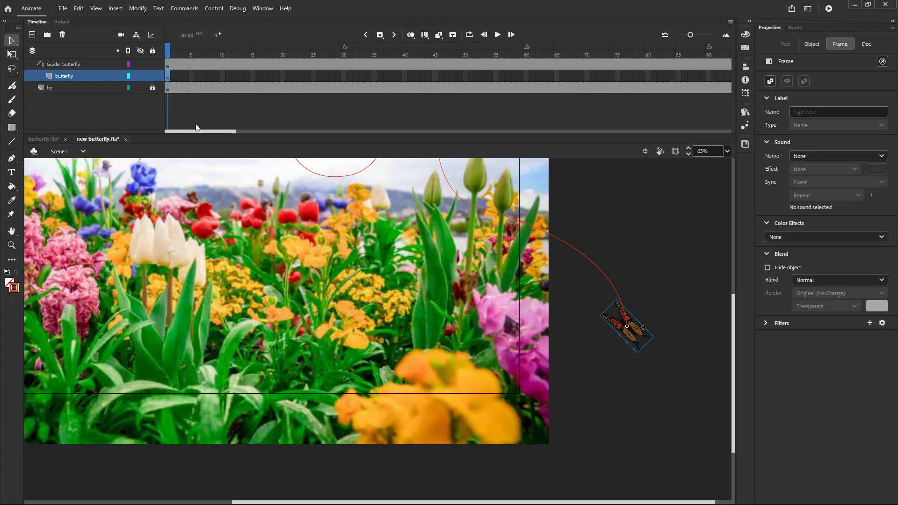
scroll(270, 248, "down", 2)
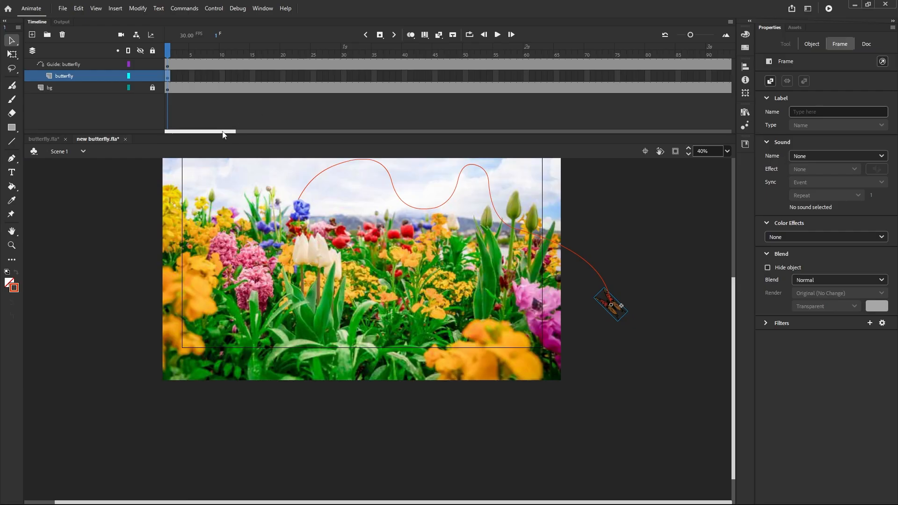
left_click(235, 133)
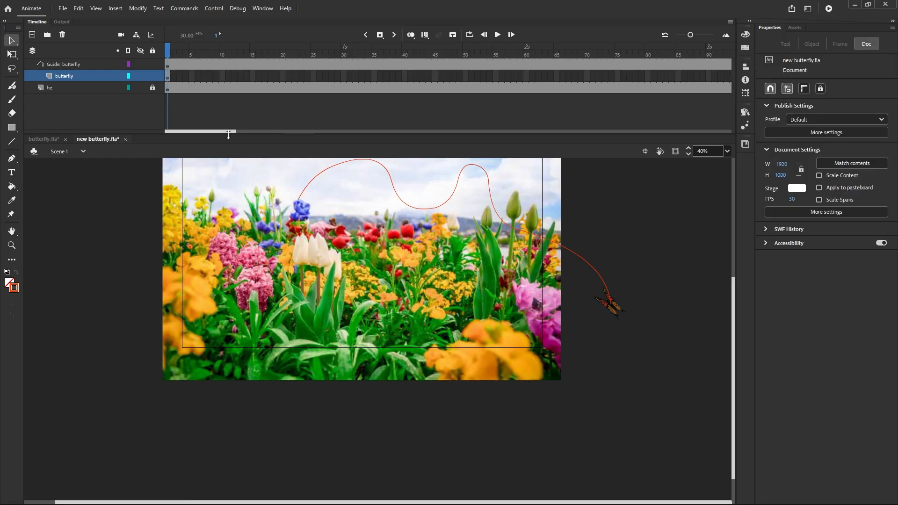
left_click_drag(232, 132, 331, 133)
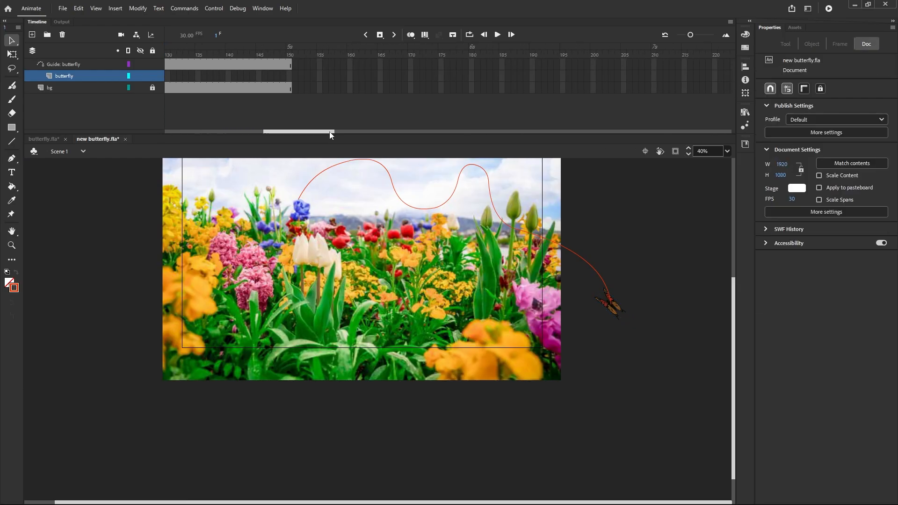
left_click(291, 76)
right_click(290, 75)
left_click(315, 153)
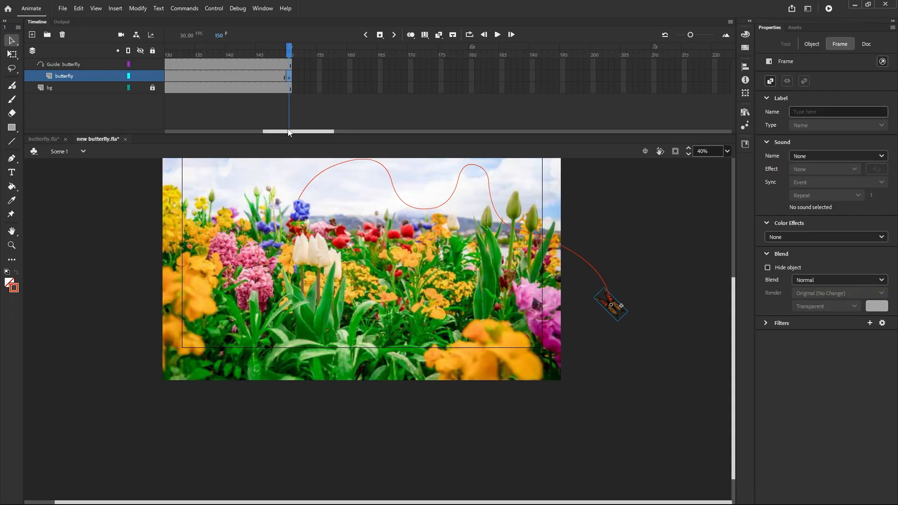
Step: Move the butterfly at frame 150 to the end of the guide path above the blue flower
left_click_drag(285, 132, 188, 133)
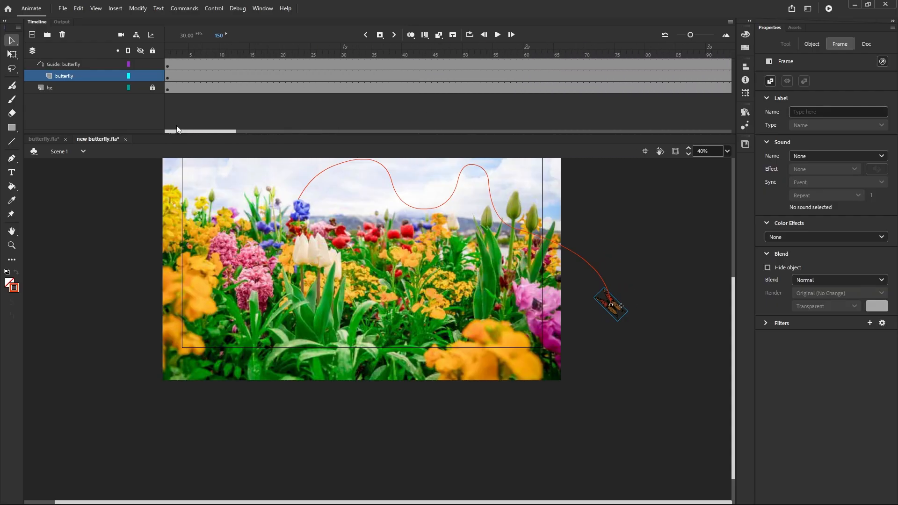
left_click(168, 81)
left_click_drag(190, 132, 275, 149)
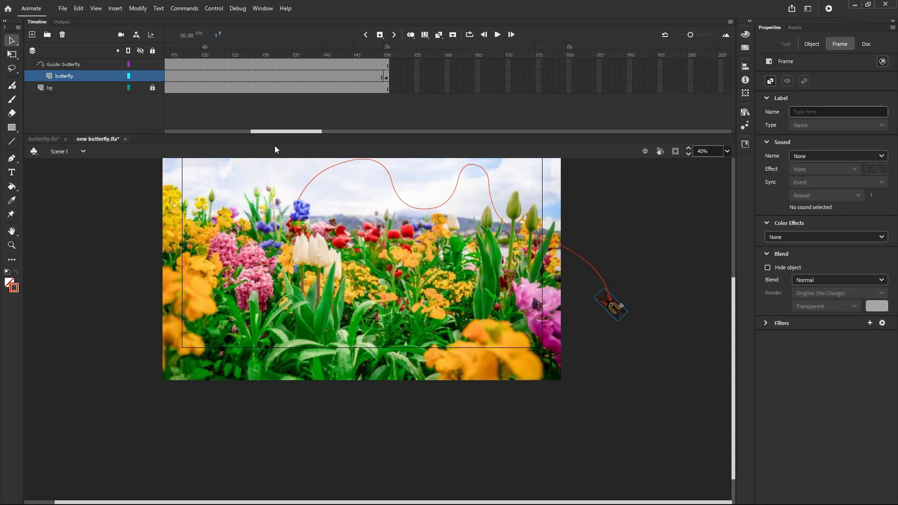
left_click(387, 78)
left_click_drag(615, 306, 306, 214)
Step: Rotate the frame 150 butterfly to line up with the path's end and scale it down to about 141 by 100 px
scroll(307, 214, "up", 3)
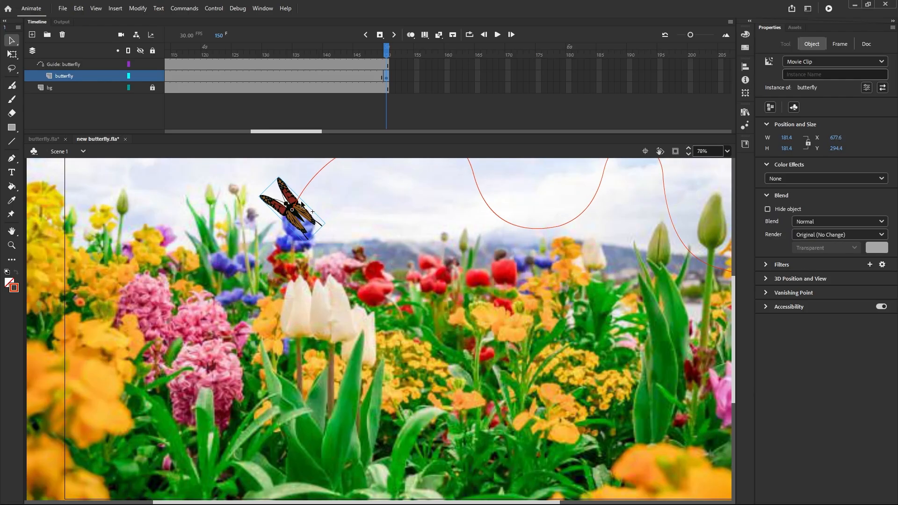
left_click(16, 56)
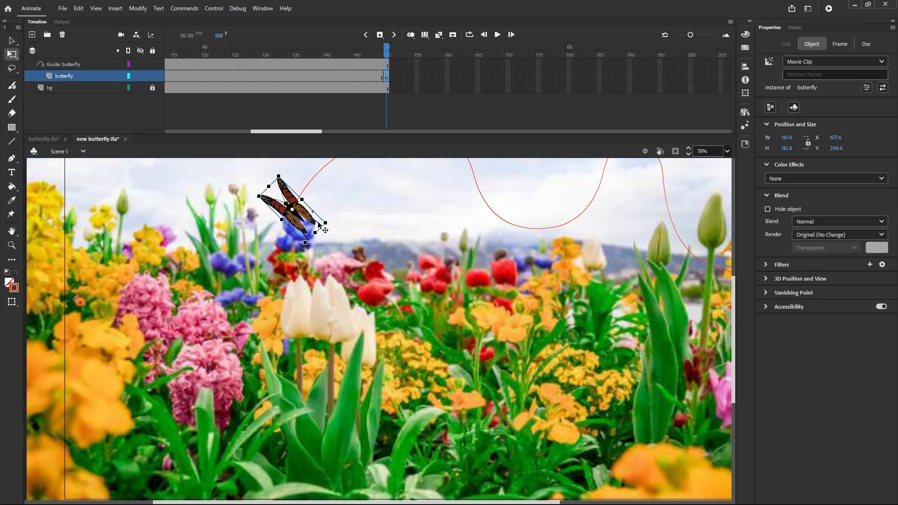
left_click_drag(331, 232, 342, 178)
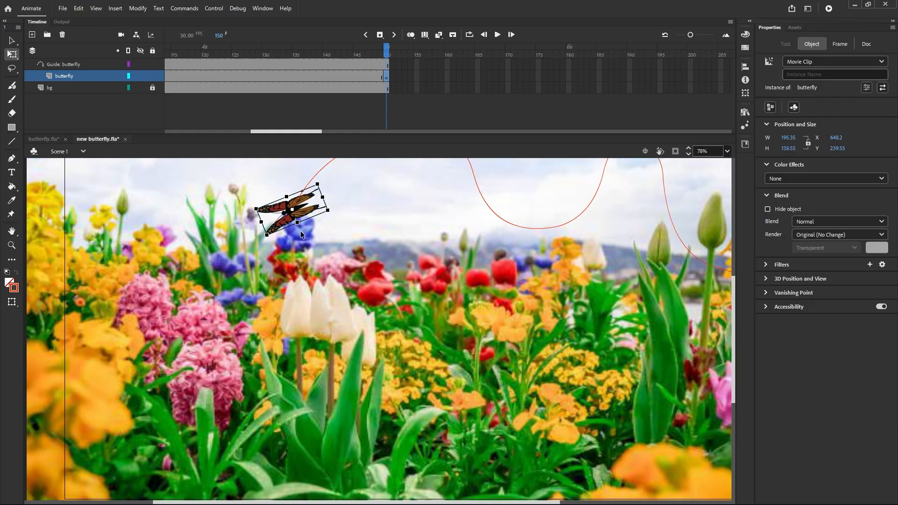
scroll(302, 228, "down", 3)
scroll(301, 227, "up", 3)
scroll(308, 218, "down", 2)
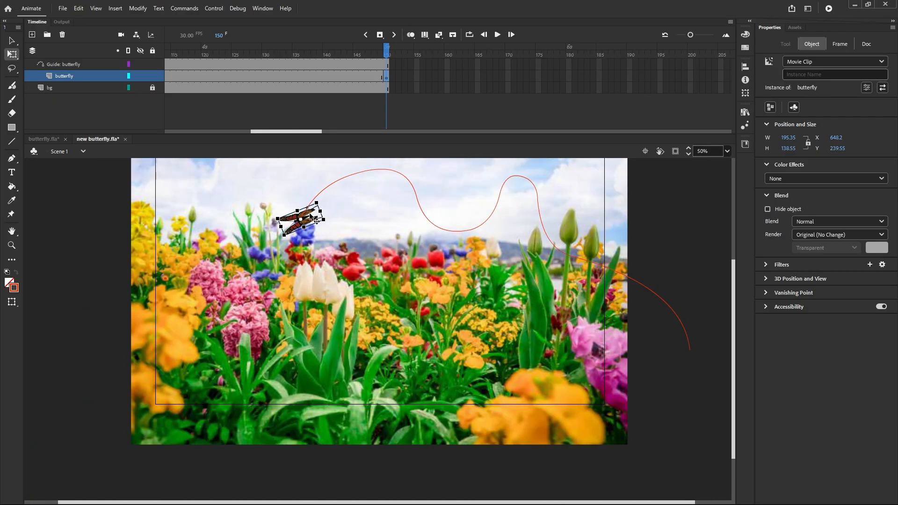
scroll(316, 205, "up", 2)
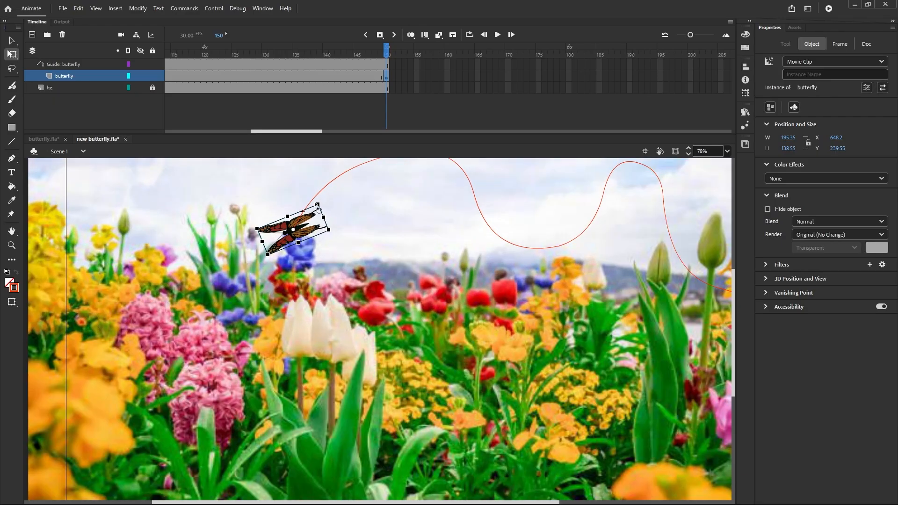
left_click_drag(316, 204, 315, 208)
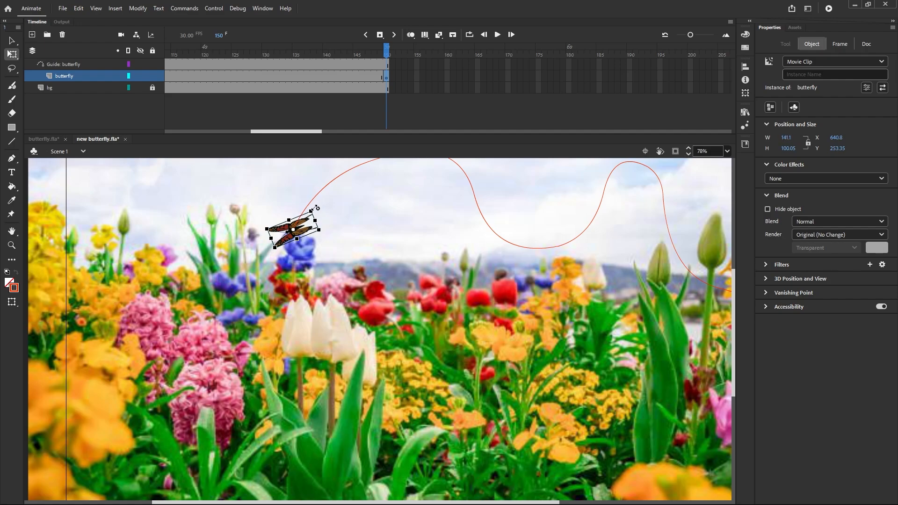
scroll(316, 210, "down", 3)
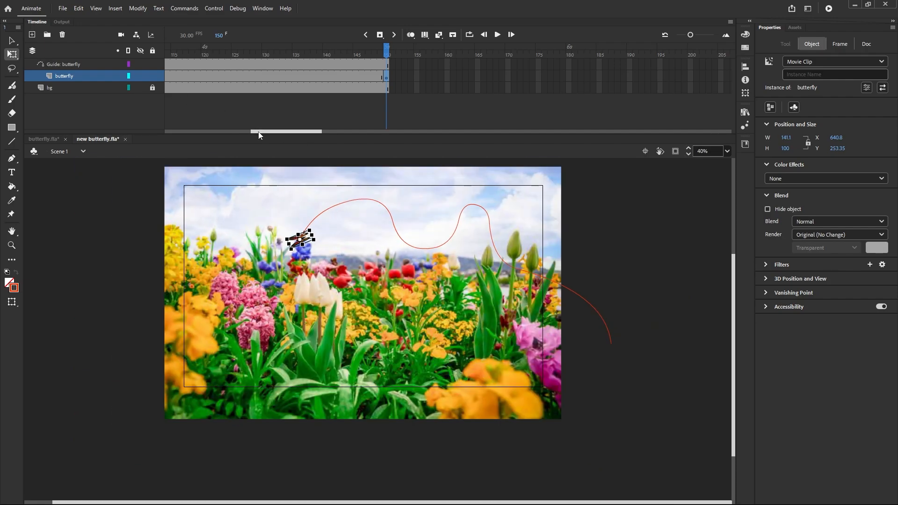
Step: Scale down the frame 1 butterfly at the off-stage path end to about 91.5 by 91.5 px
left_click_drag(258, 131, 173, 130)
left_click(167, 76)
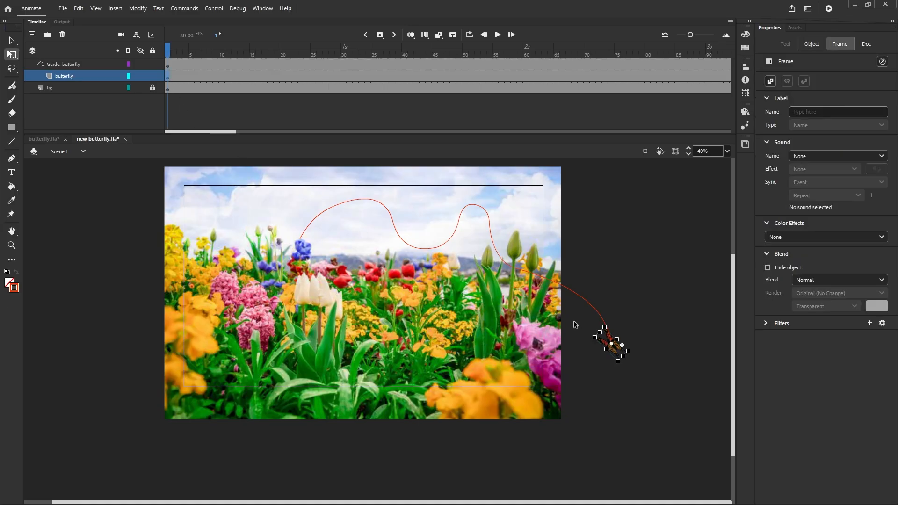
scroll(603, 350, "up", 2)
scroll(603, 349, "up", 1)
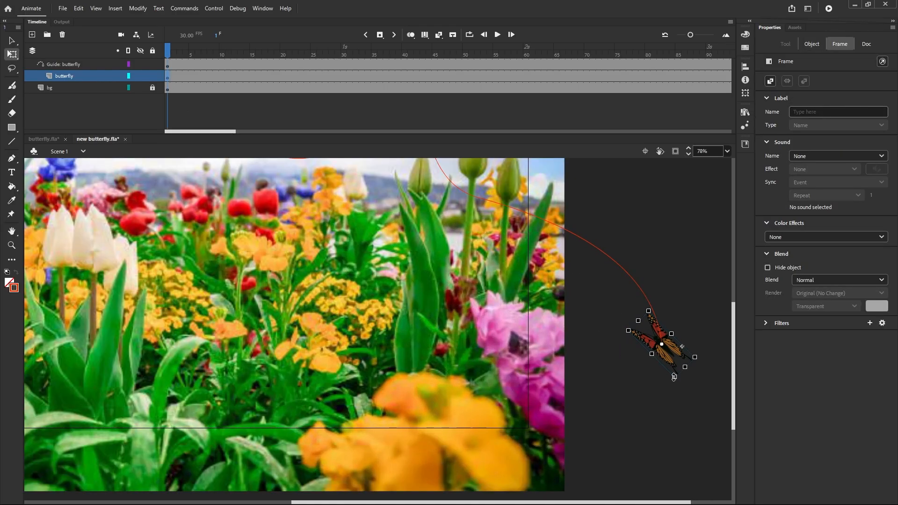
left_click_drag(673, 376, 671, 366)
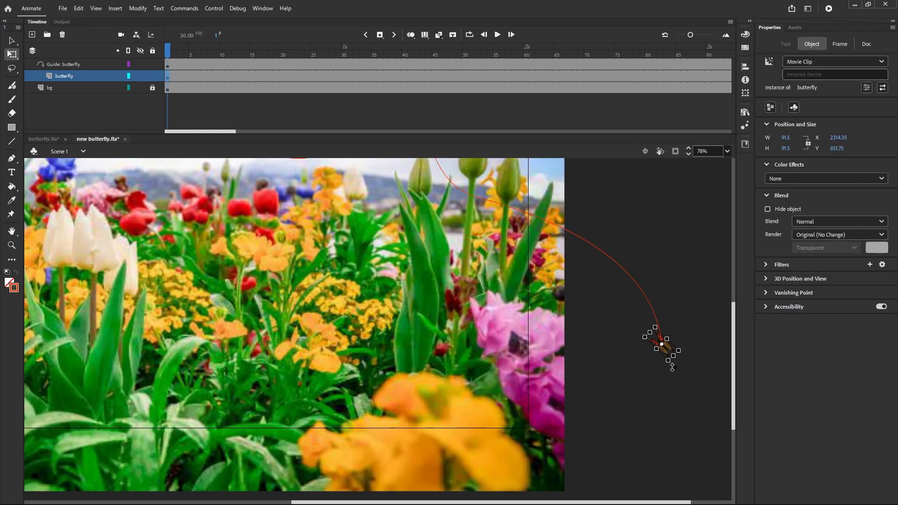
left_click(616, 378)
scroll(616, 378, "down", 2)
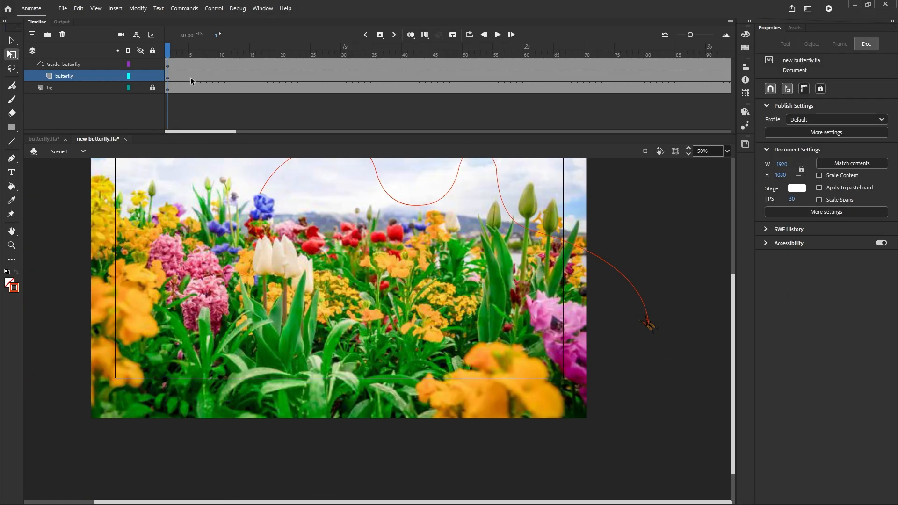
Step: Create a classic tween on the butterfly layer between frames 1 and 150 and return to frame 1
left_click(211, 77)
right_click(211, 77)
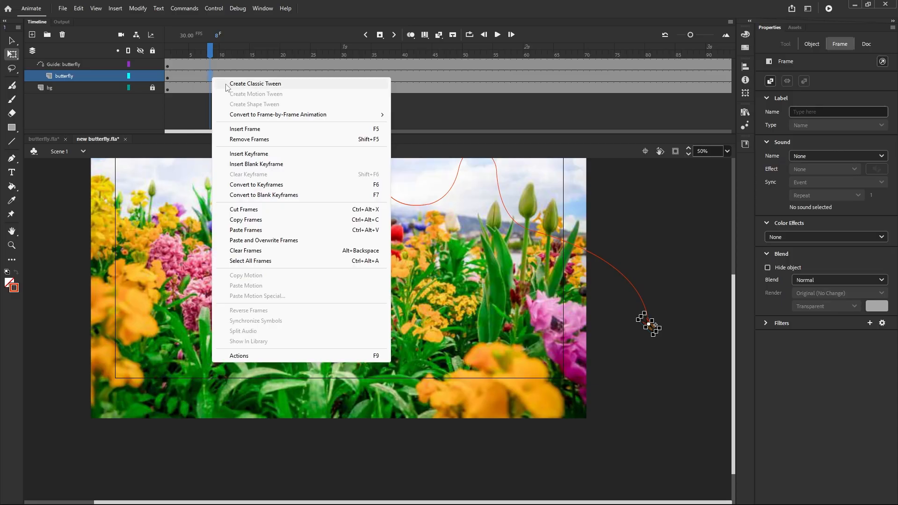
left_click(227, 85)
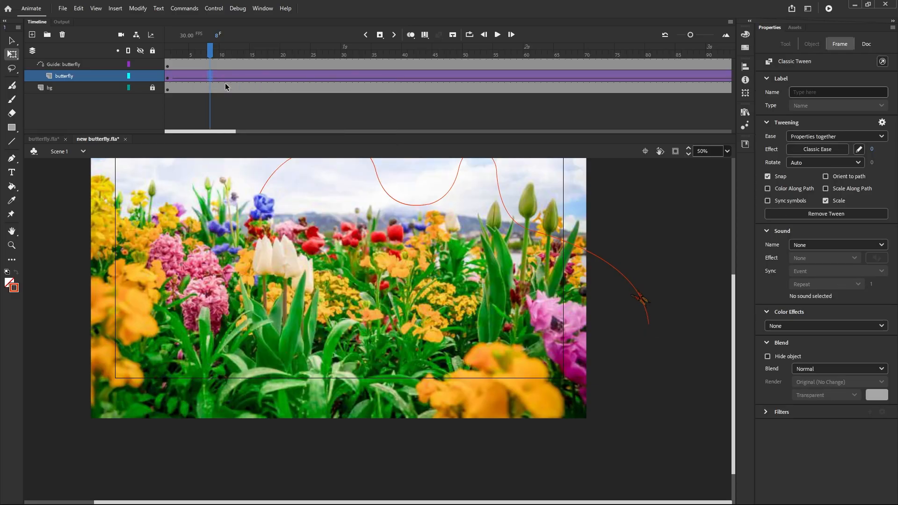
left_click(168, 76)
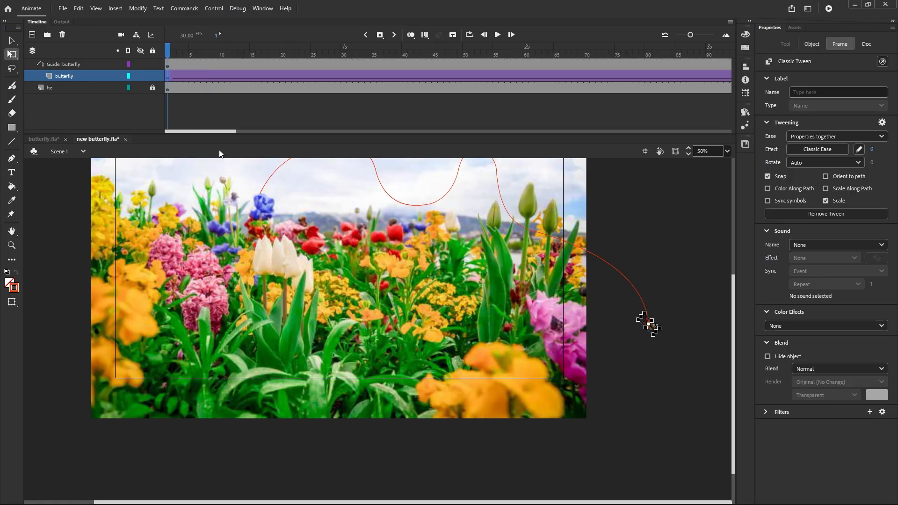
left_click(661, 287)
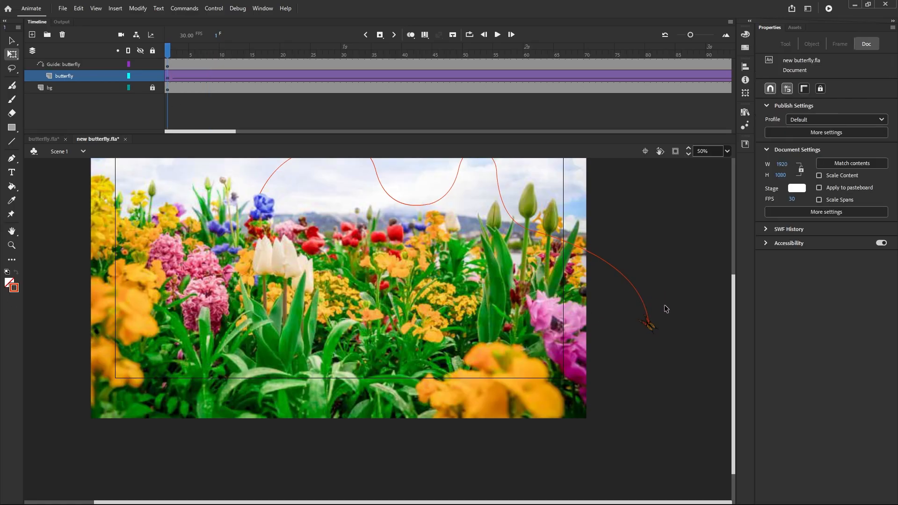
Step: Turn on Orient to path for the butterfly layer's classic tween starting at frame 1
scroll(665, 318, "up", 5)
scroll(645, 341, "up", 1)
left_click(637, 355)
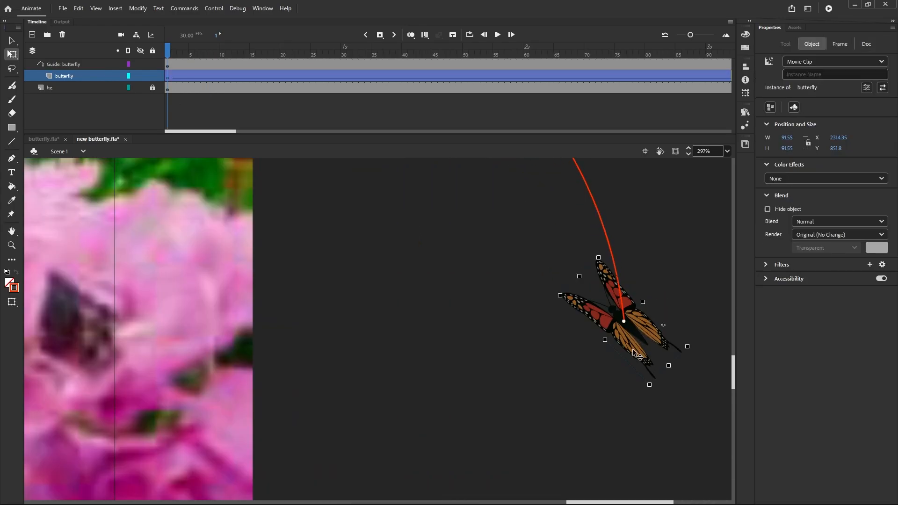
left_click(167, 80)
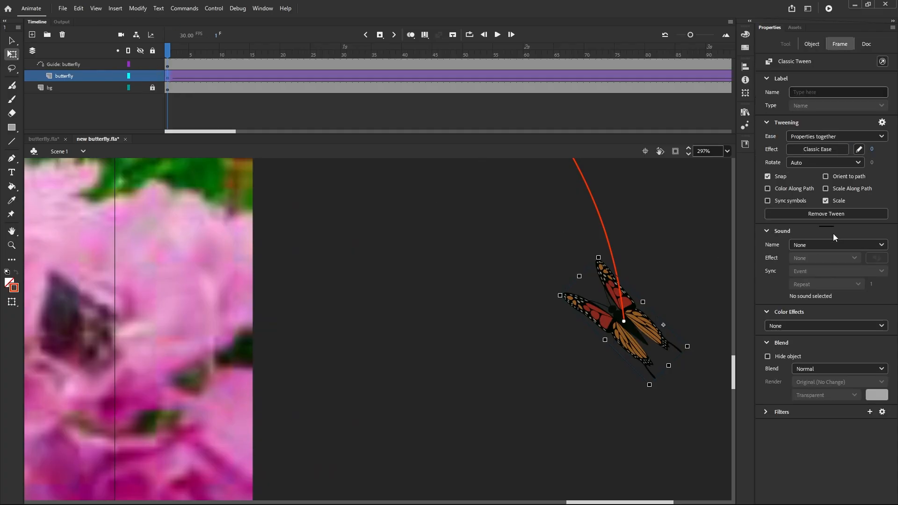
left_click(826, 177)
Step: Rotate the frame 1 butterfly so its body lines up with the off-stage start of the guide path
scroll(603, 329, "up", 3)
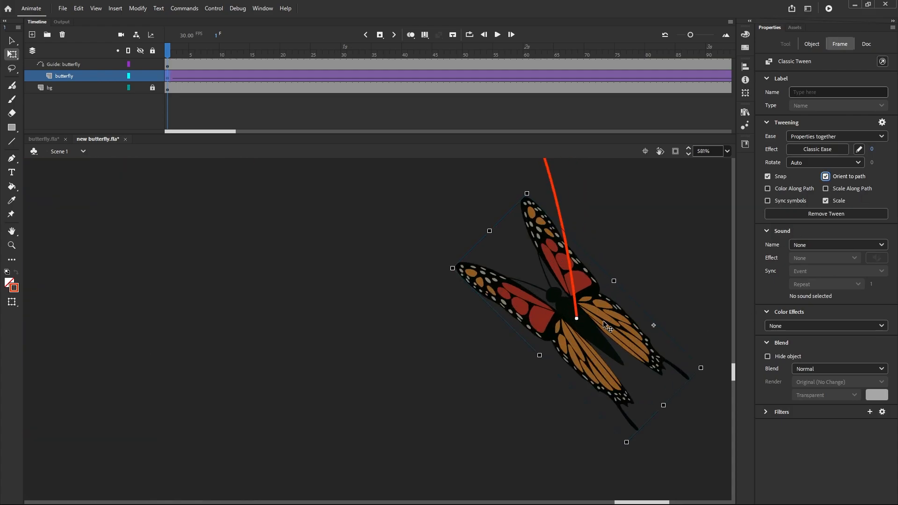
left_click(616, 342)
left_click_drag(614, 337, 607, 319)
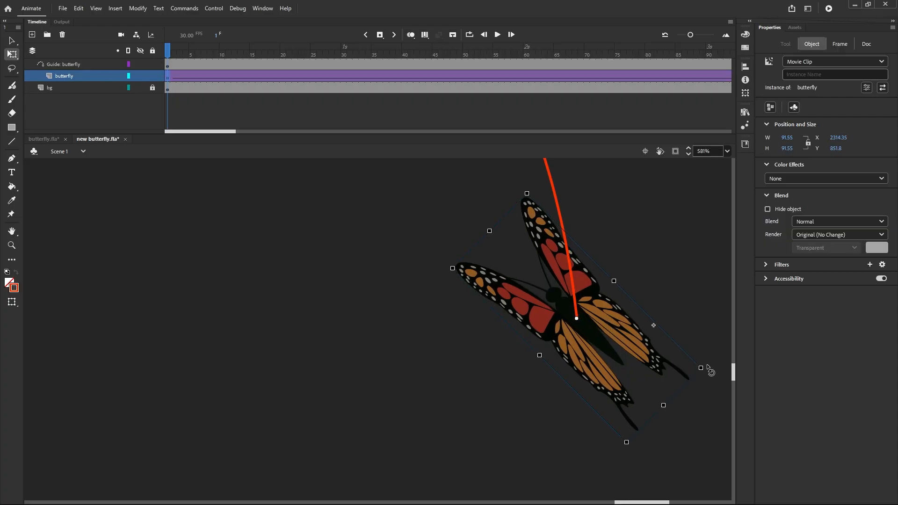
left_click_drag(708, 368, 663, 449)
scroll(578, 356, "down", 4)
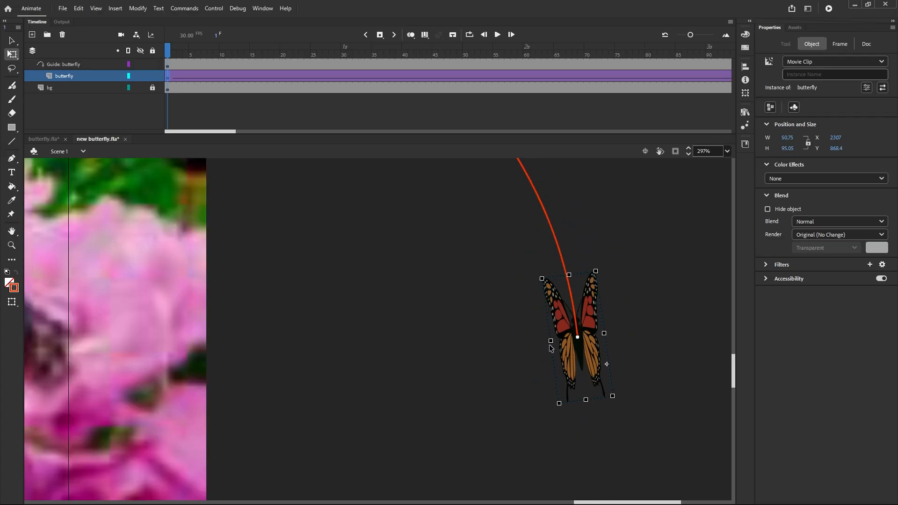
scroll(580, 355, "down", 5)
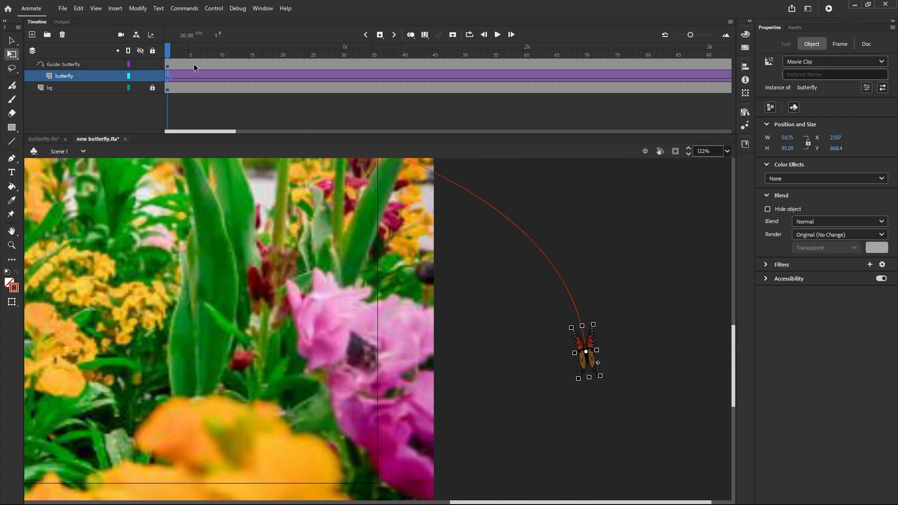
Step: Scrub through the flight and insert a keyframe on the butterfly layer at frame 62
left_click_drag(168, 52, 270, 87)
left_click(484, 329)
scroll(484, 329, "down", 3)
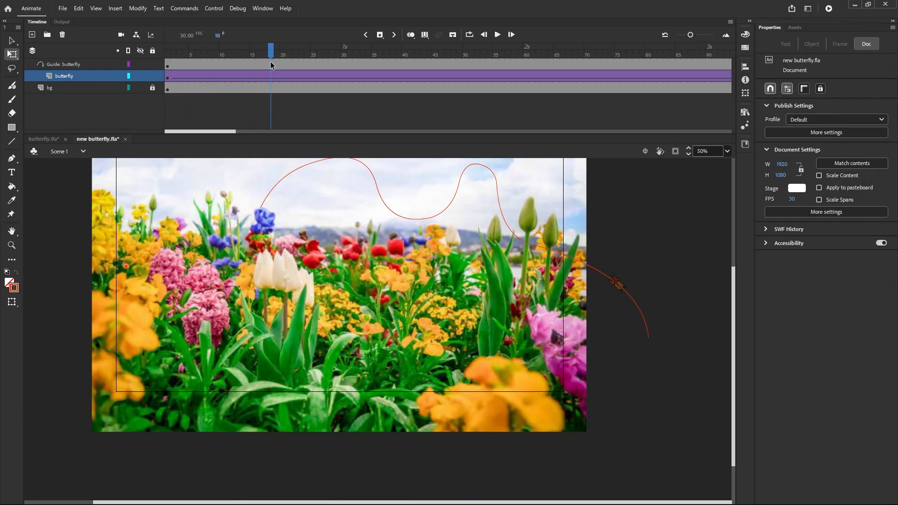
left_click_drag(273, 52, 481, 118)
left_click_drag(503, 127, 537, 169)
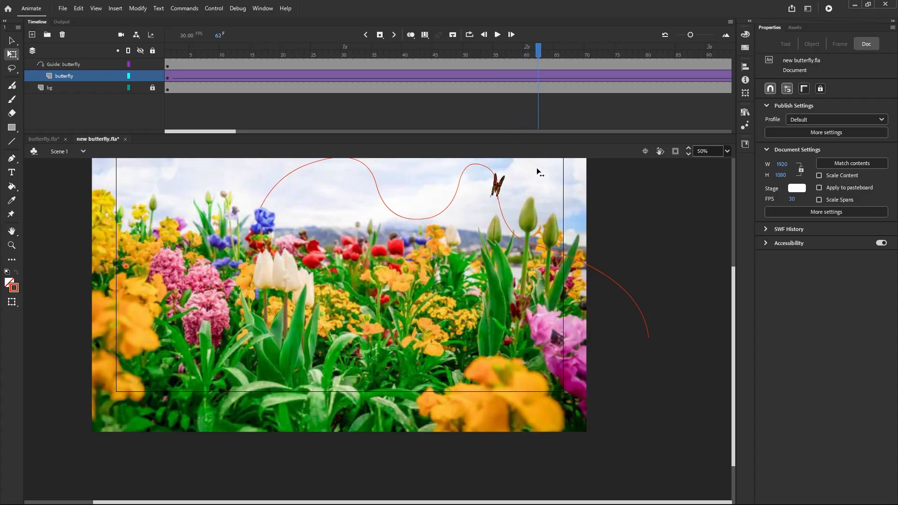
left_click(538, 76)
right_click(538, 76)
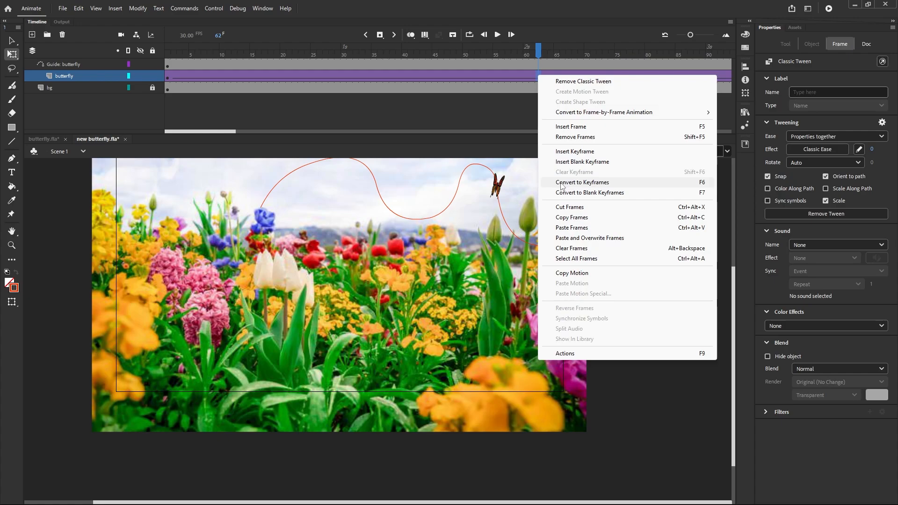
left_click(577, 152)
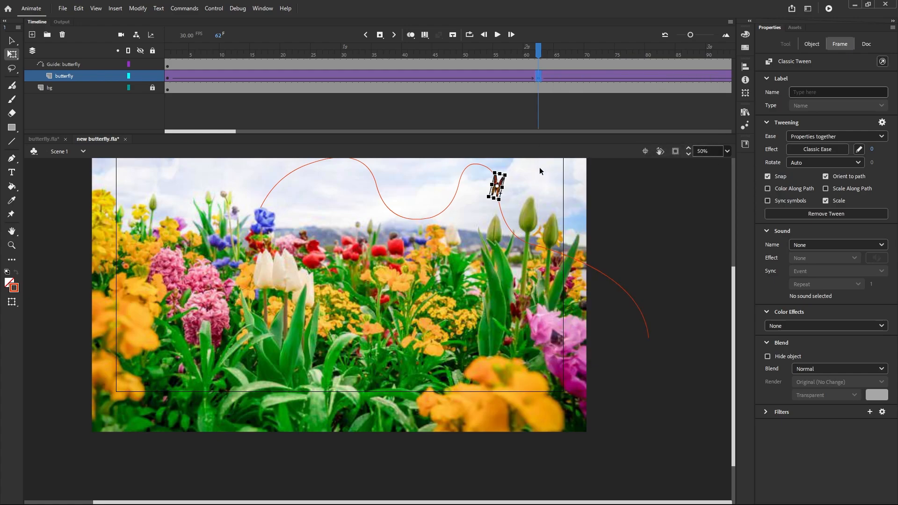
Step: Rotate the frame 62 butterfly to align it with the direction of the guide path
scroll(515, 178, "up", 5)
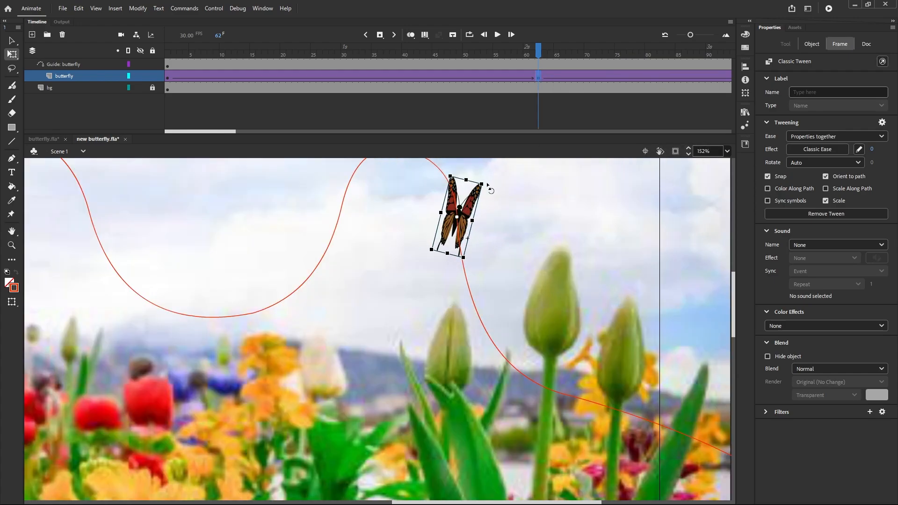
scroll(487, 218, "down", 4)
scroll(491, 201, "up", 2)
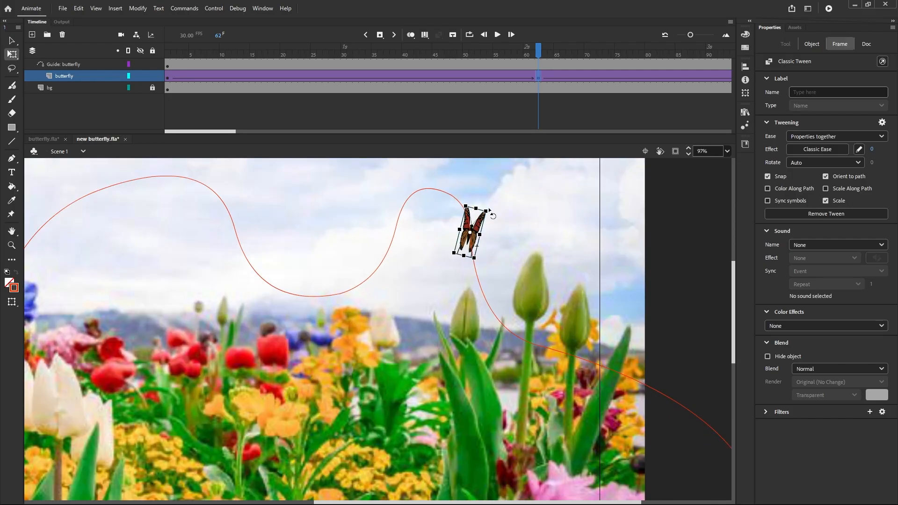
left_click_drag(490, 211, 487, 191)
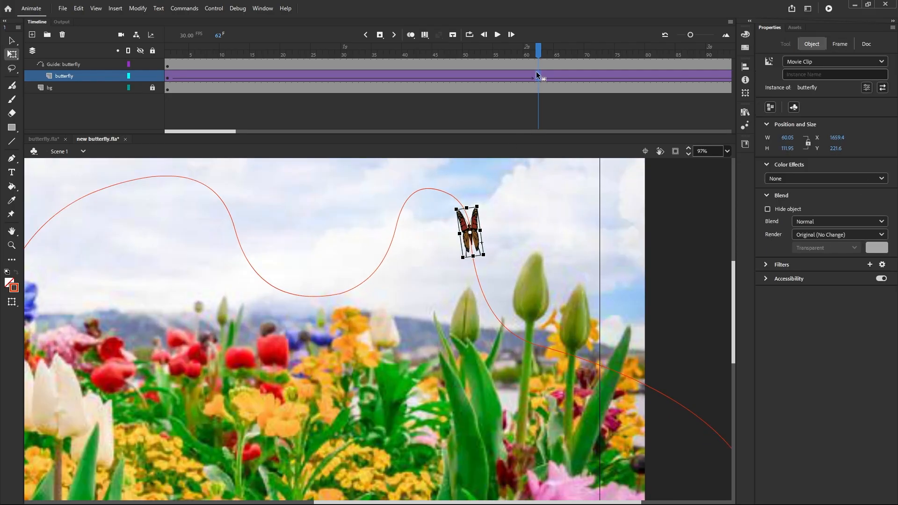
Step: Scrub further along the flight and insert a keyframe on the butterfly layer at frame 109
left_click_drag(540, 59, 638, 159)
left_click(638, 161)
scroll(288, 205, "down", 3)
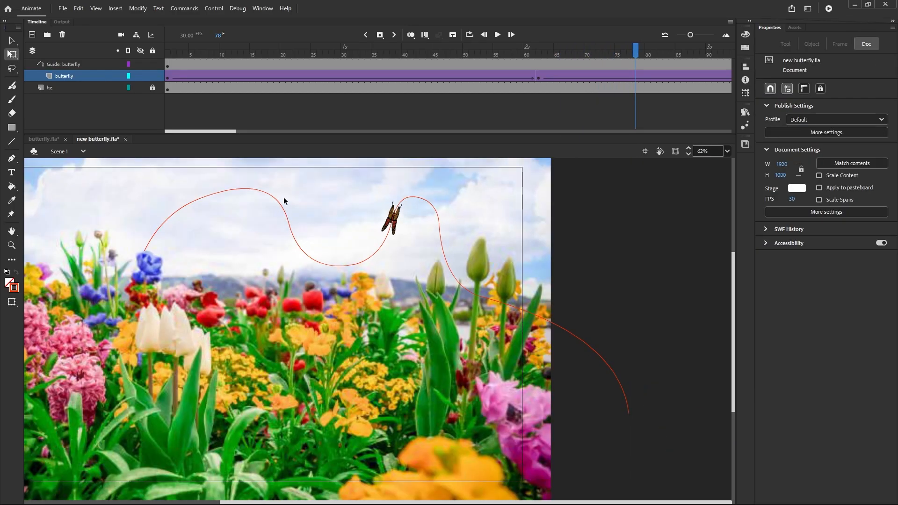
left_click_drag(223, 131, 262, 137)
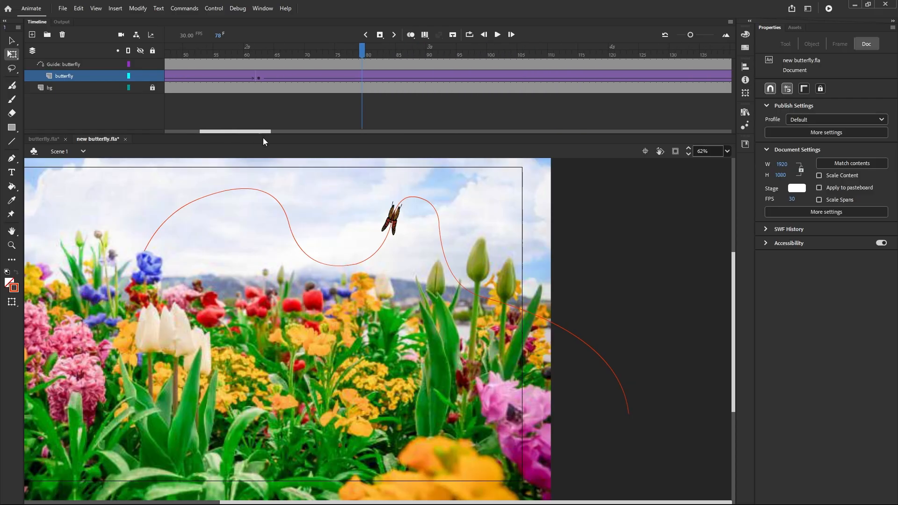
left_click_drag(314, 51, 502, 113)
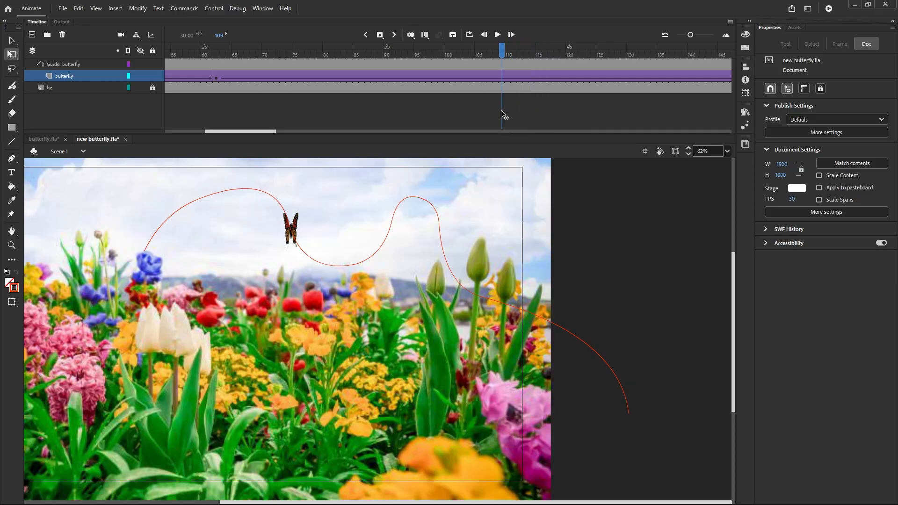
right_click(500, 78)
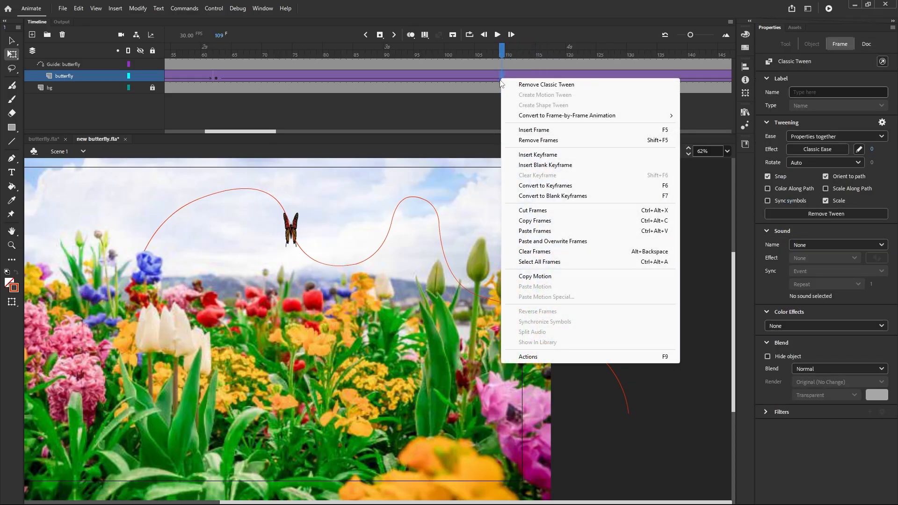
left_click(512, 155)
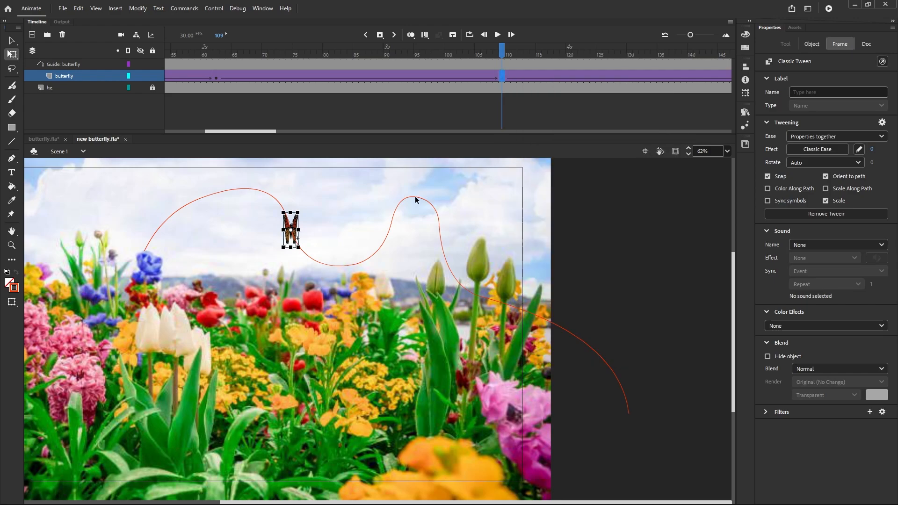
Step: Rotate the frame 109 butterfly slightly so it follows the slope of the guide path
scroll(307, 232, "up", 3)
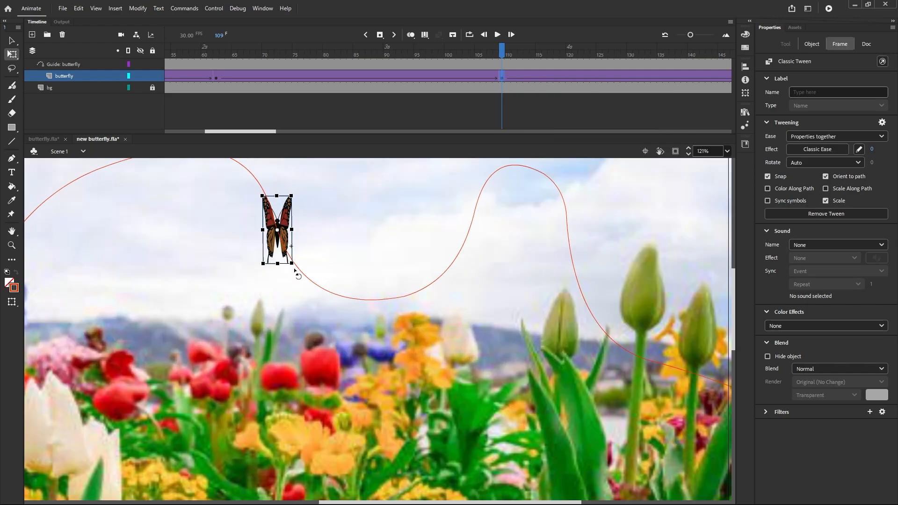
mouse_move(294, 270)
left_mouse_down()
mouse_move(306, 264)
mouse_move(307, 273)
left_mouse_up()
scroll(319, 276, "down", 3)
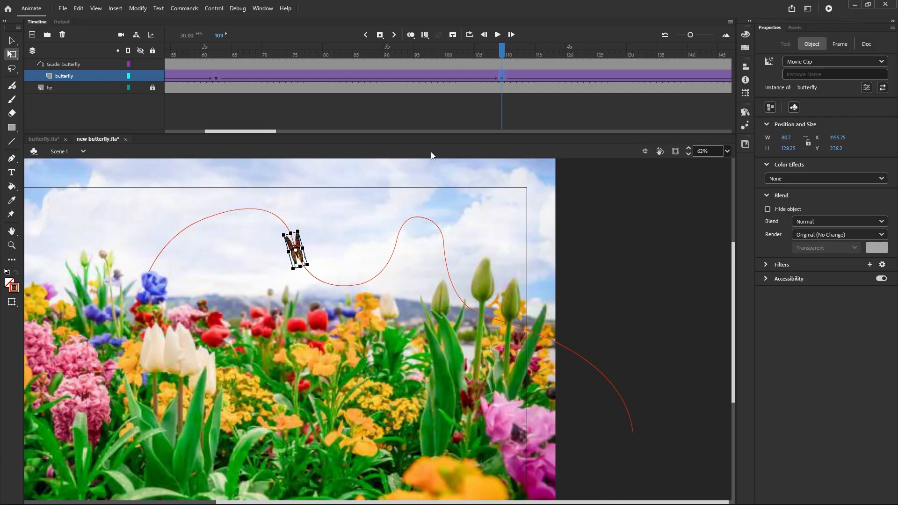
Step: Rotate the frame 150 butterfly to face down along the path's end toward the blue flower
left_click_drag(503, 53, 609, 114)
left_click(602, 118)
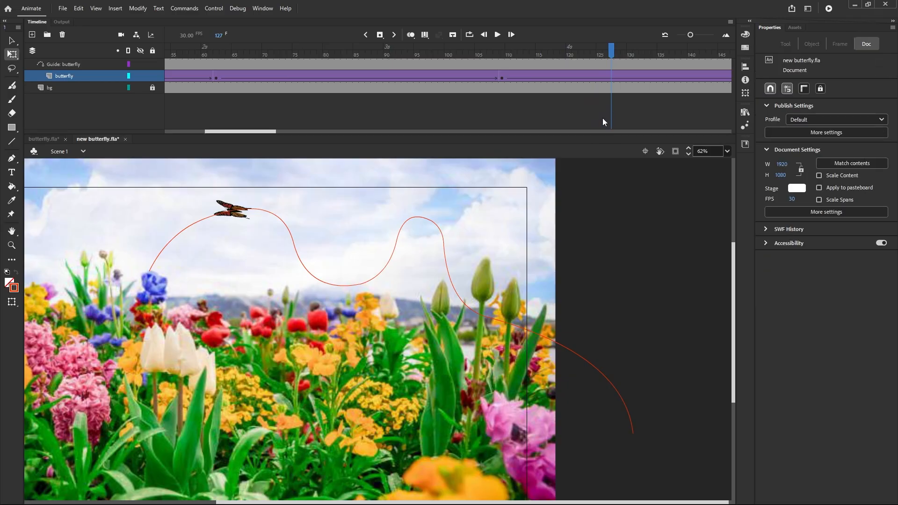
scroll(352, 231, "down", 1)
left_click_drag(276, 132, 298, 134)
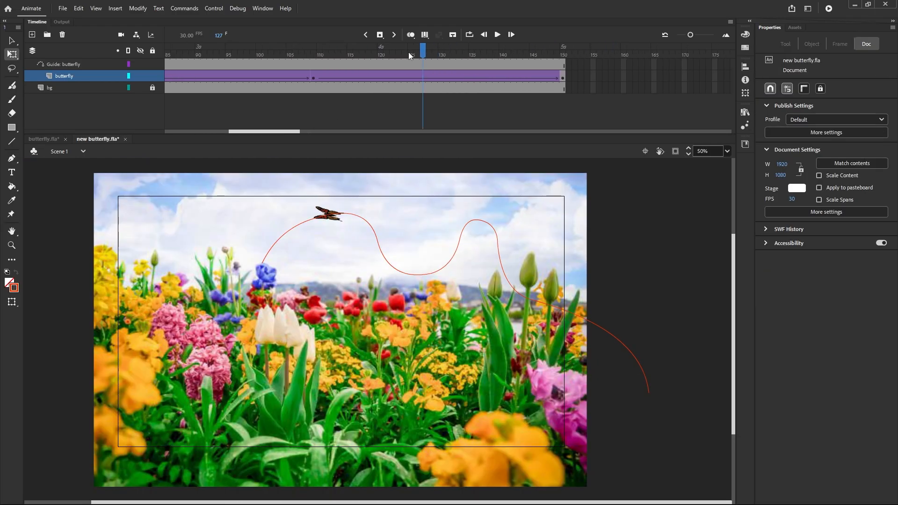
left_click_drag(422, 55, 562, 86)
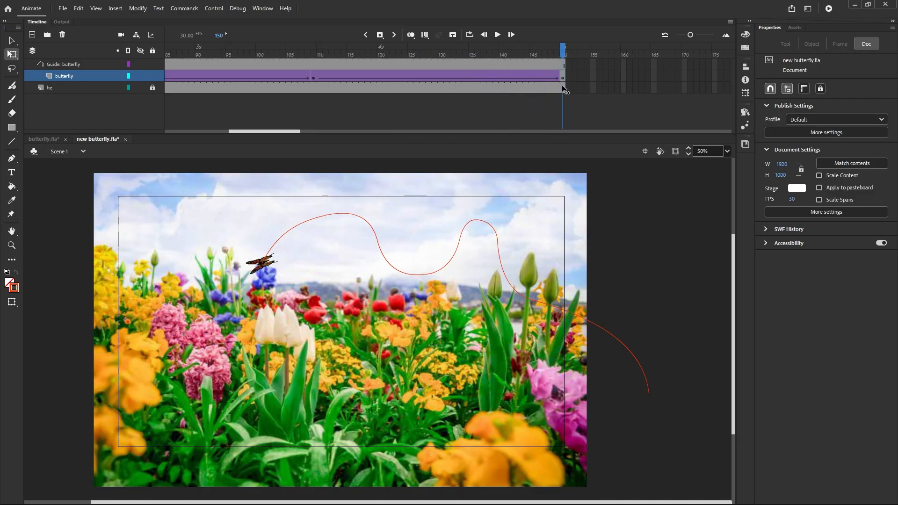
scroll(264, 265, "up", 5)
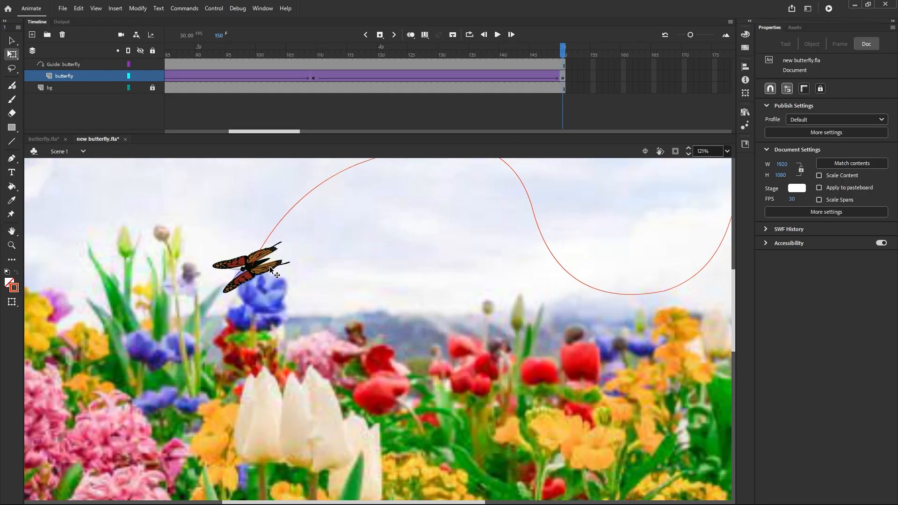
left_click(233, 291)
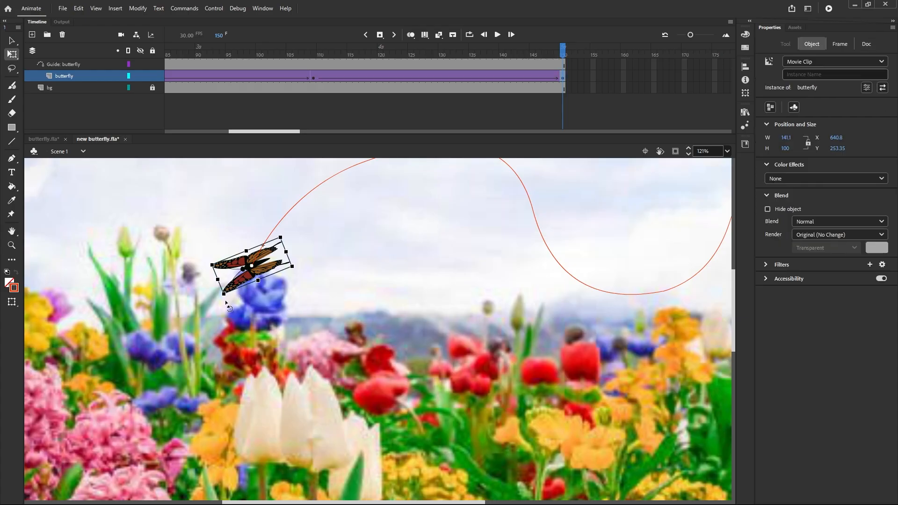
left_click_drag(225, 301, 252, 304)
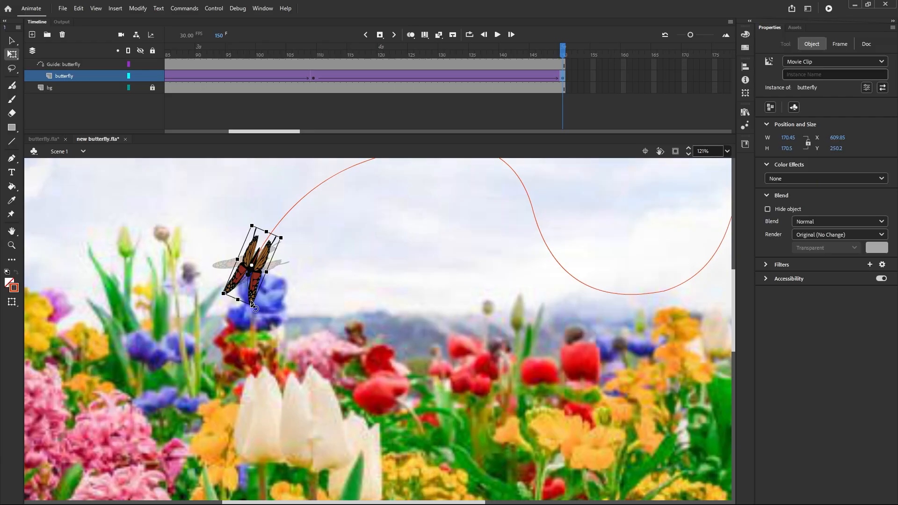
left_click_drag(249, 301, 264, 307)
key("ctrl+minus")
key("ctrl+minus")
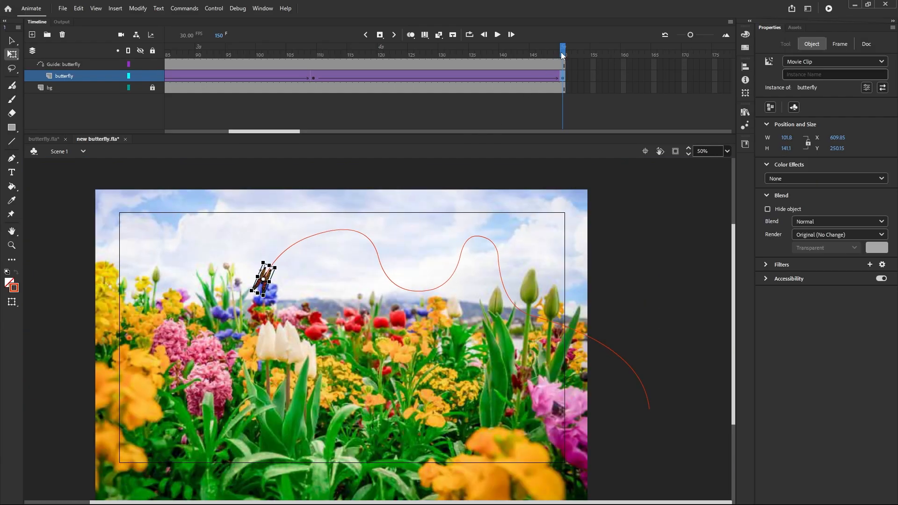
Step: Scale up the frame 109 butterfly to about 104 by 165 px
left_click_drag(563, 56, 359, 191)
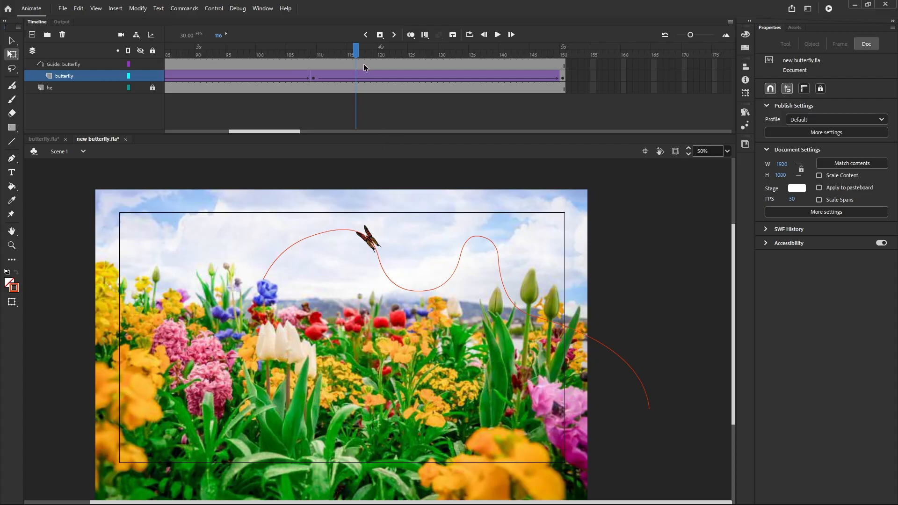
left_click_drag(356, 55, 316, 89)
left_click(313, 79)
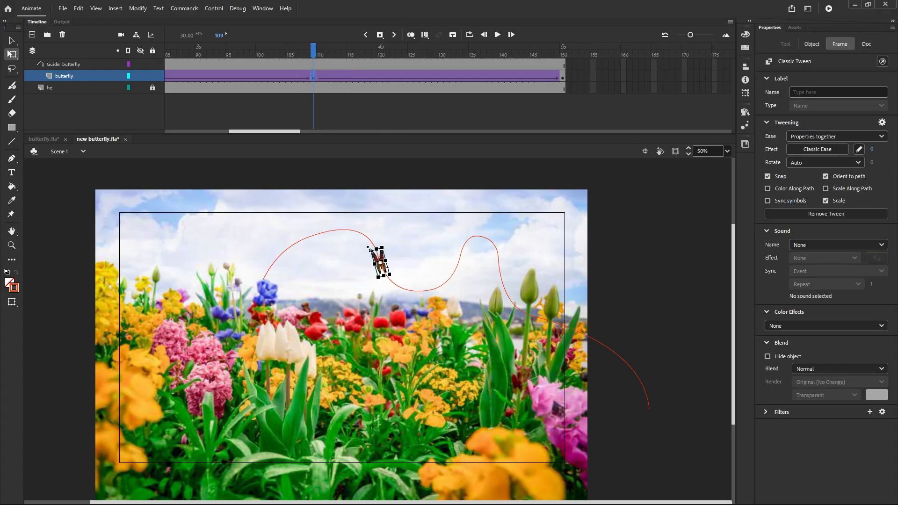
scroll(381, 289, "up", 3)
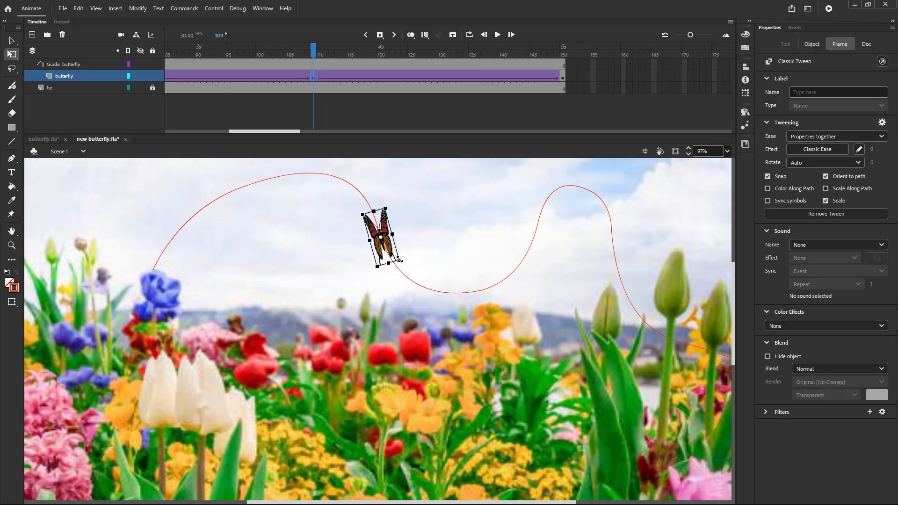
left_click_drag(400, 260, 404, 266)
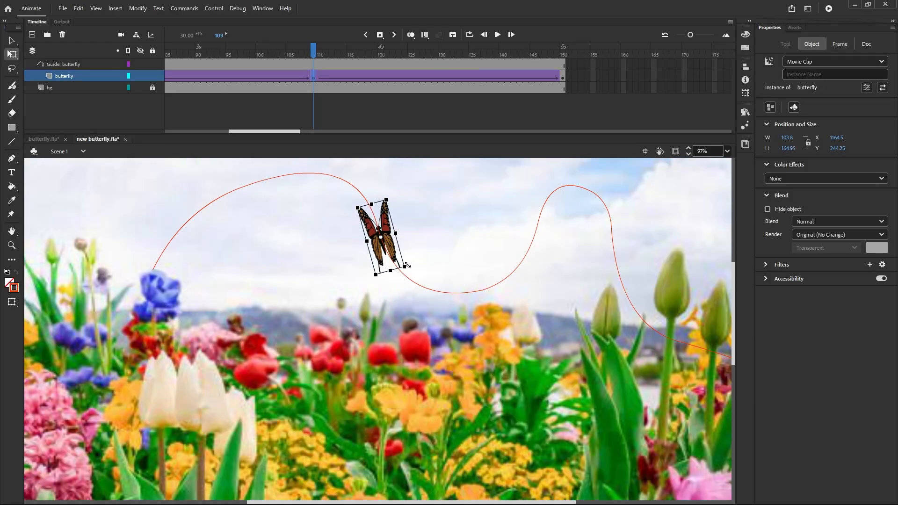
left_click(430, 243)
scroll(426, 244, "down", 3)
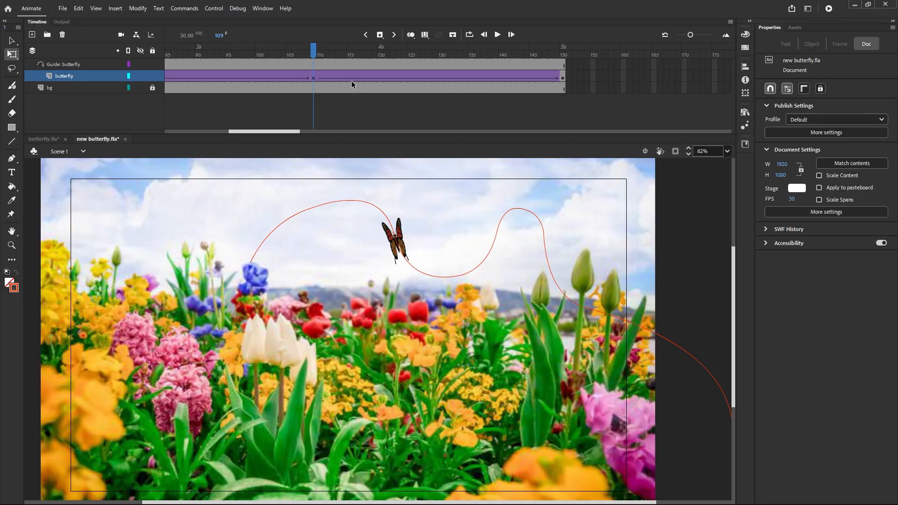
Step: Play the animation and scrub through to frame 150 to check the butterfly's flight along the path
key("Return")
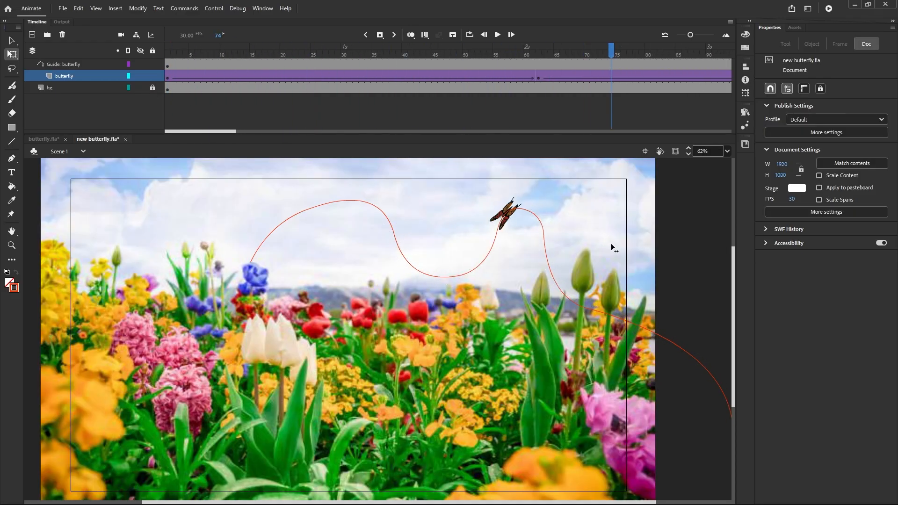
left_click_drag(229, 133, 259, 143)
scroll(324, 171, "down", 2)
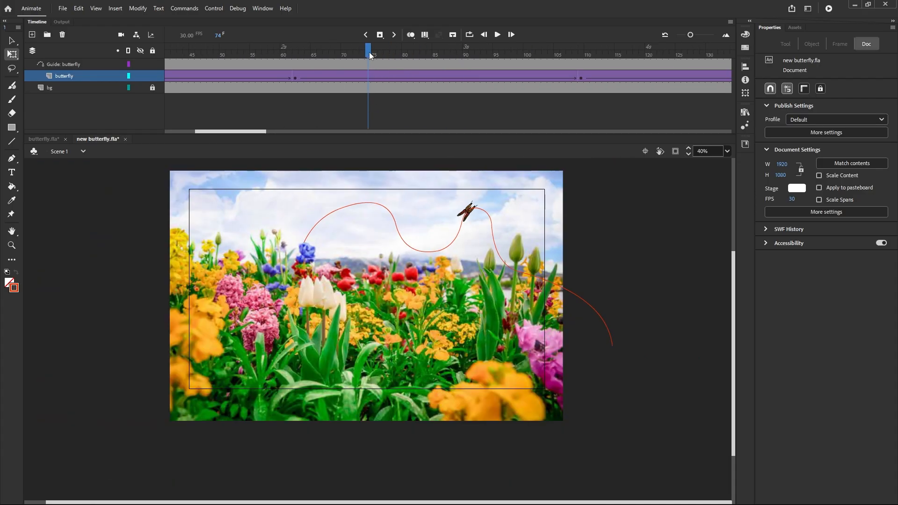
left_click_drag(370, 55, 501, 86)
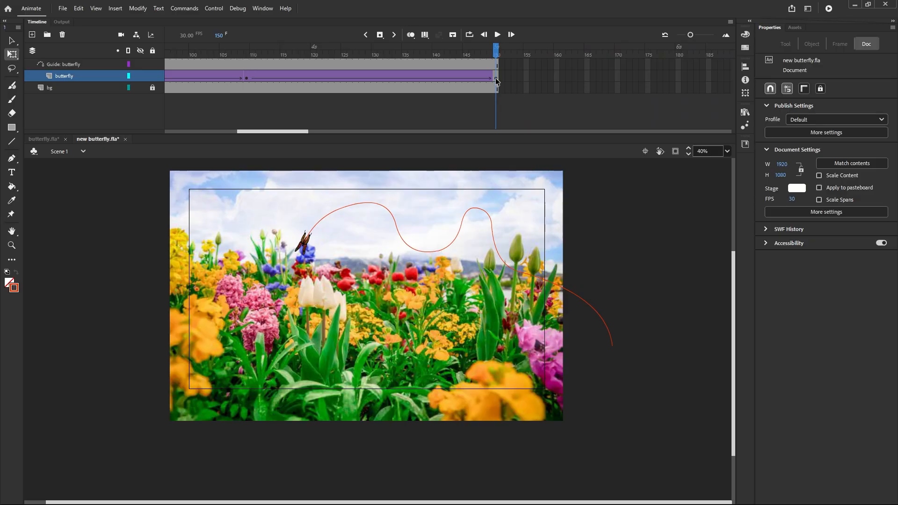
Step: Test the movie full screen to check the butterfly's flight and size along the path
left_click(496, 81)
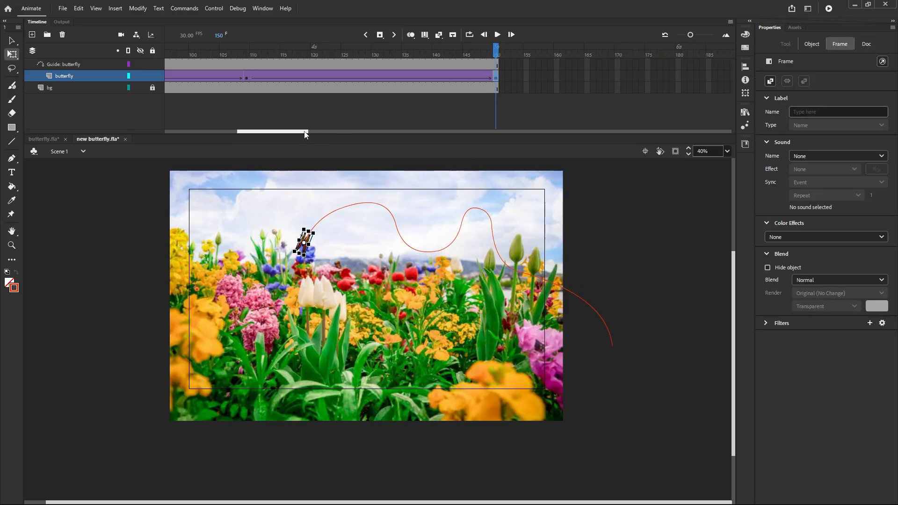
left_click(343, 167)
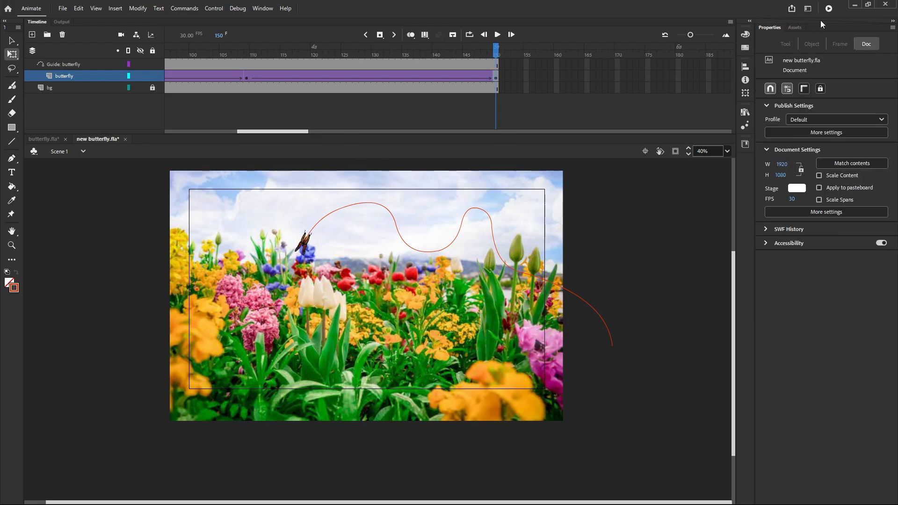
left_click(829, 10)
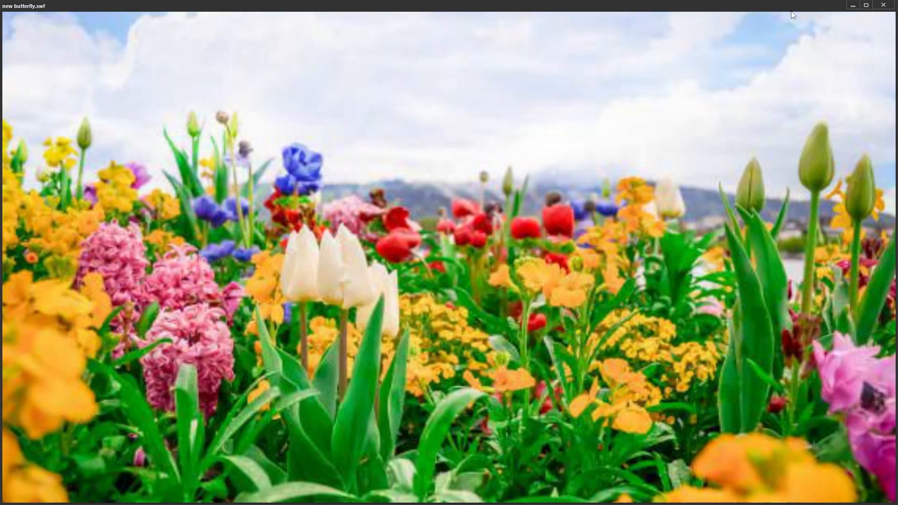
double_click(792, 9)
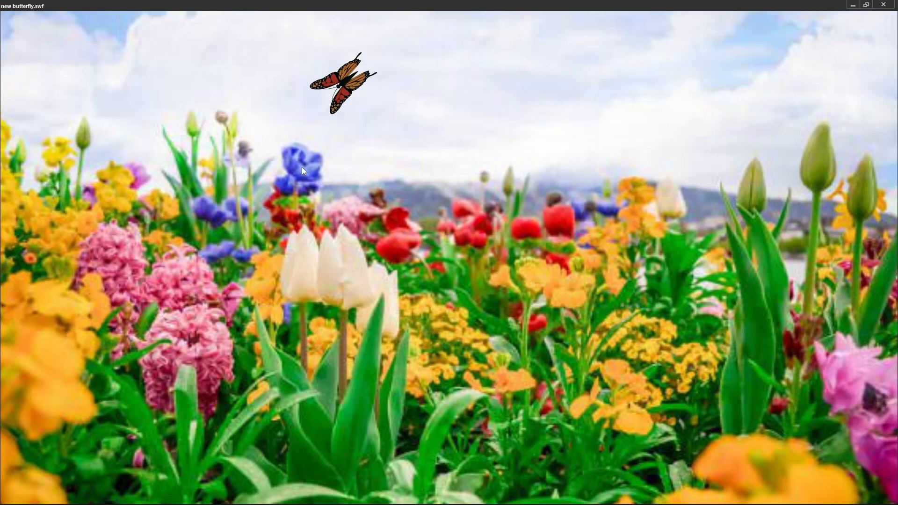
left_click(883, 5)
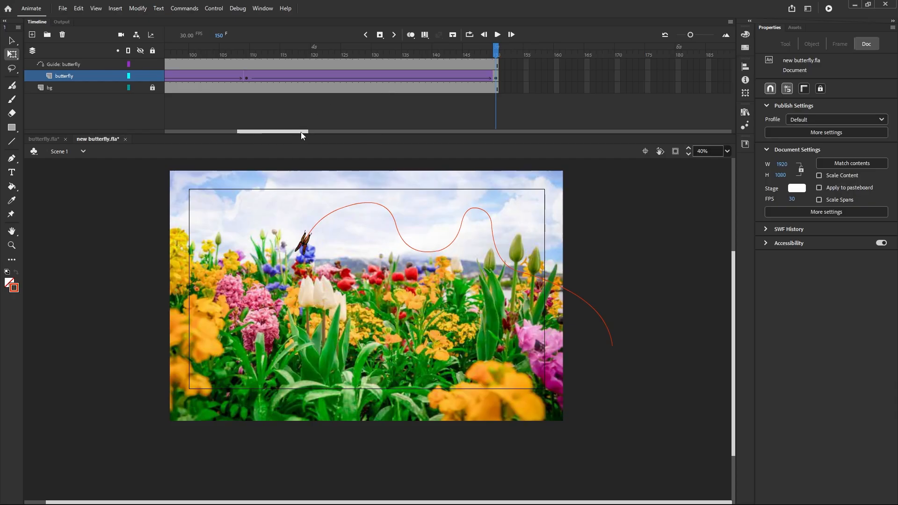
Step: Scale down the frame 1 butterfly at the off-stage start of the path to about 40 by 74 px
left_click_drag(301, 132, 149, 134)
left_click(168, 78)
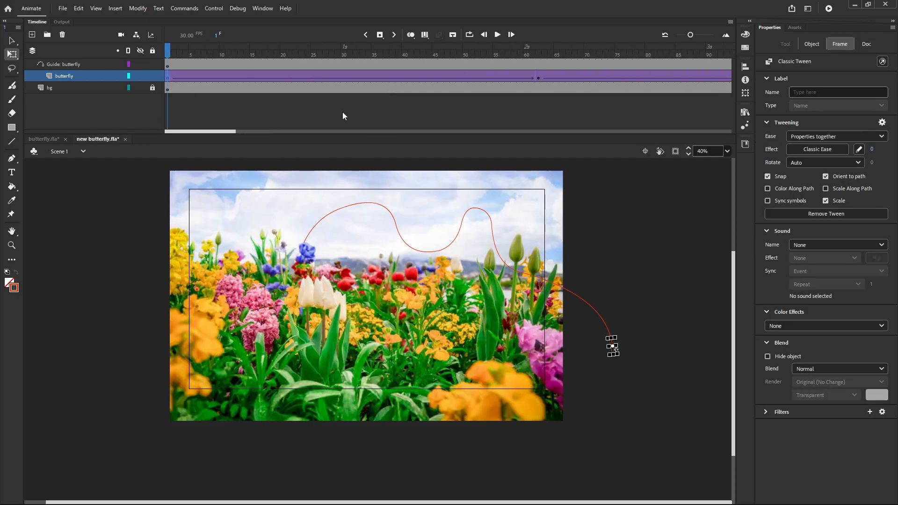
scroll(662, 357, "up", 3)
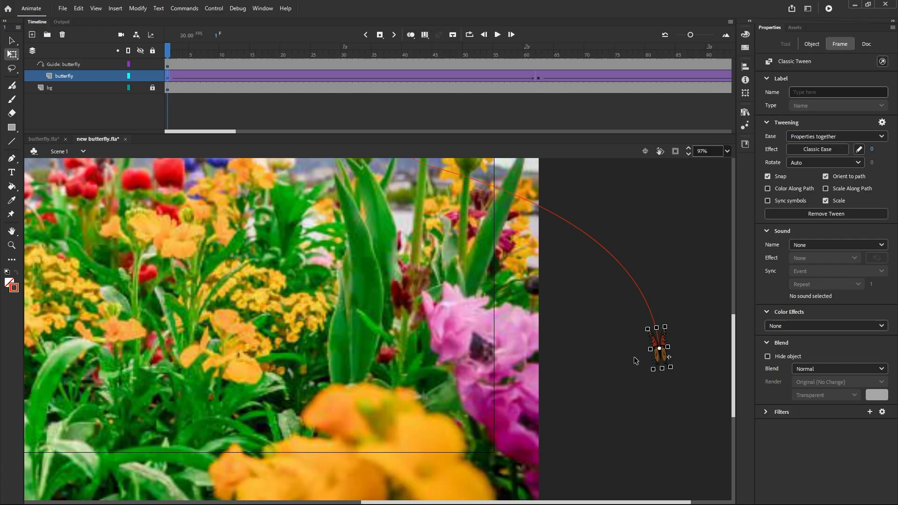
scroll(670, 370, "up", 2)
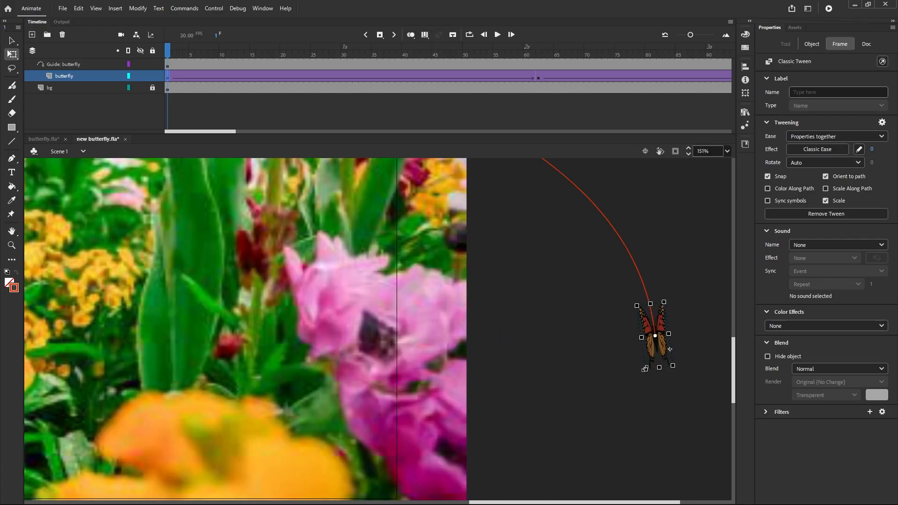
left_click_drag(645, 370, 647, 361)
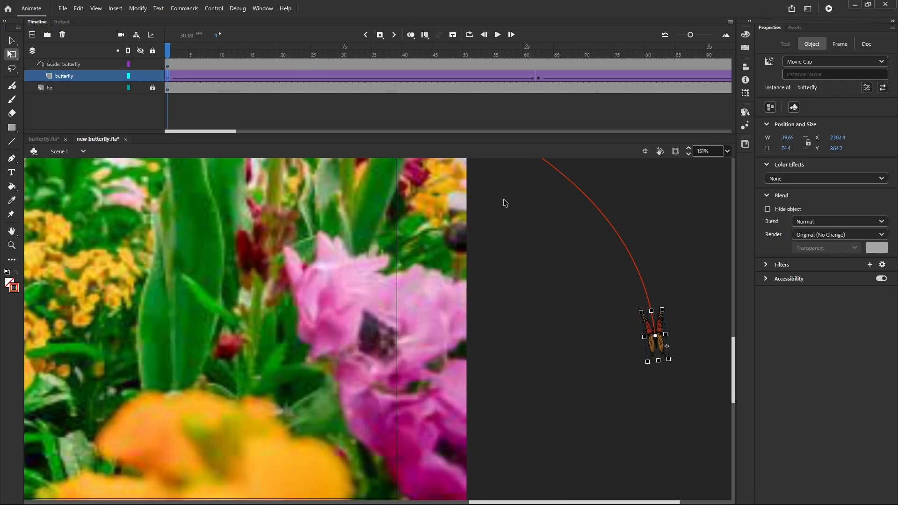
Step: Scale down the frame 62 butterfly to about 47 by 89 px
left_click(538, 78)
scroll(527, 312, "down", 5)
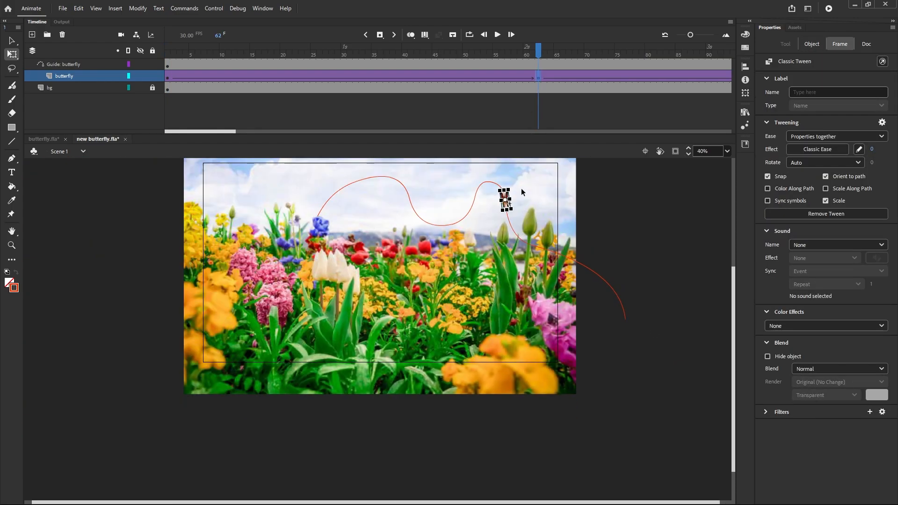
scroll(521, 188, "up", 5)
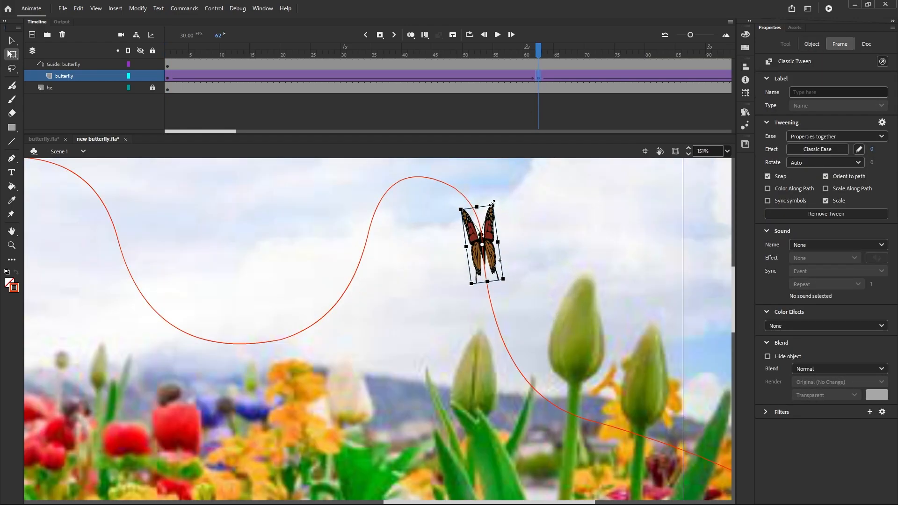
left_click_drag(492, 204, 491, 212)
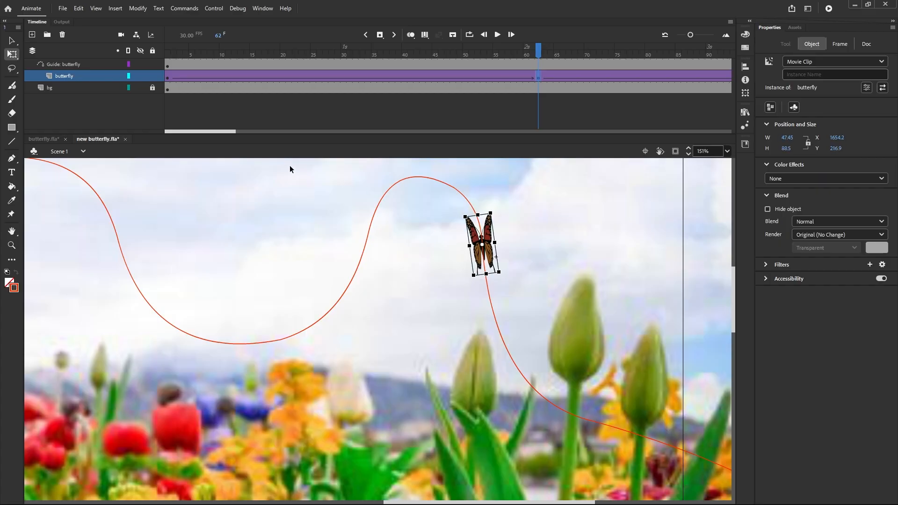
Step: Scale down the frame 109 butterfly to about 82 by 130 px
left_click_drag(209, 132, 277, 148)
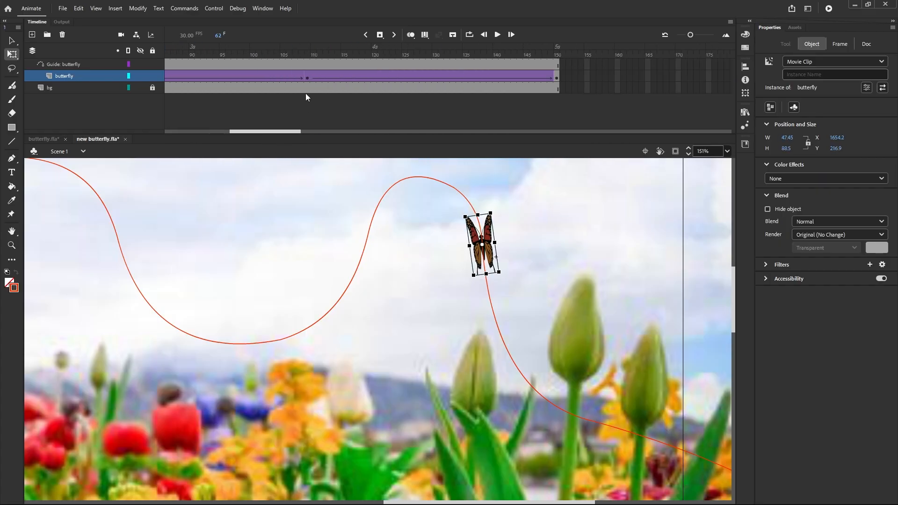
left_click(308, 78)
scroll(495, 277, "down", 2)
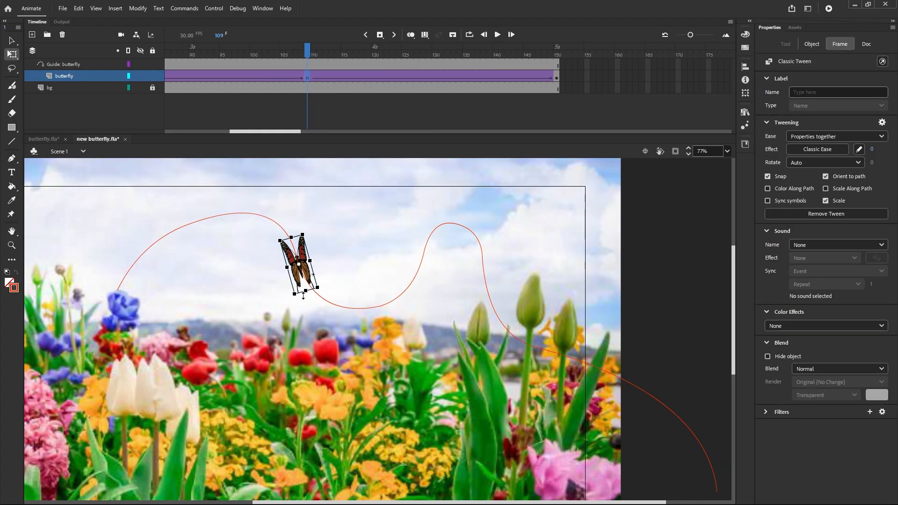
left_click_drag(293, 295, 295, 288)
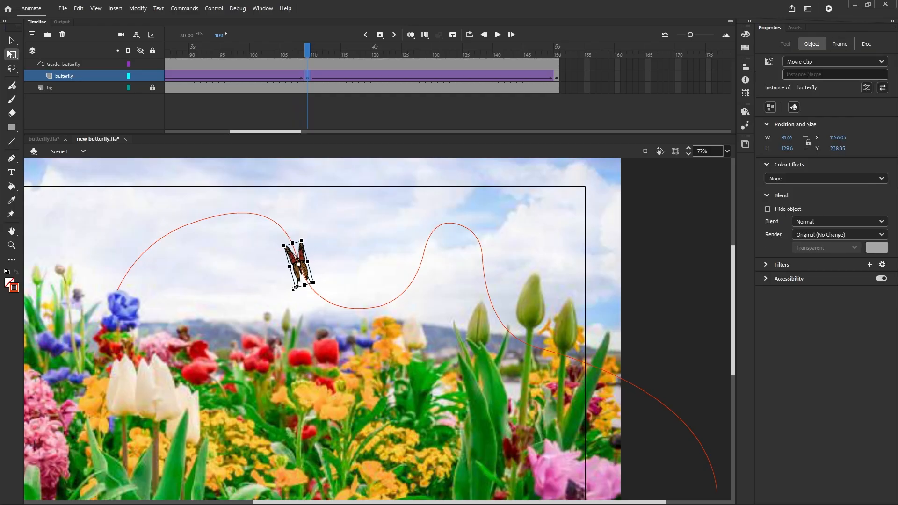
Step: Scale down the frame 150 butterfly above the blue flower to about 66 by 91 px
left_click(556, 78)
scroll(282, 285, "down", 1)
scroll(282, 285, "up", 3)
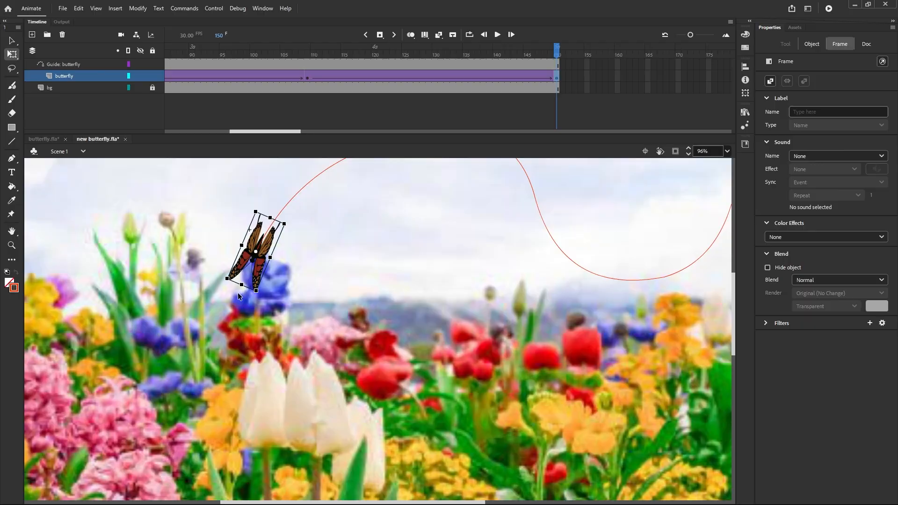
left_click_drag(256, 290, 260, 277)
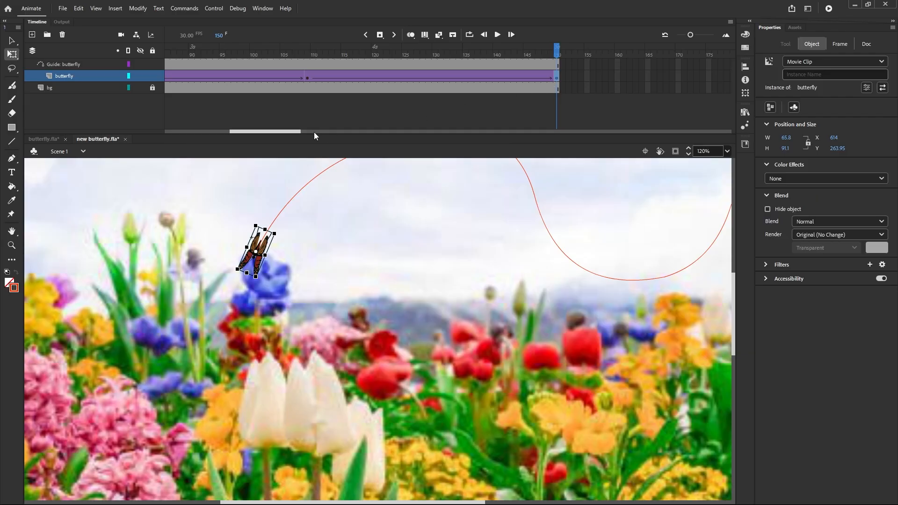
Step: Extend the guide, butterfly and bg layers to frame 235 by inserting frames
left_click_drag(297, 131, 353, 141)
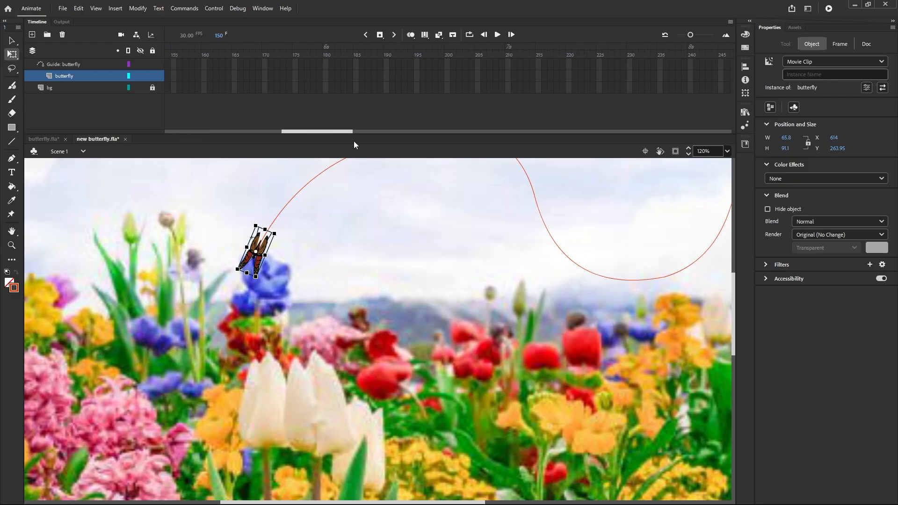
left_click(661, 64)
right_click(661, 88)
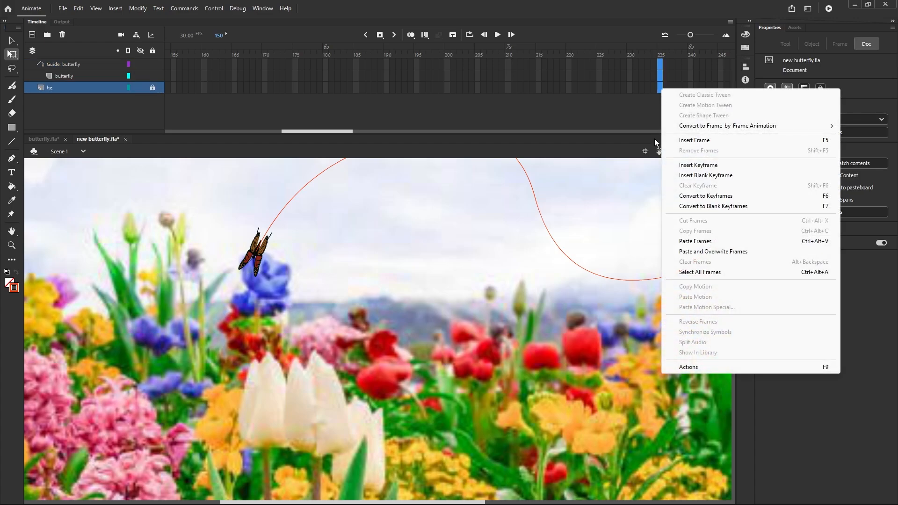
left_click(680, 140)
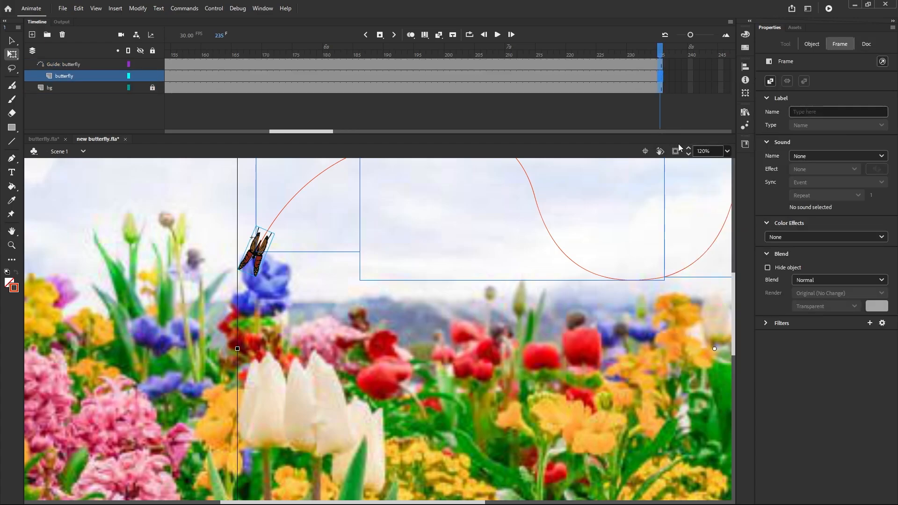
left_click(528, 228)
scroll(423, 255, "down", 5)
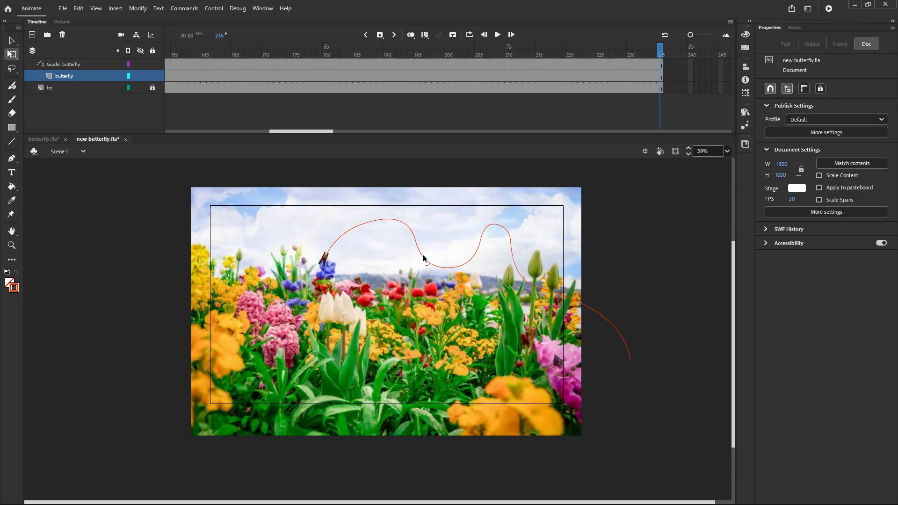
Step: Test the movie to check how the butterfly lands and stays on the blue flower
left_click(825, 12)
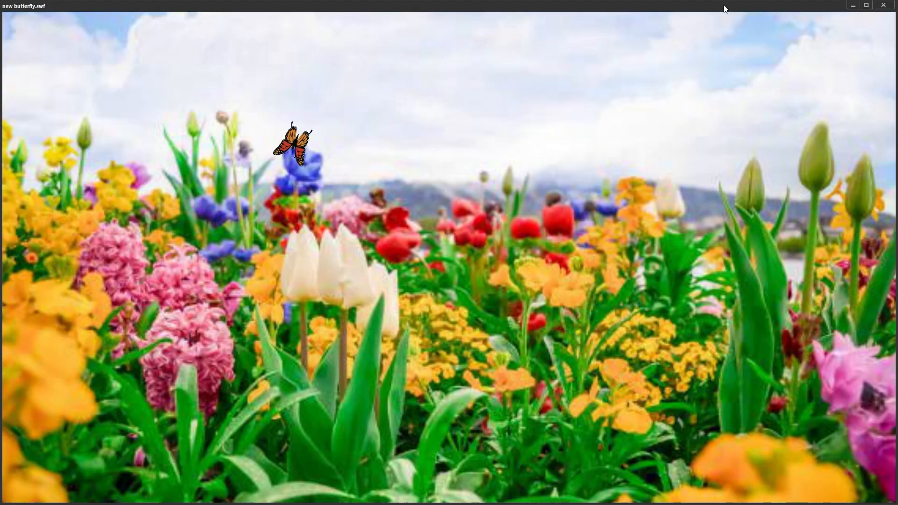
left_click(883, 4)
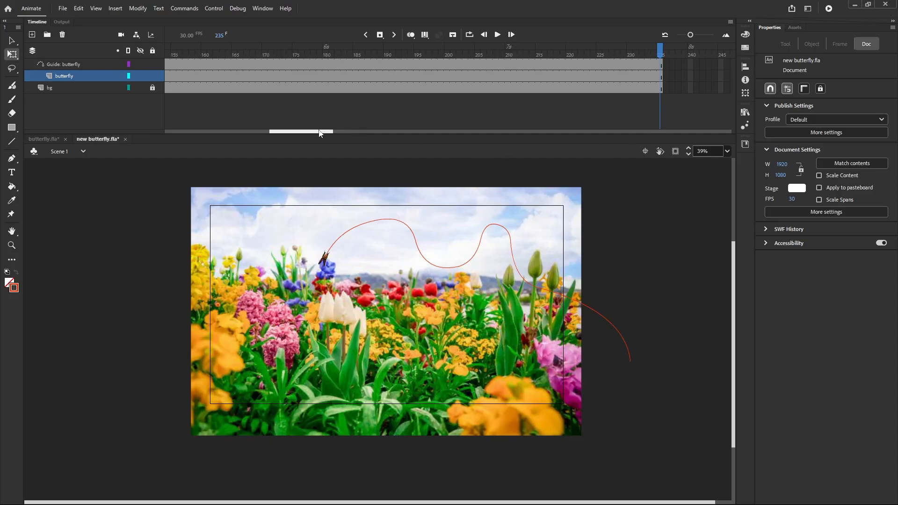
left_click_drag(304, 131, 203, 116)
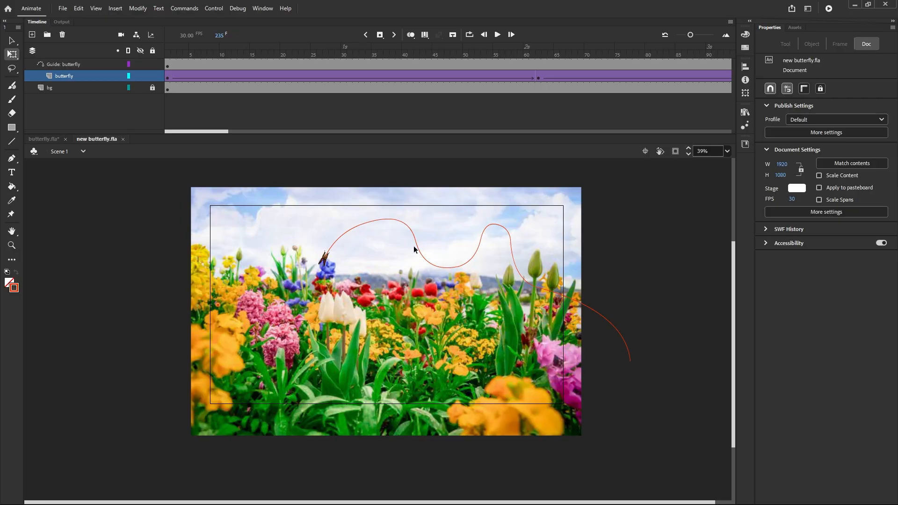
Step: Place three more instances of the butterfly symbol from the library on the stage, two in the sky and one over the green tulips
scroll(428, 242, "up", 3)
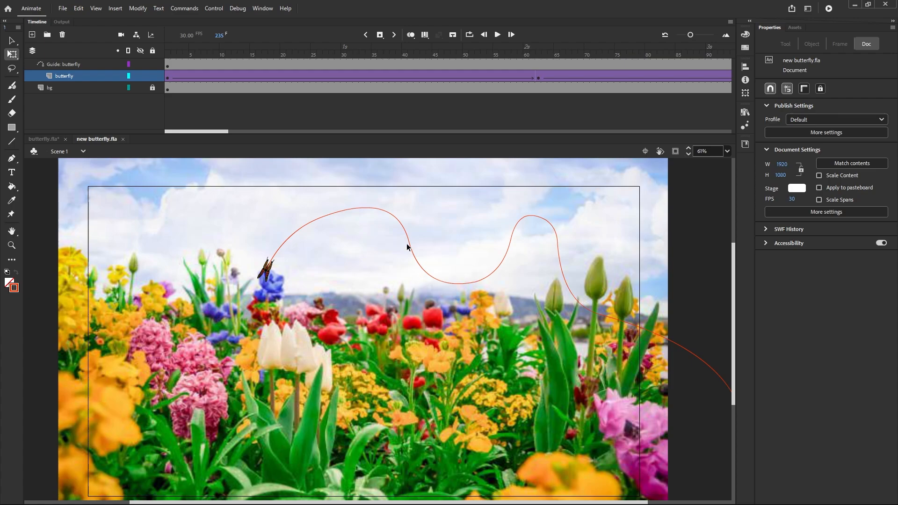
left_click(745, 112)
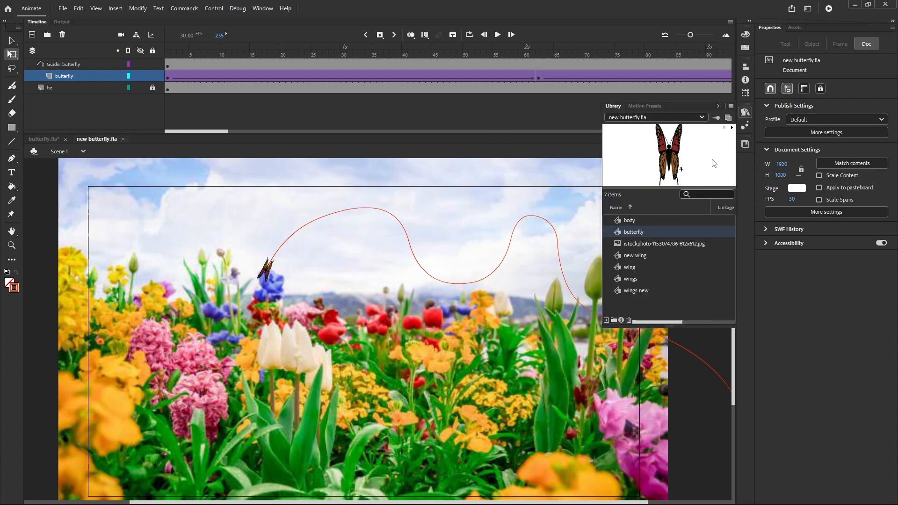
left_click_drag(624, 231, 473, 224)
left_click_drag(624, 230, 545, 333)
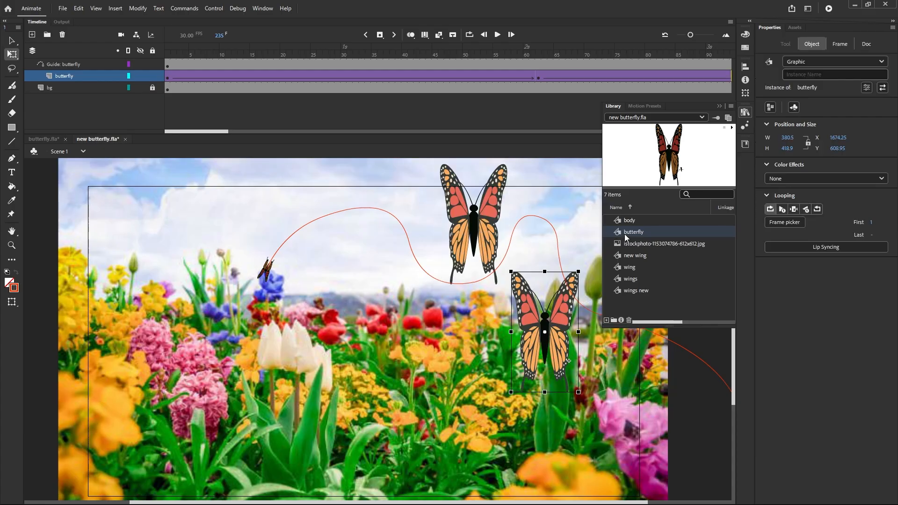
left_click_drag(625, 232, 182, 232)
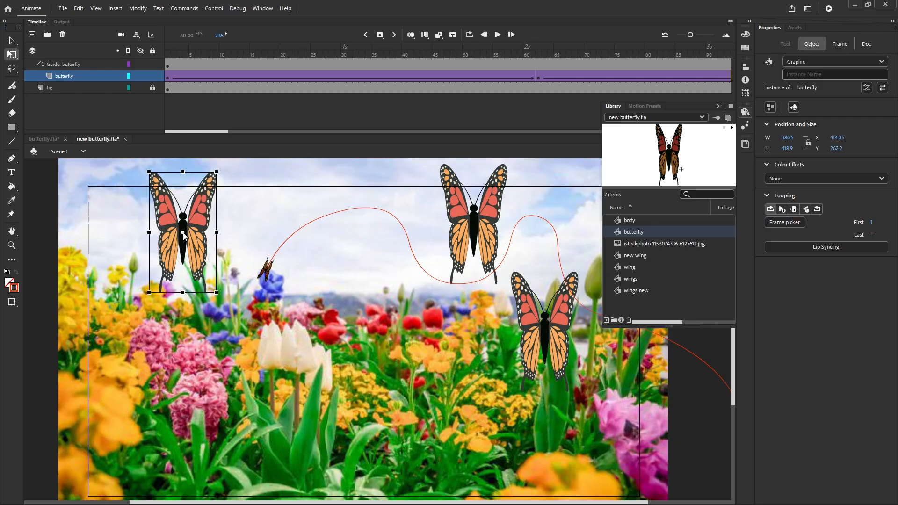
left_click(552, 287)
scroll(552, 287, "down", 2)
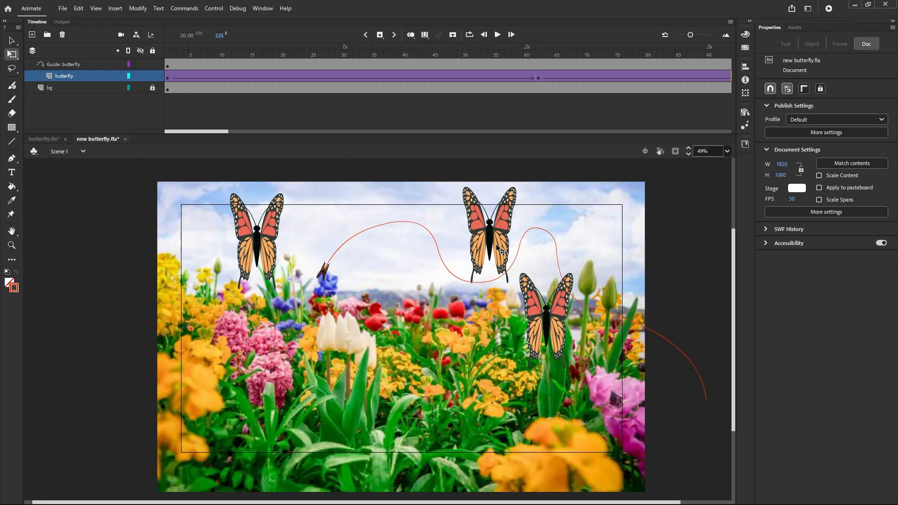
Step: Shrink the upper middle butterfly to about 44 by 43 px, rotate it and move it into the sky above the blue flower
left_click(501, 250)
left_click_drag(518, 184, 177, 198)
scroll(491, 235, "up", 3)
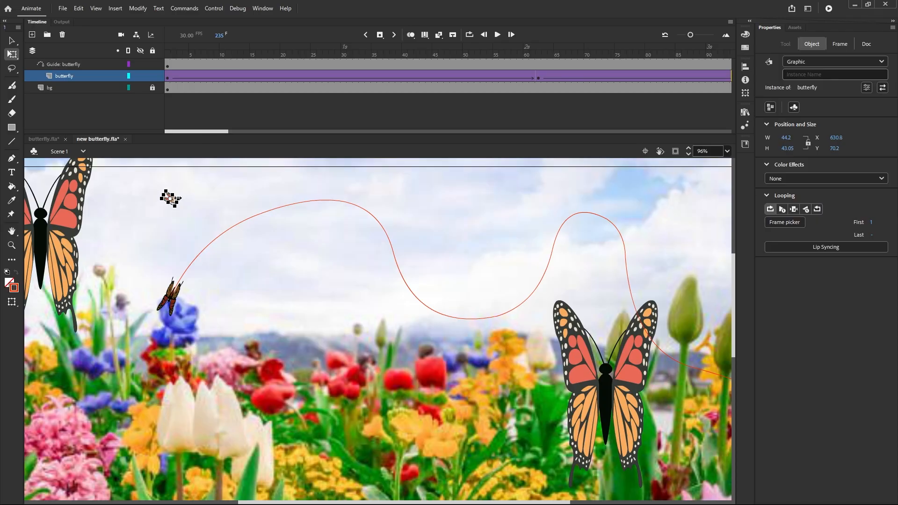
scroll(270, 186, "down", 2)
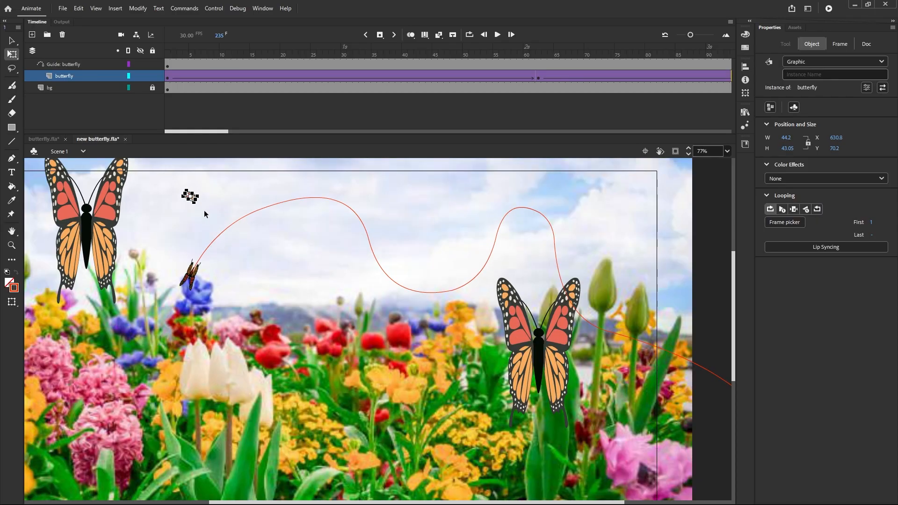
Step: Shrink the large butterfly in the left of the sky to about 144 by 144 px, tilt it and place it above the yellow flowers
left_click(121, 218)
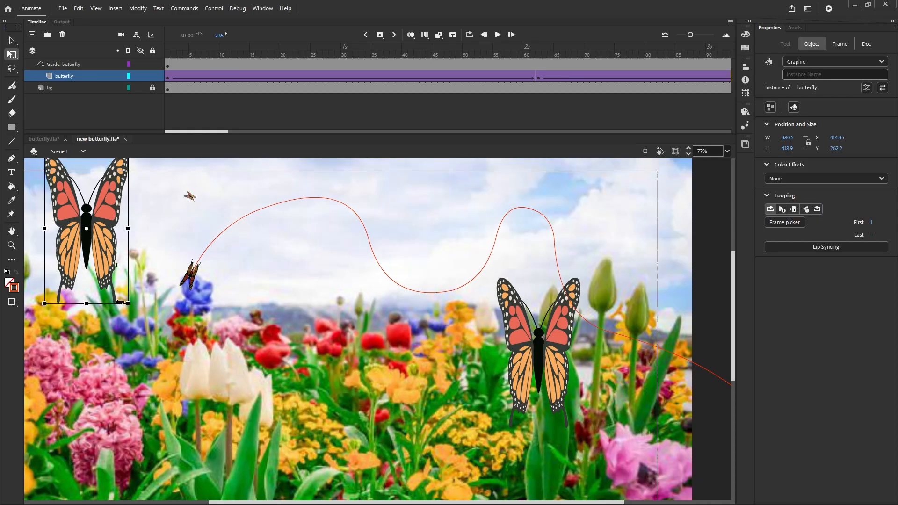
left_click_drag(127, 303, 86, 266)
scroll(80, 296, "up", 2)
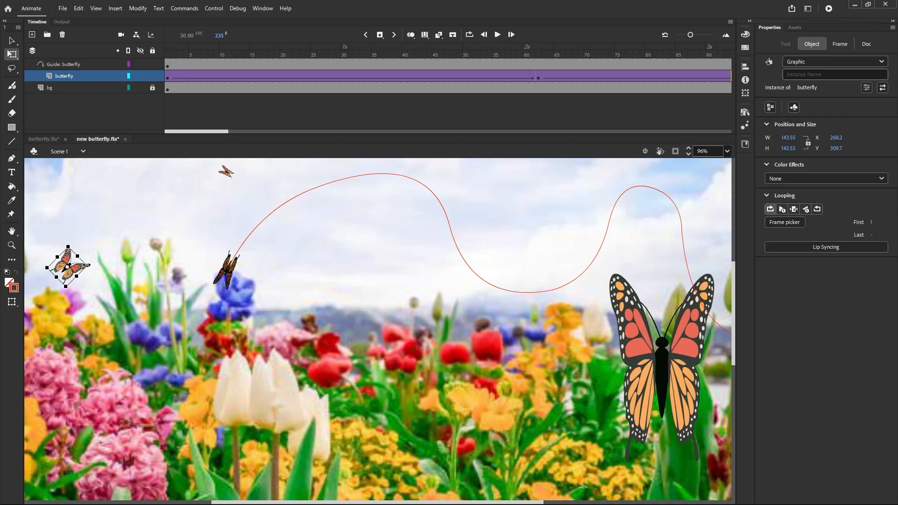
left_click(114, 233)
scroll(146, 248, "down", 2)
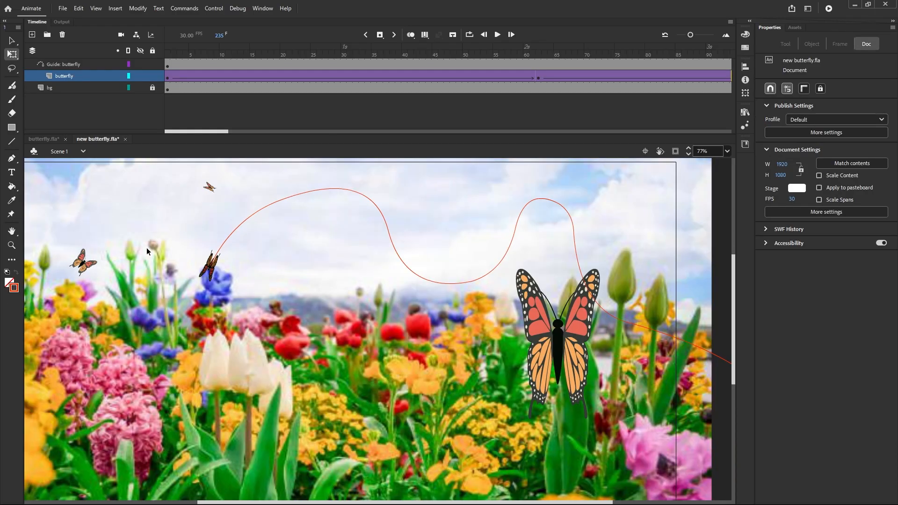
Step: Shrink the butterfly over the green tulips to about 57 by 57 px, tilt it and move it to the upper left sky
left_click(571, 345)
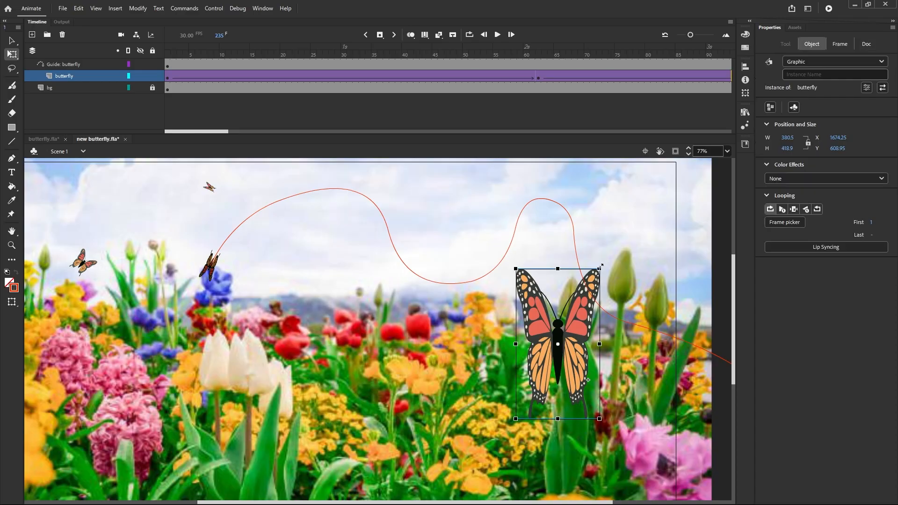
left_click_drag(601, 267, 571, 326)
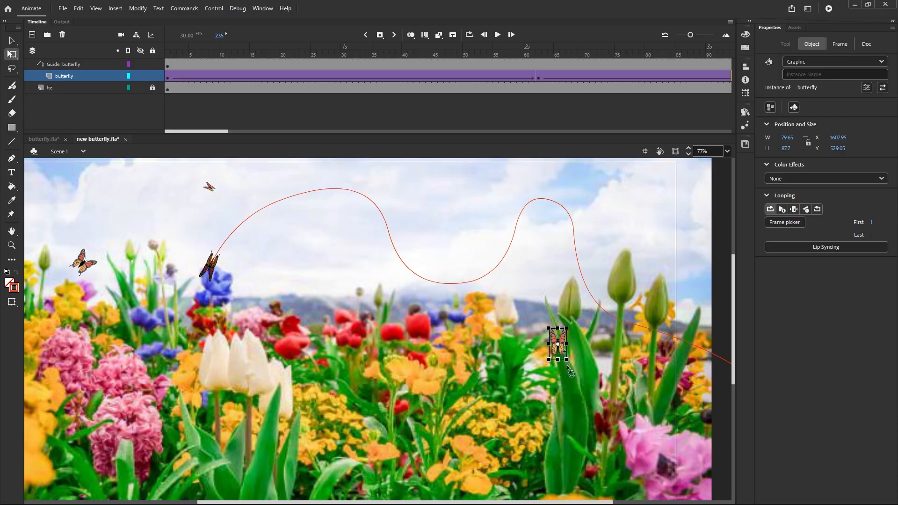
left_click_drag(566, 363, 578, 354)
scroll(567, 347, "down", 2)
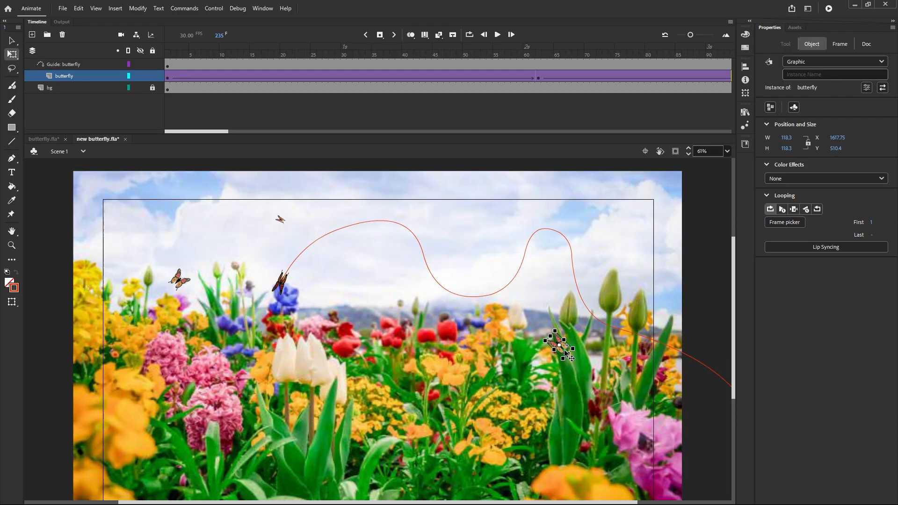
left_click_drag(570, 354, 202, 237)
left_click(231, 241)
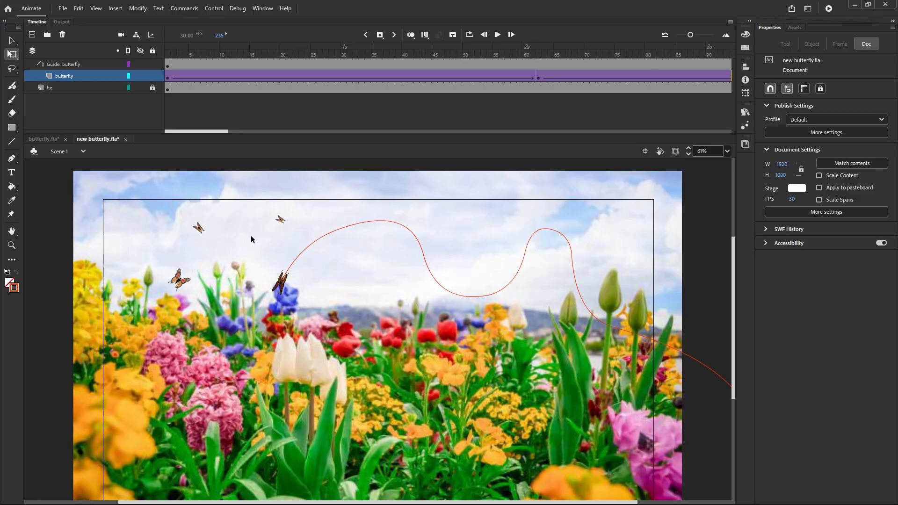
Step: Apply an Alpha color effect of 67% to the butterfly above the yellow flowers
scroll(280, 230, "up", 3)
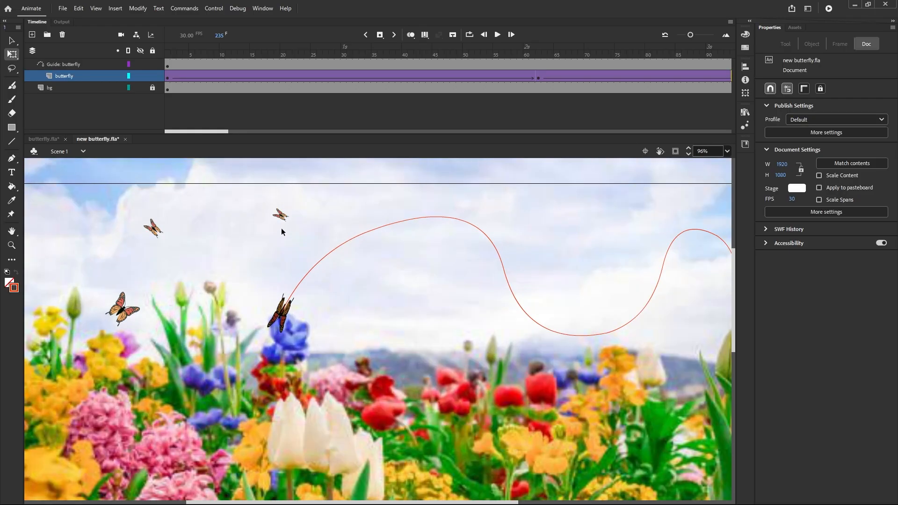
left_click(126, 316)
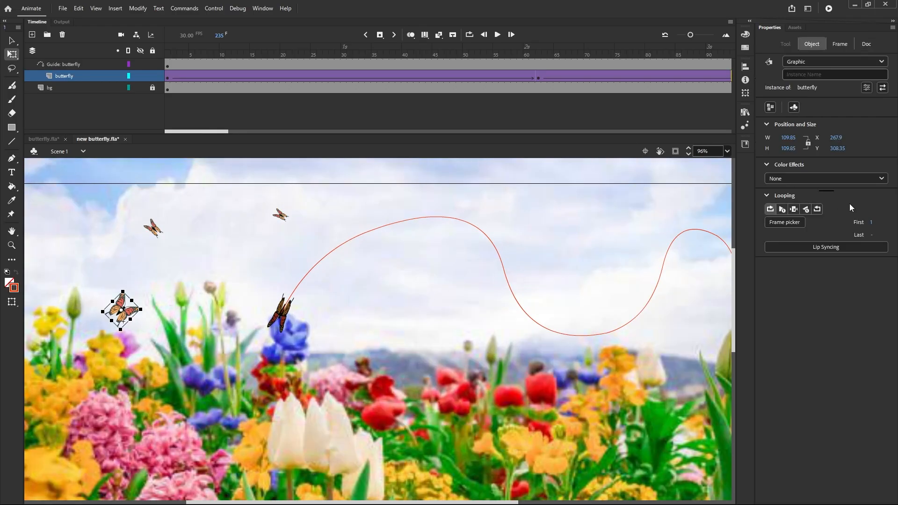
left_click(881, 178)
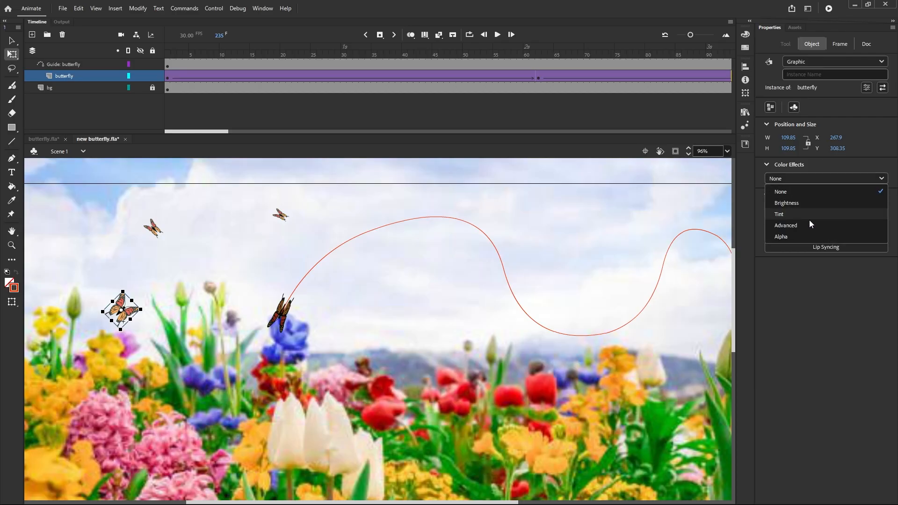
left_click(771, 237)
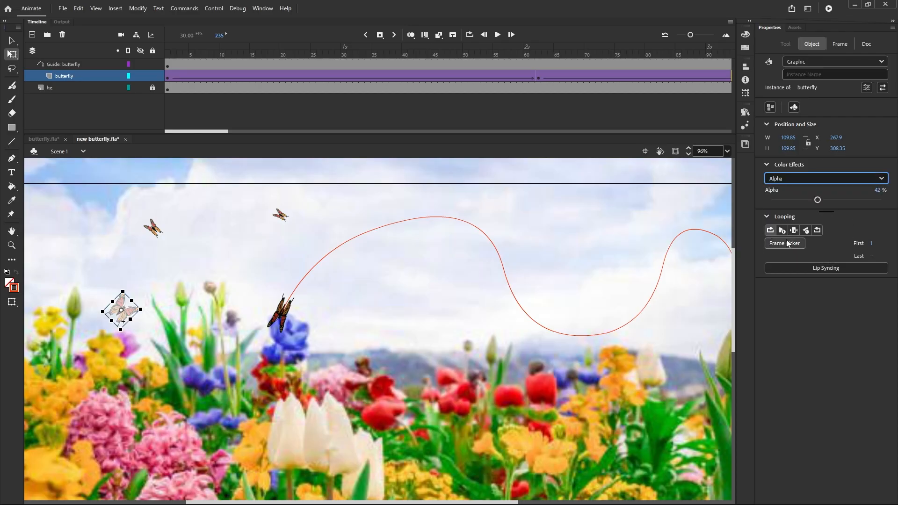
left_click_drag(818, 202, 846, 203)
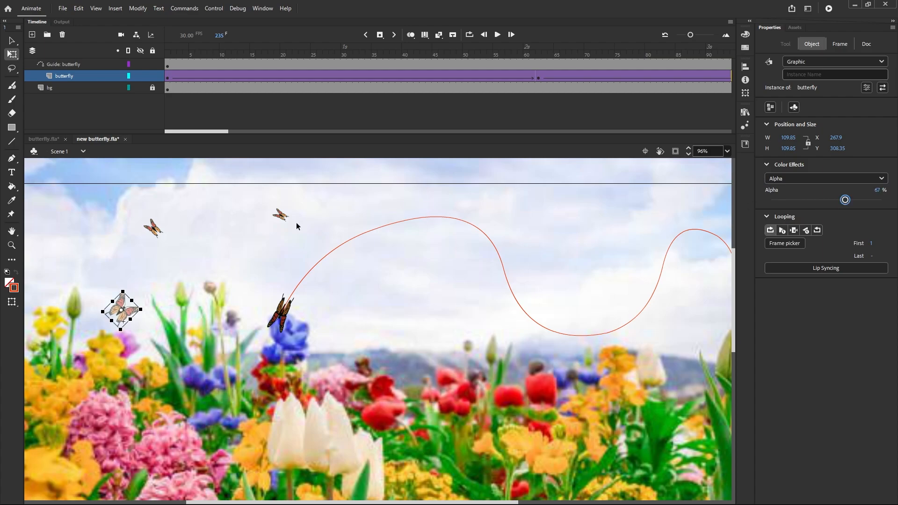
Step: Apply an Alpha color effect of 67% to the small butterfly in the upper left sky
left_click(153, 229)
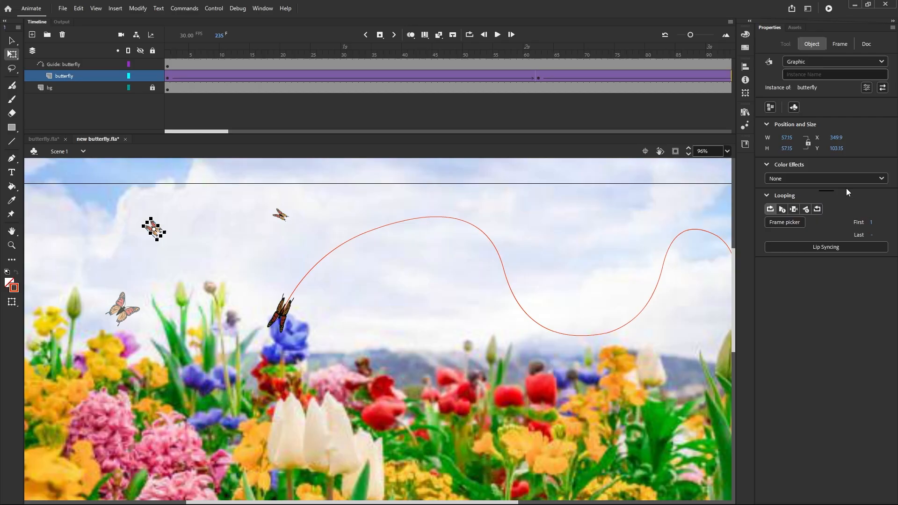
left_click(872, 179)
left_click(799, 237)
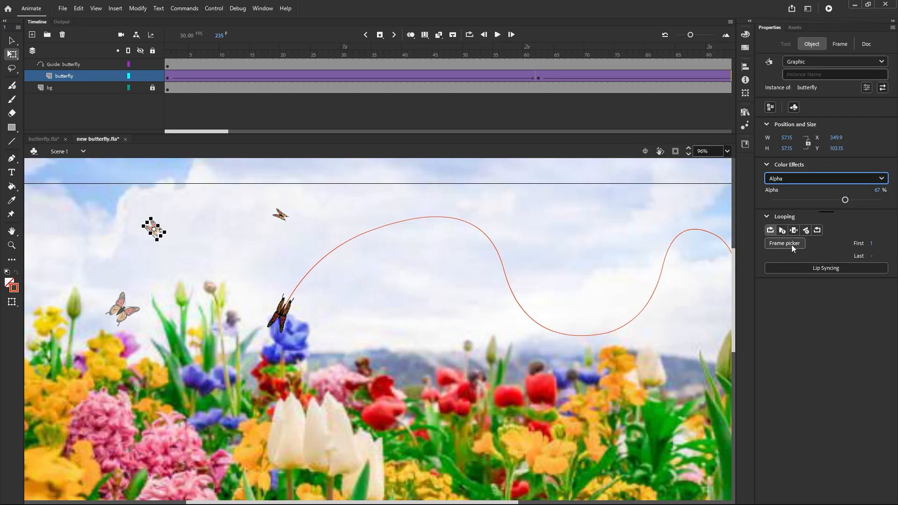
left_click_drag(846, 200, 839, 200)
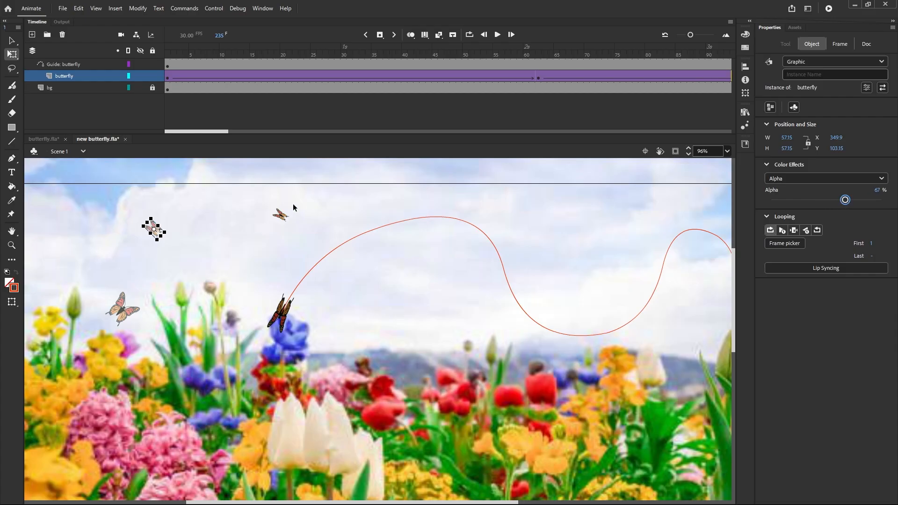
Step: Apply an Alpha color effect of 100% to the upper middle butterfly above the blue flower
left_click(282, 215)
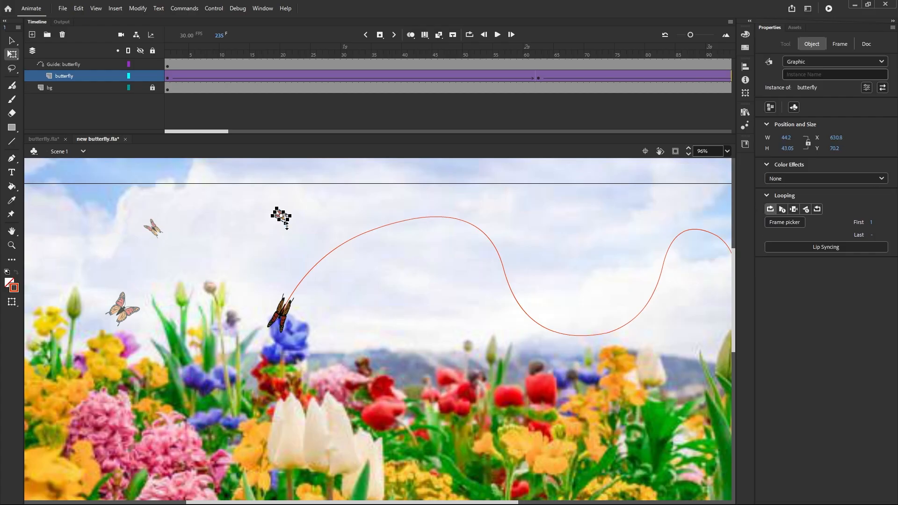
left_click(874, 178)
left_click(793, 237)
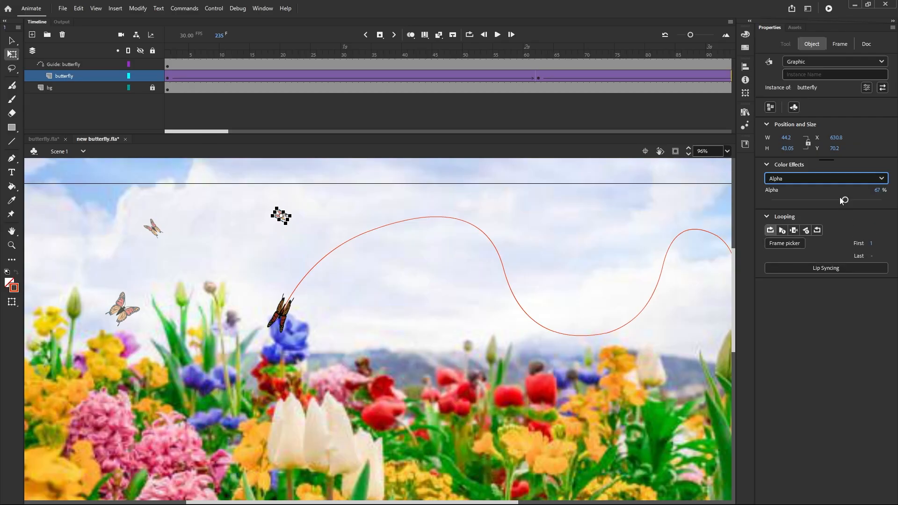
left_click_drag(845, 199, 896, 210)
left_click(441, 220)
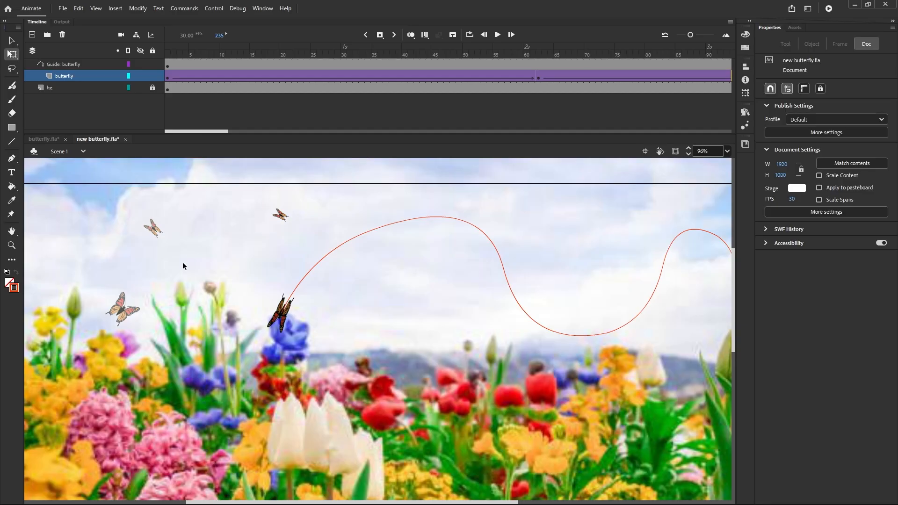
Step: Restore the butterfly above the yellow flowers to full opacity and tint it green with an Advanced color effect using a red offset of -131
left_click(127, 317)
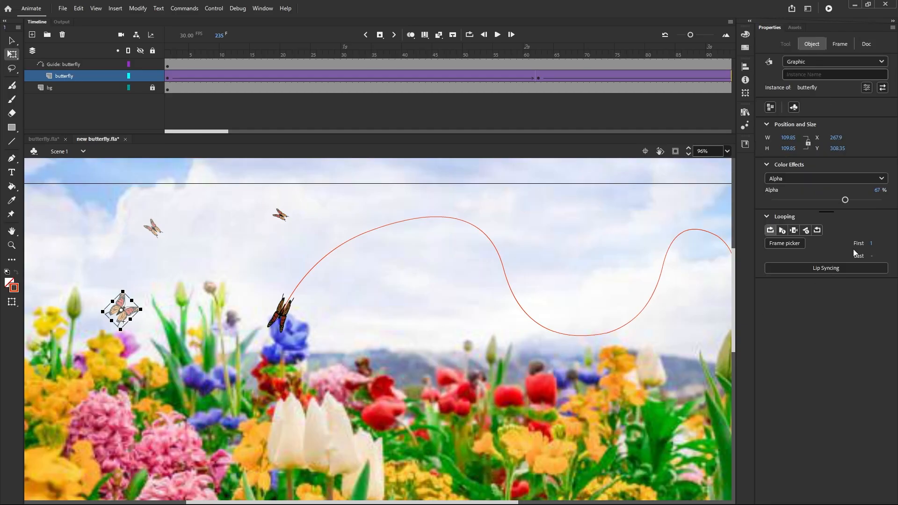
left_click_drag(845, 202, 890, 201)
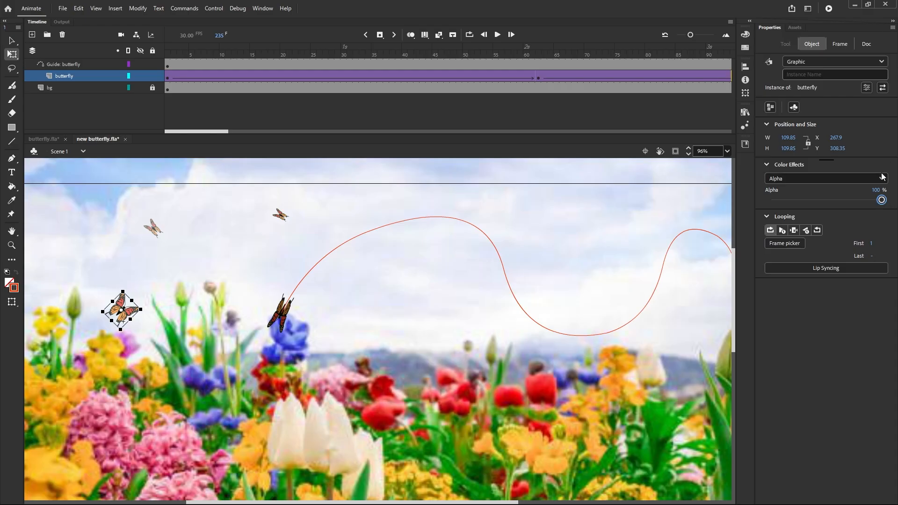
left_click(881, 178)
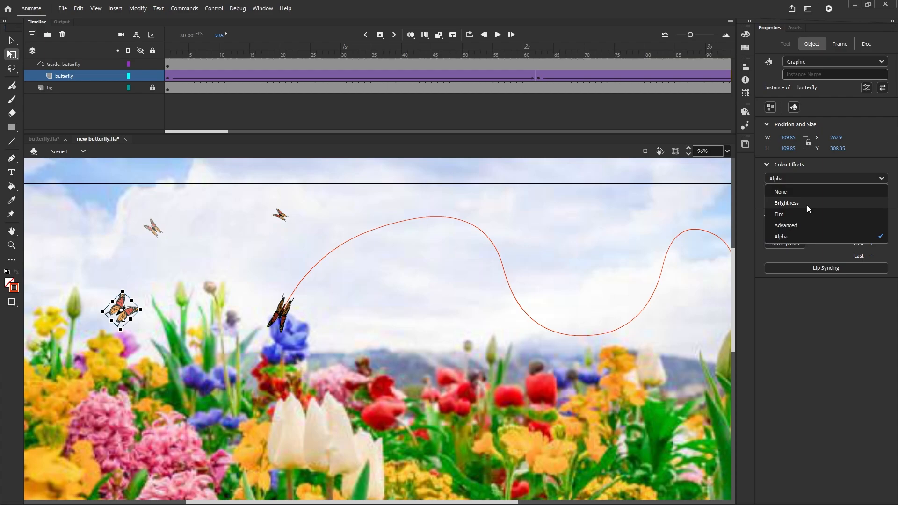
left_click(792, 235)
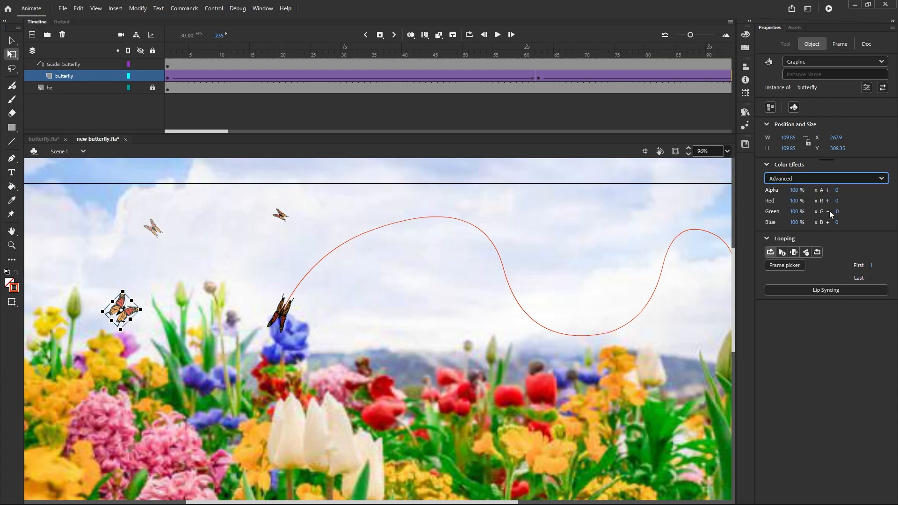
left_click_drag(838, 204, 781, 209)
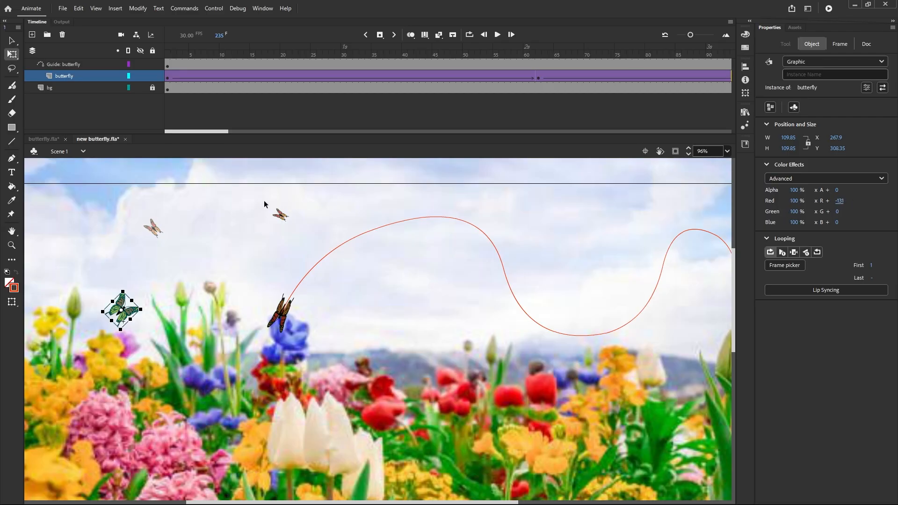
Step: Tint the upper middle butterfly purple with an Advanced color effect, using a negative green offset and a blue offset of 129
left_click_drag(264, 204, 309, 234)
left_click(881, 179)
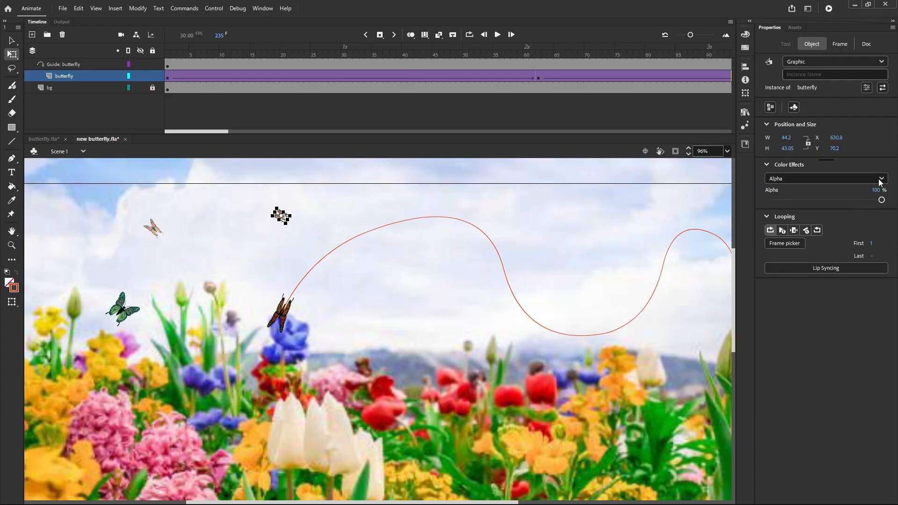
left_click(881, 180)
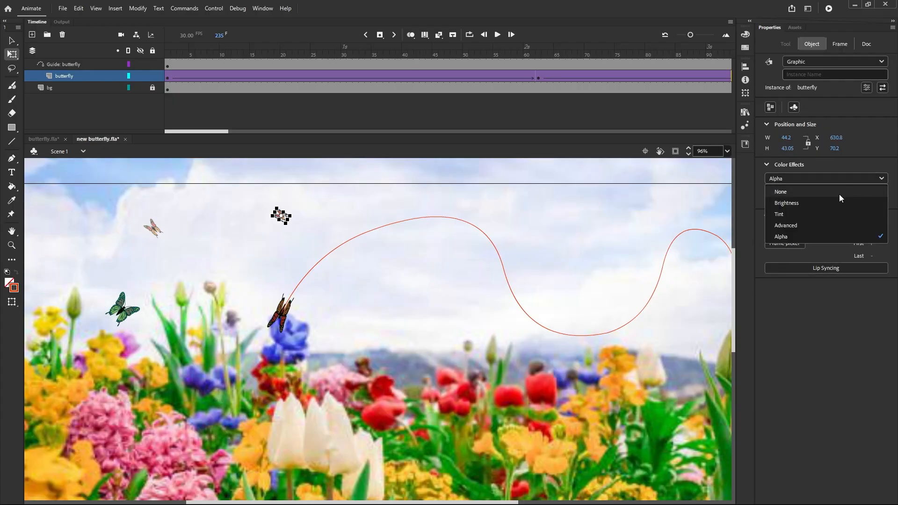
left_click(799, 226)
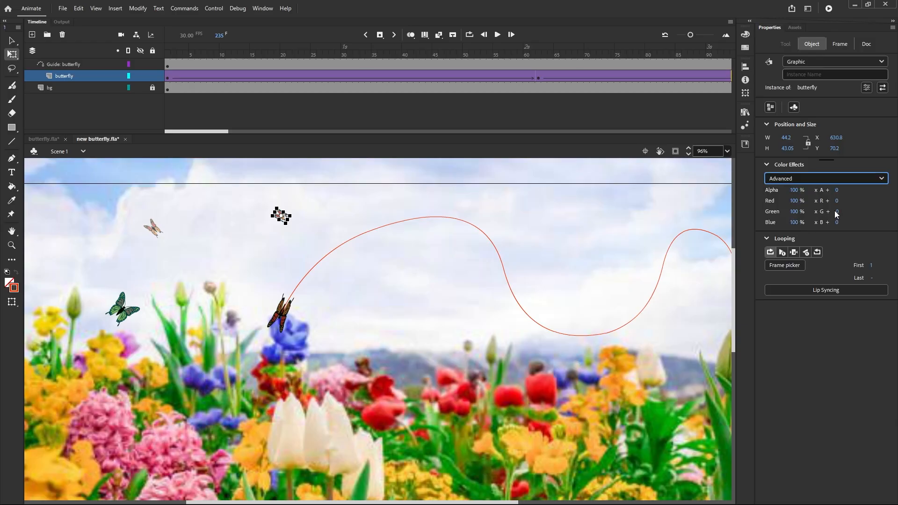
left_click_drag(836, 211, 894, 222)
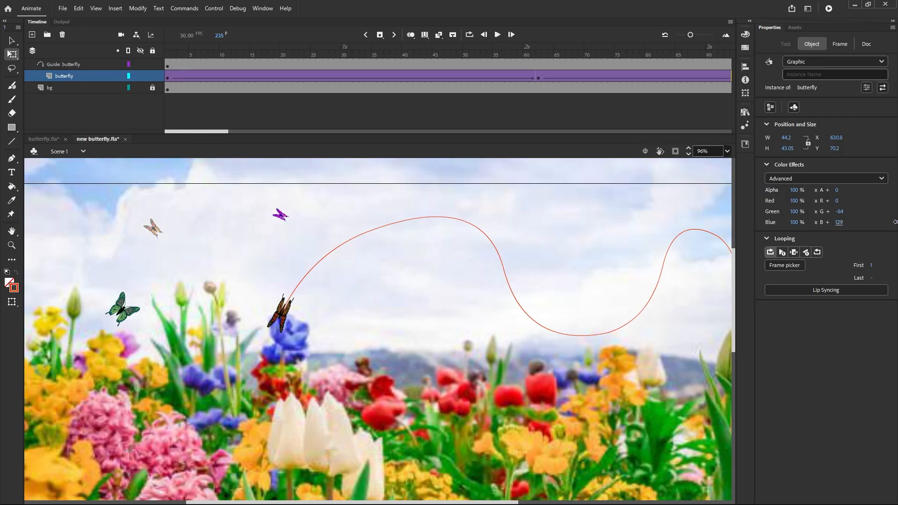
left_click(633, 206)
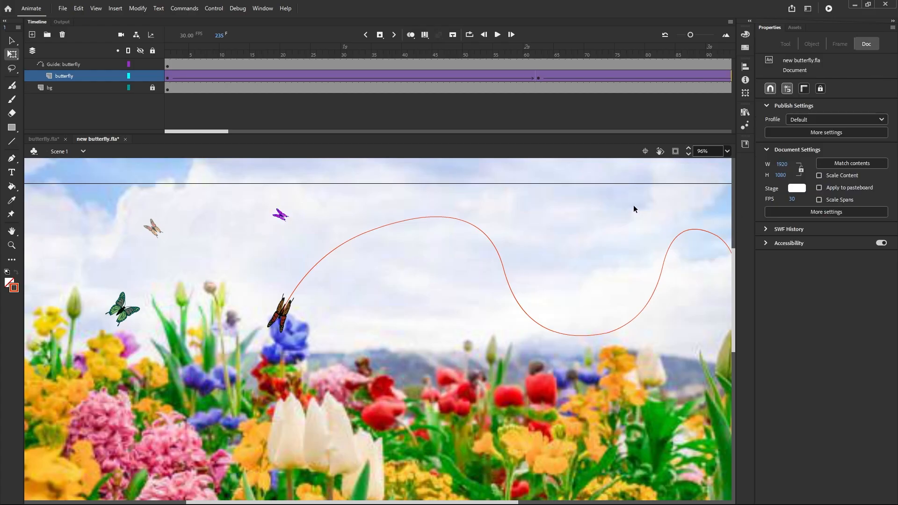
Step: Test the movie in a maximized preview to check when the extra butterflies appear in the scene
scroll(514, 233, "down", 1)
scroll(494, 222, "down", 2)
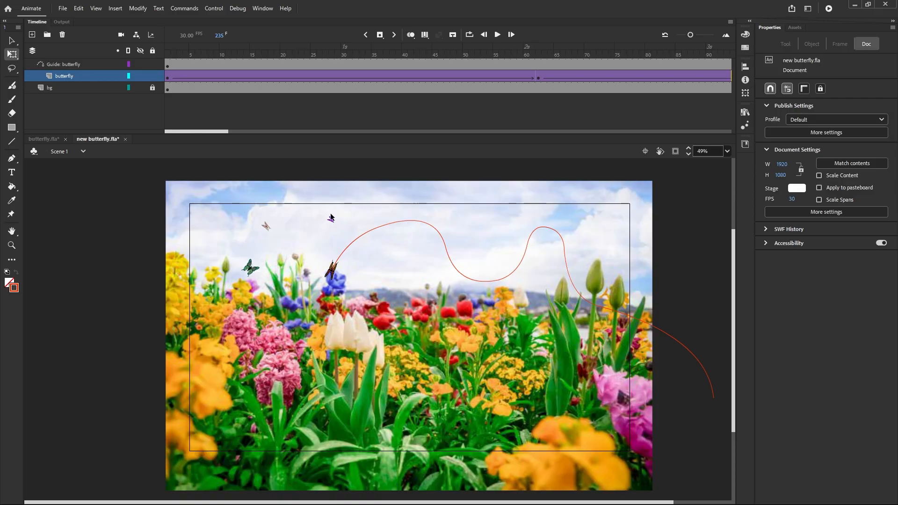
left_click(828, 9)
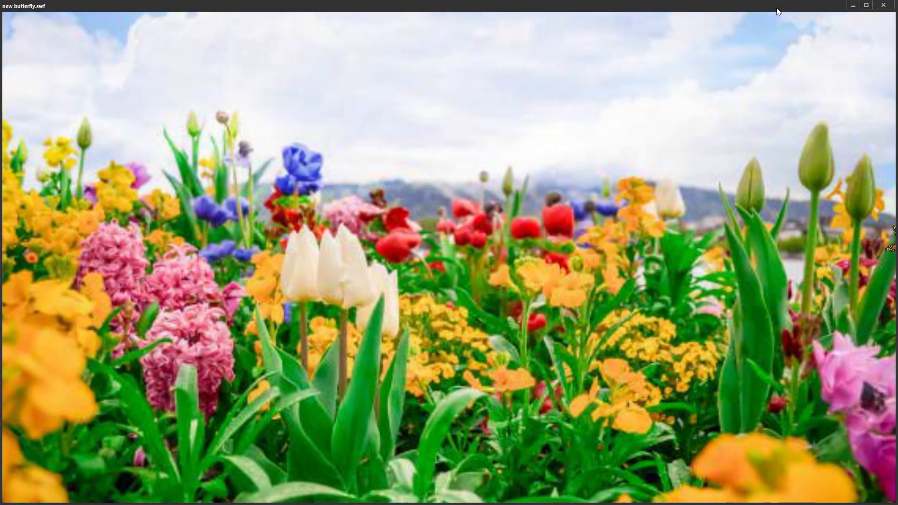
double_click(777, 8)
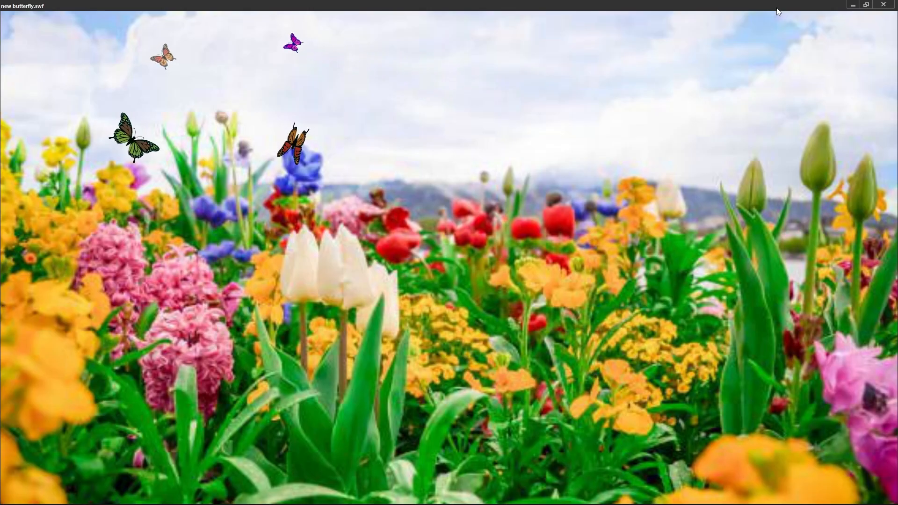
left_click(881, 5)
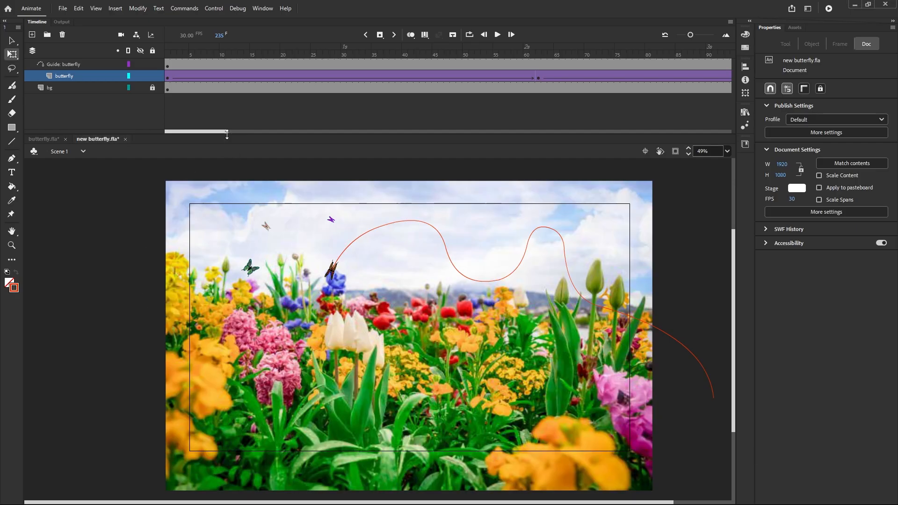
Step: Remove the three extra butterflies from the butterfly layer's keyframe at frame 150, keeping the one on the blue flower
left_click_drag(227, 133, 349, 145)
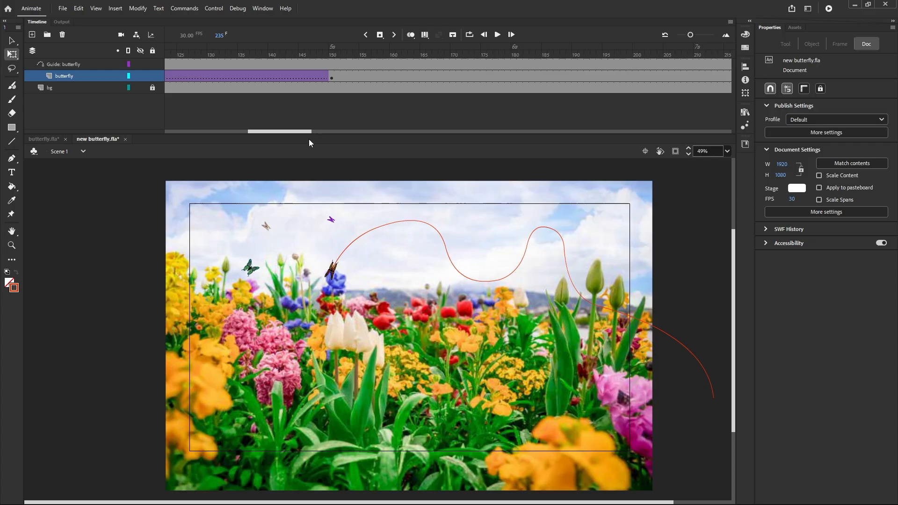
left_click(331, 78)
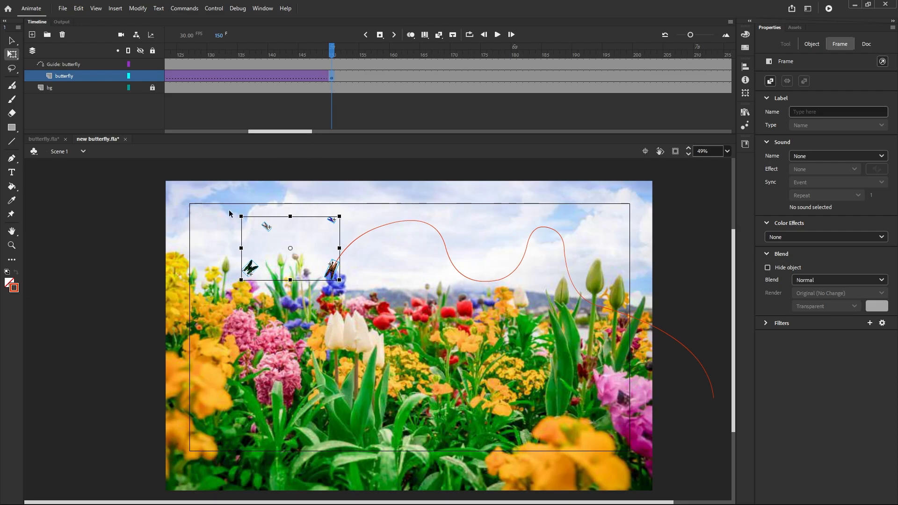
left_click_drag(229, 212, 294, 279)
left_click_drag(335, 223, 339, 227)
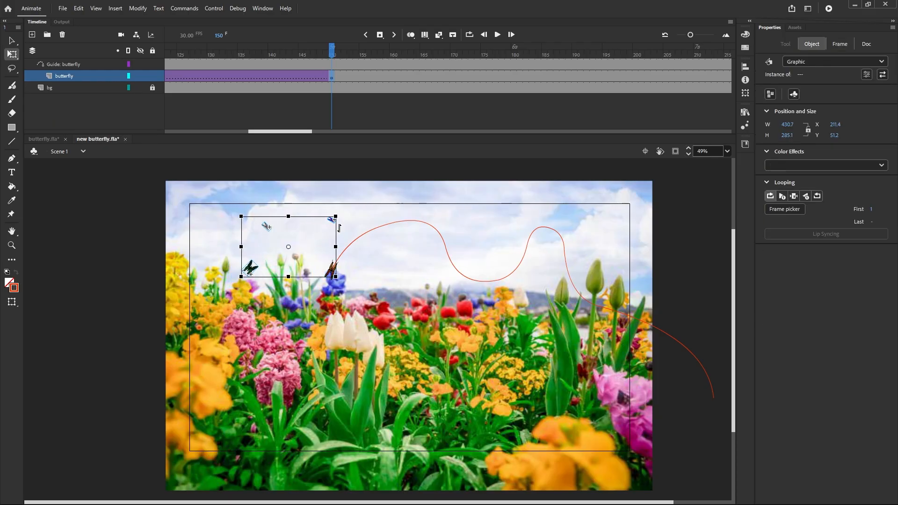
key("Delete")
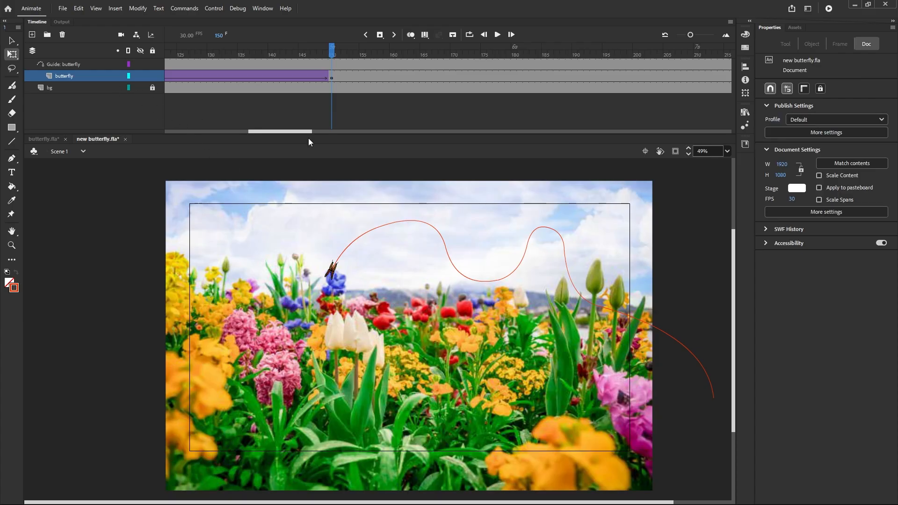
Step: Add a new layer directly above the bg layer
left_click_drag(276, 131, 192, 132)
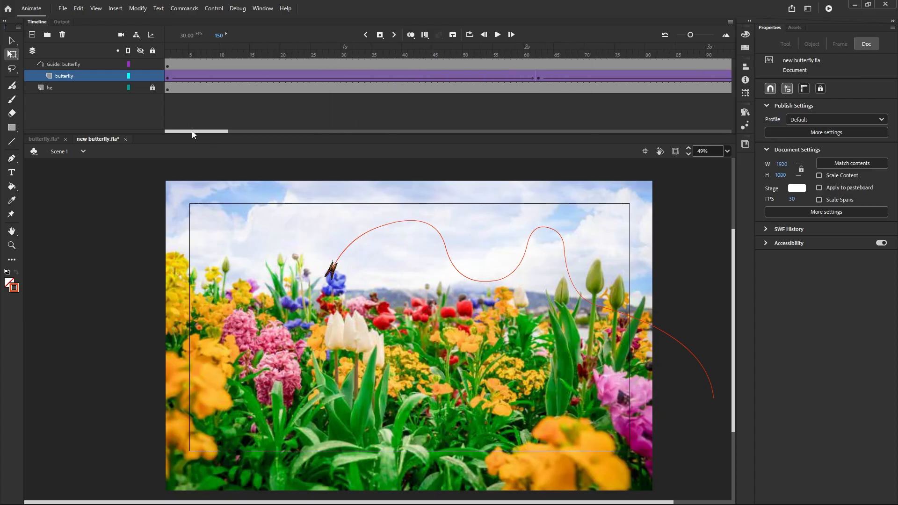
left_click(50, 88)
left_click(32, 35)
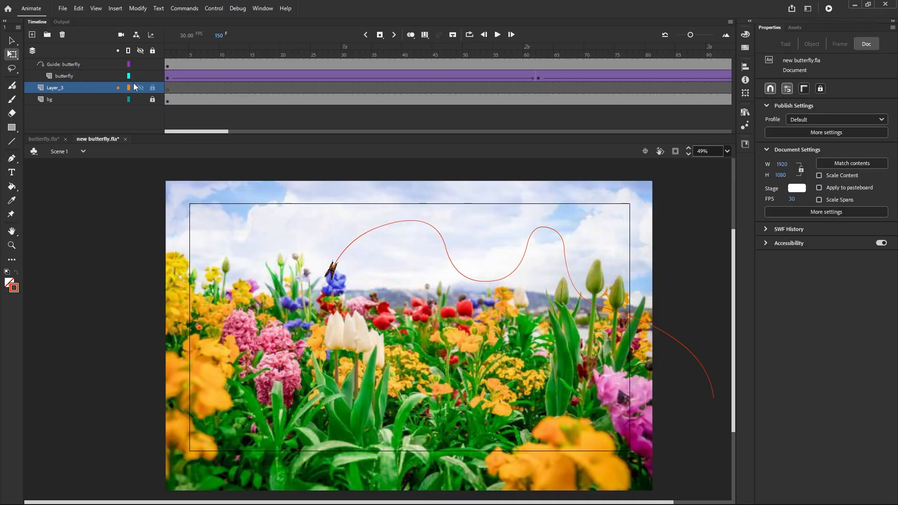
Step: Paste the three extra butterflies into frame 1 of the new layer above bg
left_click(169, 89)
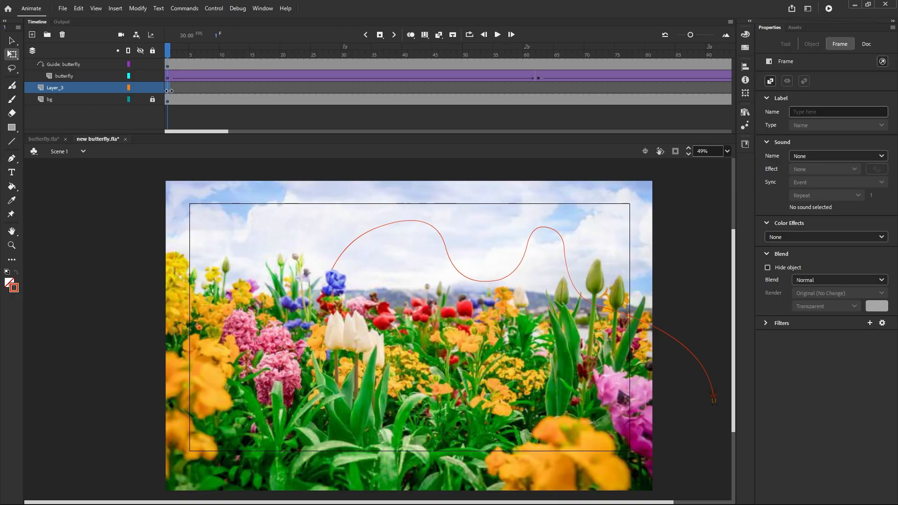
key("ctrl+v")
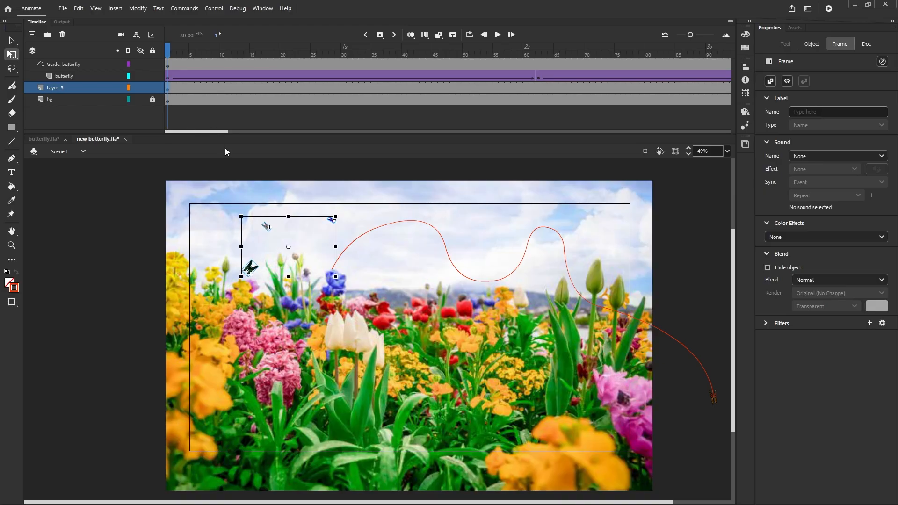
left_click(169, 90)
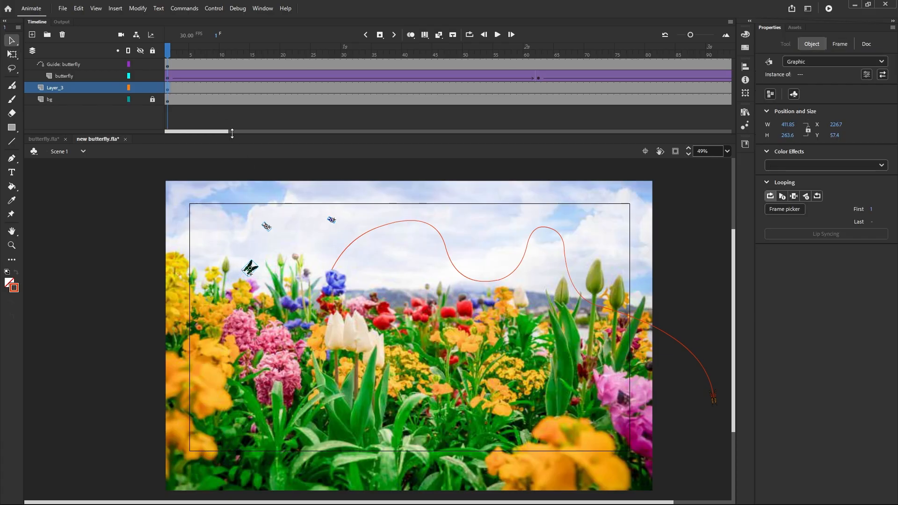
Step: Check the new layer's span along the timeline and test the movie in a maximized preview with the extra butterflies
left_click_drag(226, 135, 275, 135)
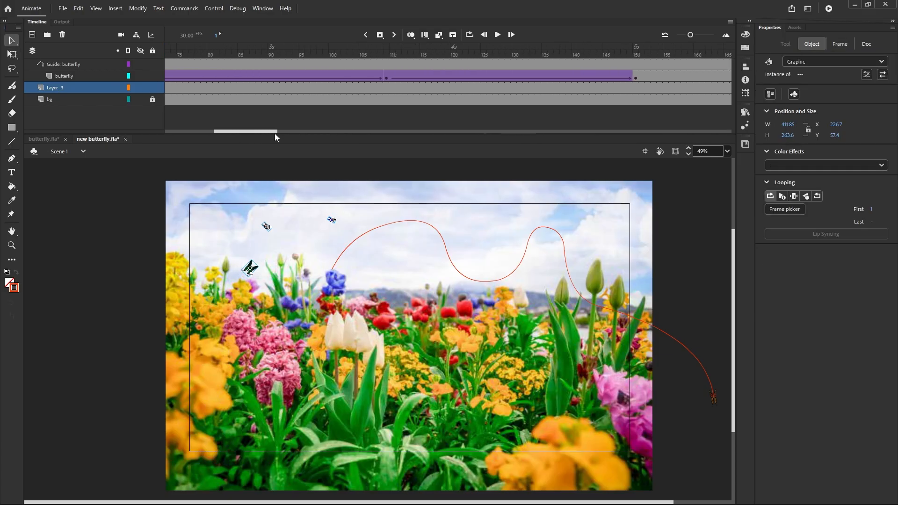
left_click(829, 8)
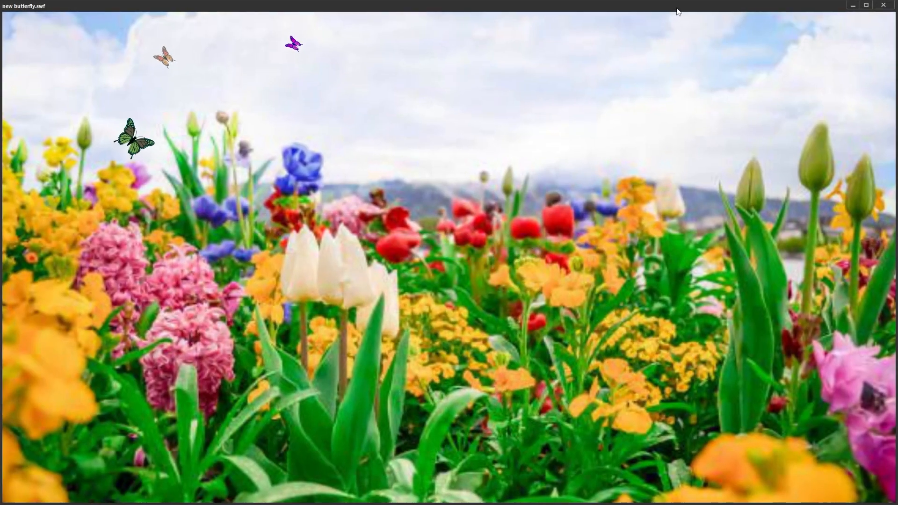
double_click(603, 6)
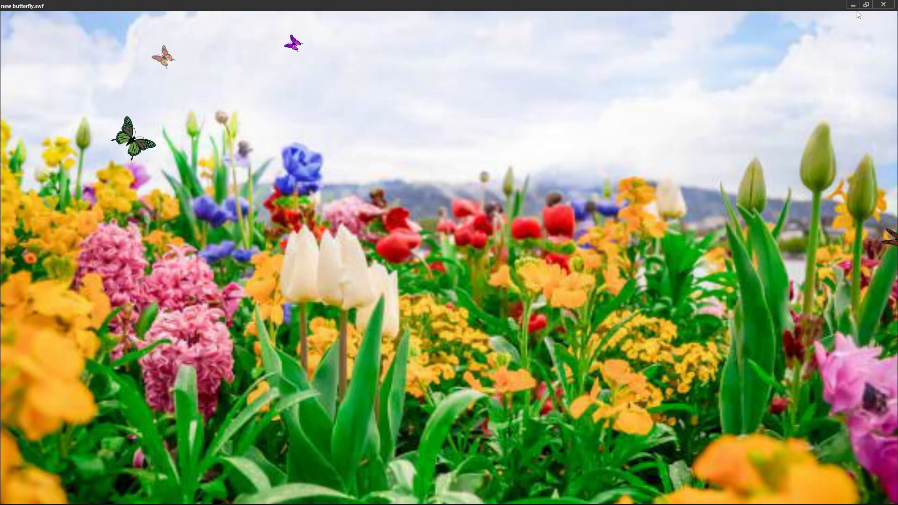
left_click(883, 5)
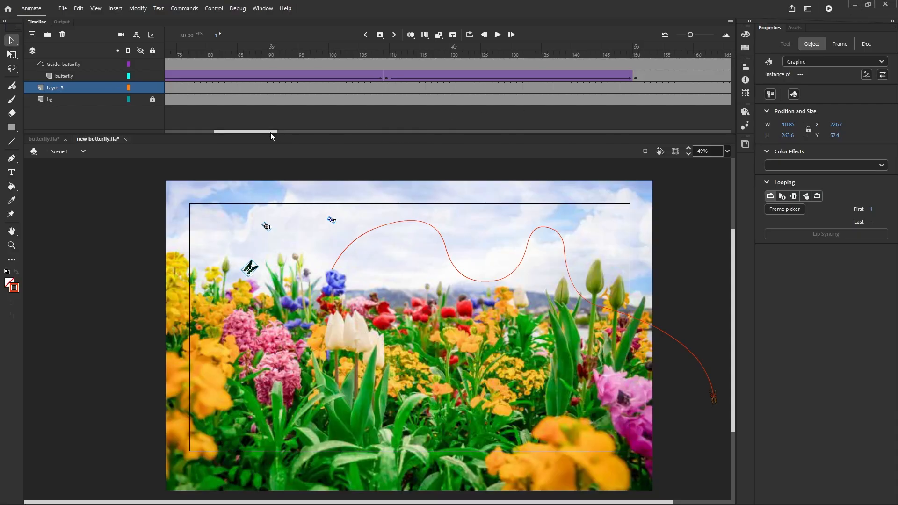
Step: In frame 1 of the new layer, rotate the pale butterfly and place it on the green bud near the scene's left edge
left_click_drag(270, 133, 164, 140)
left_click(167, 89)
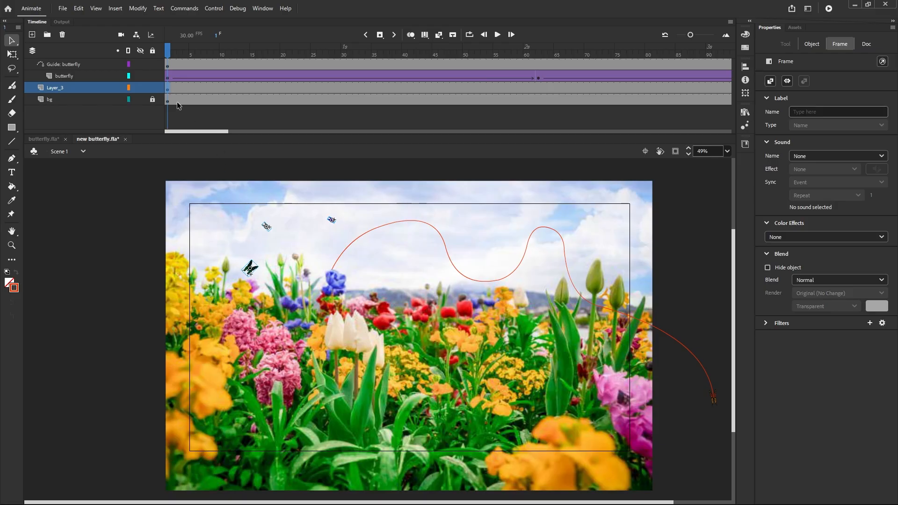
scroll(274, 229, "up", 4)
left_click_drag(244, 212, 285, 253)
left_click_drag(262, 226, 240, 204)
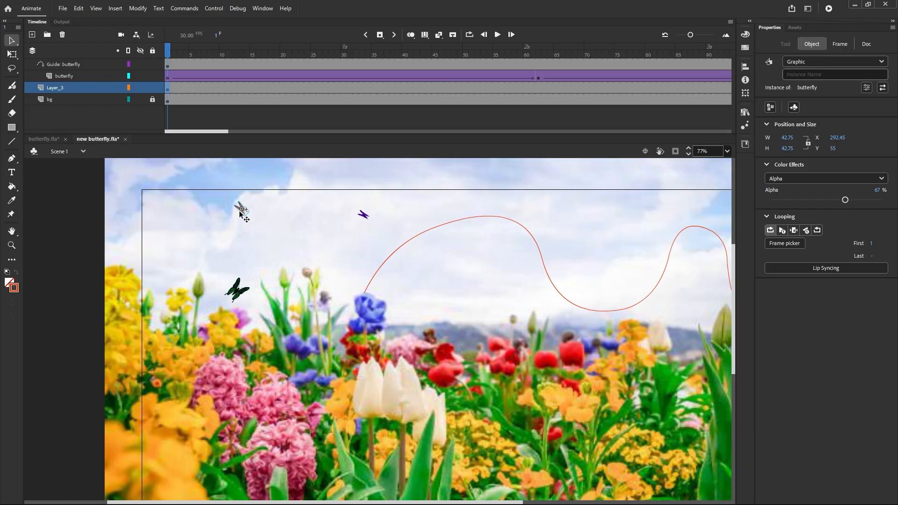
key("q")
scroll(249, 214, "up", 3)
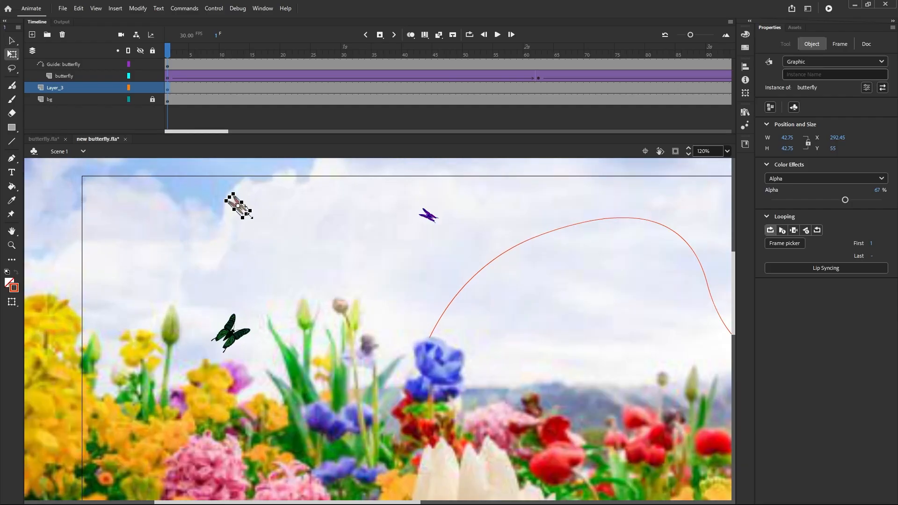
left_click_drag(255, 214, 165, 314)
Step: Move the green butterfly onto the tips of the tall leaves just left of the blue flower
key("v")
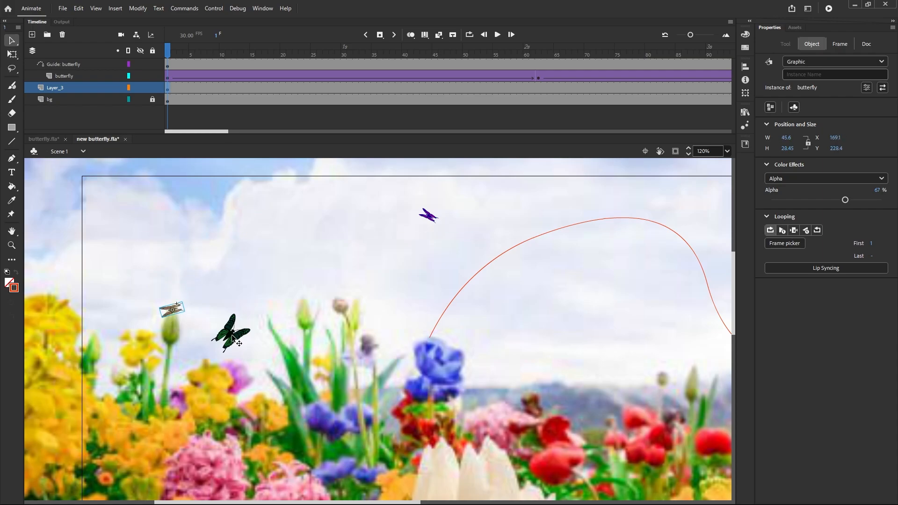
left_click(233, 336)
left_click_drag(233, 341, 312, 329)
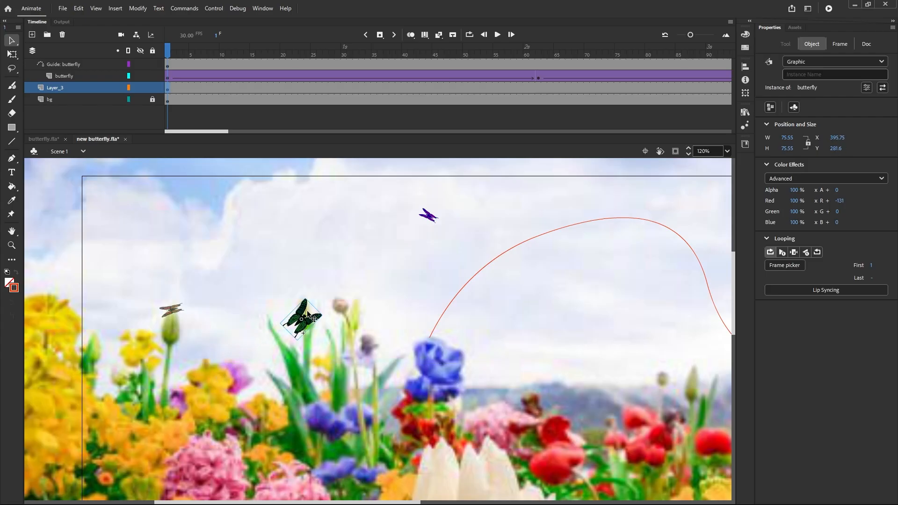
Step: Rotate the purple butterfly in the sky counterclockwise so its wings slant slightly up to the right
scroll(302, 211, "down", 3)
left_click(387, 213)
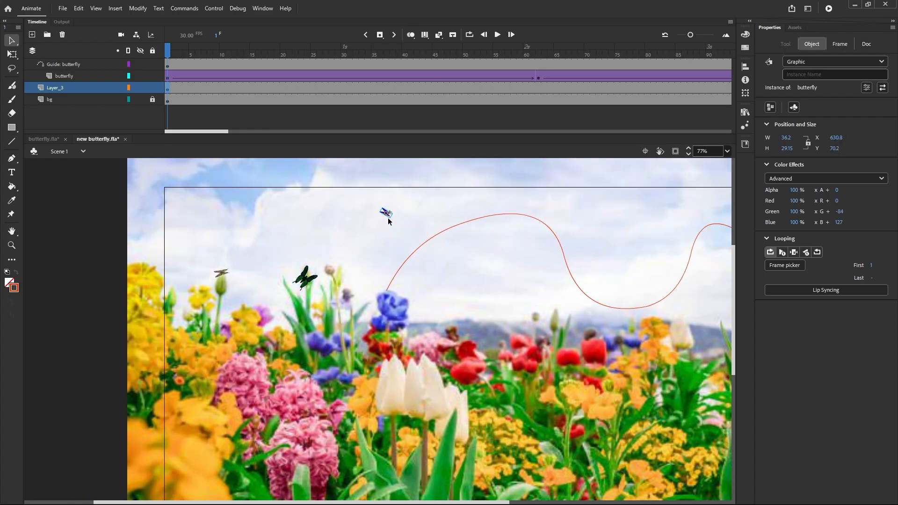
key("q")
scroll(395, 221, "up", 6)
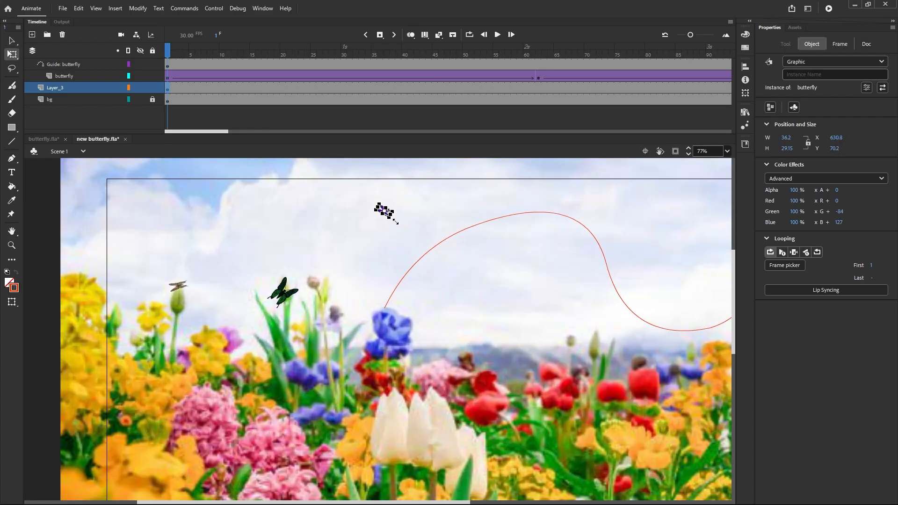
left_click_drag(398, 205, 386, 198)
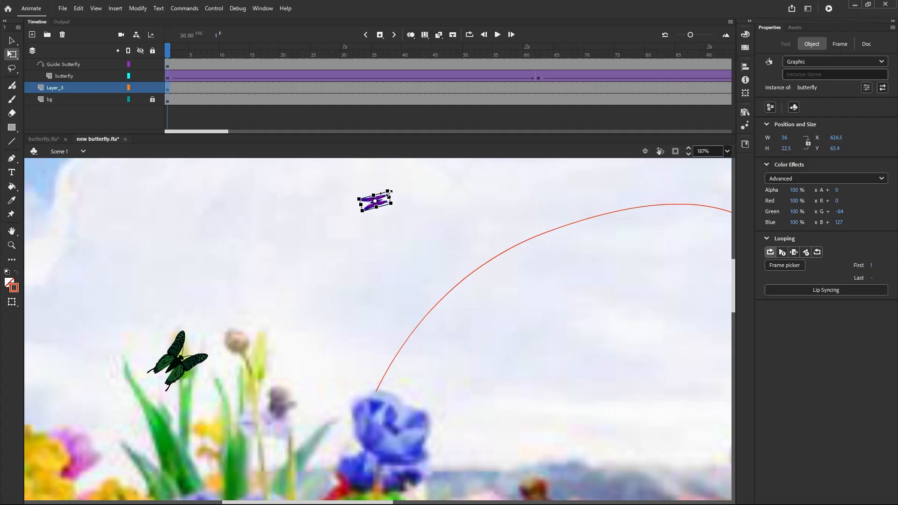
scroll(385, 197, "down", 4)
scroll(385, 197, "up", 2)
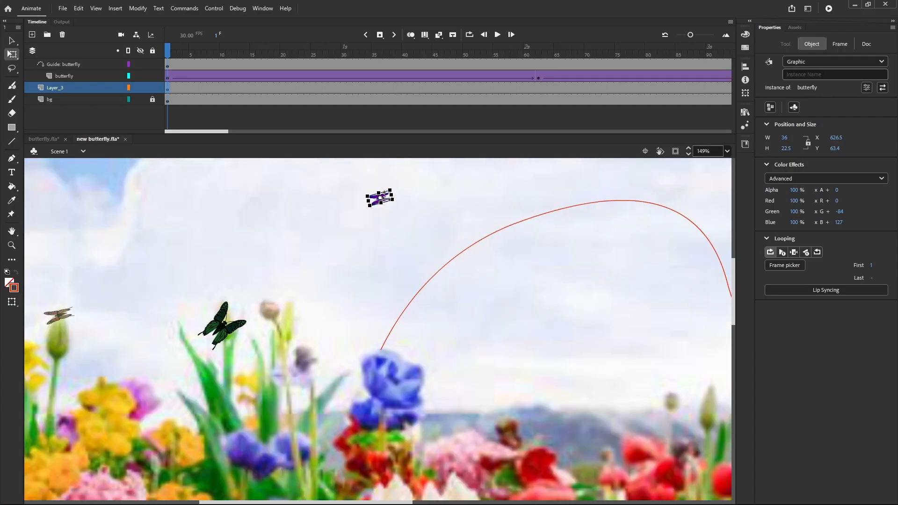
Step: Move the purple butterfly down onto the green bud in front of the hazy hills, above the red flowers
left_click_drag(381, 204, 579, 411)
left_click(381, 220)
left_click(380, 206)
scroll(471, 251, "down", 2)
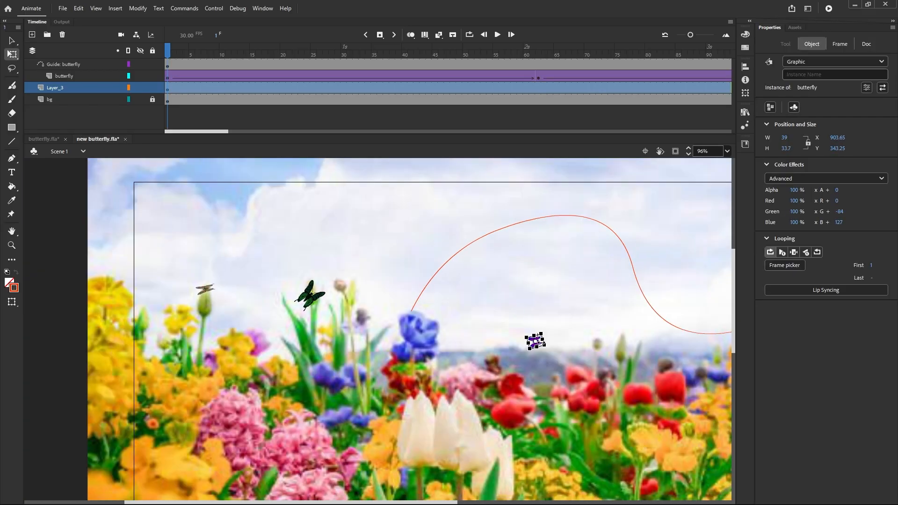
scroll(533, 372, "up", 1)
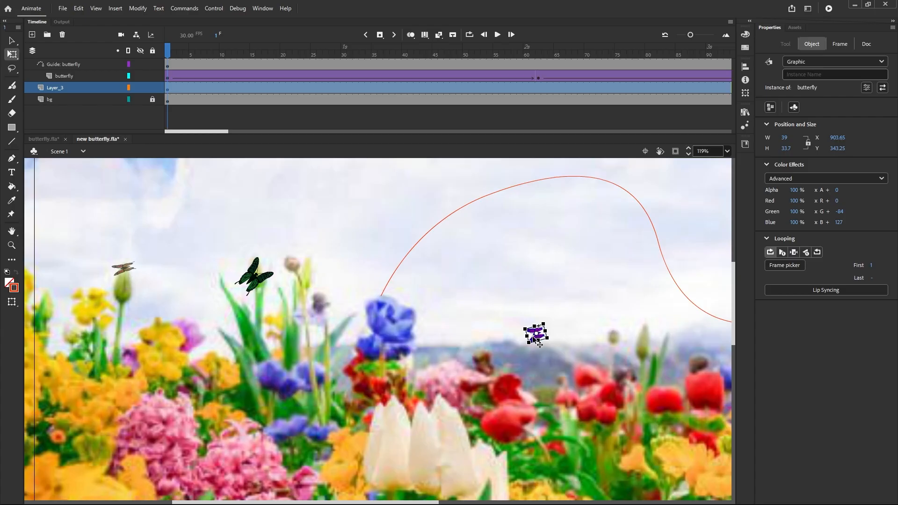
left_click_drag(534, 337, 643, 327)
left_click(594, 298)
scroll(539, 300, "down", 1)
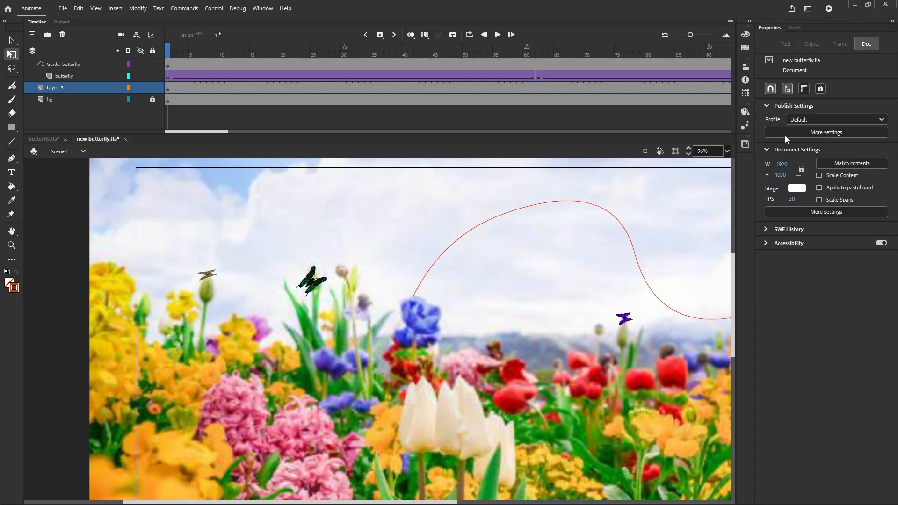
Step: Save the document and test the movie to check the three butterflies at their new spots
key("ctrl+s")
left_click(830, 9)
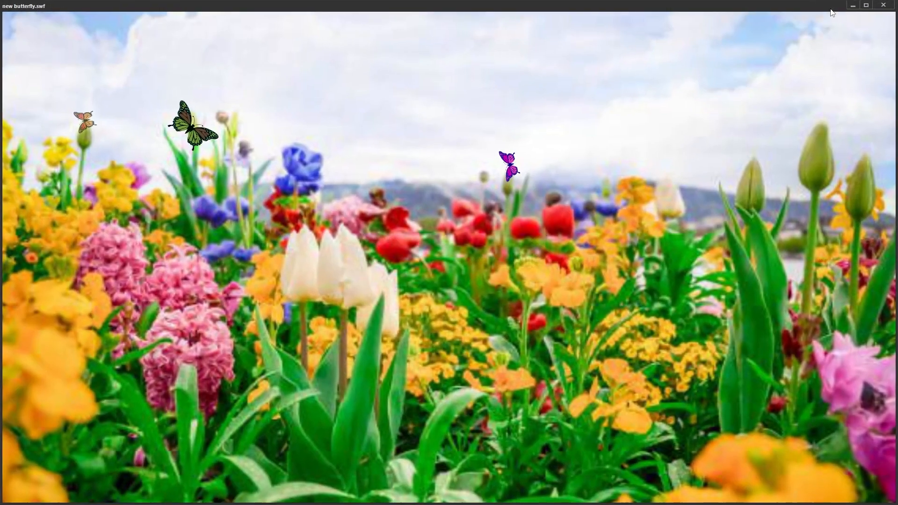